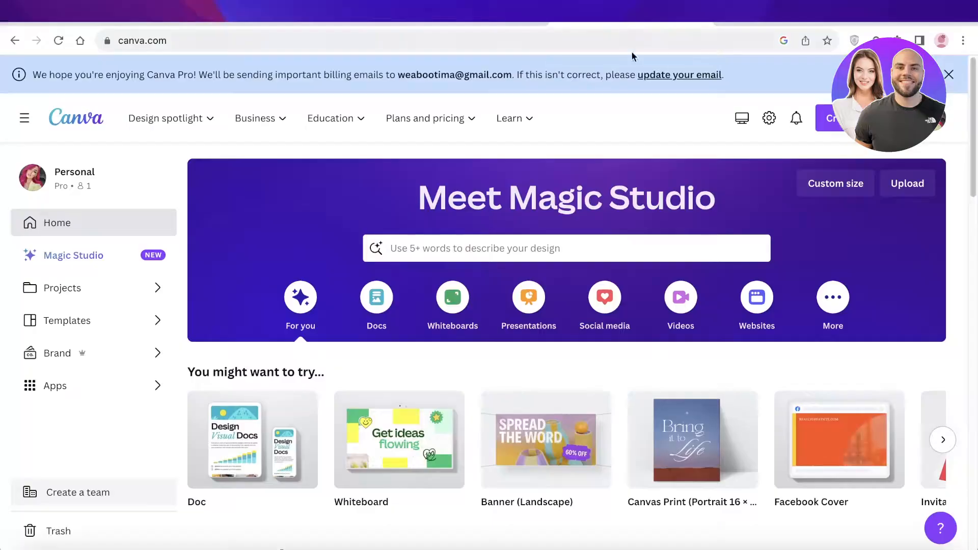
- Search the design templates for "email templates" and browse the results
scroll(633, 183, down, 2)
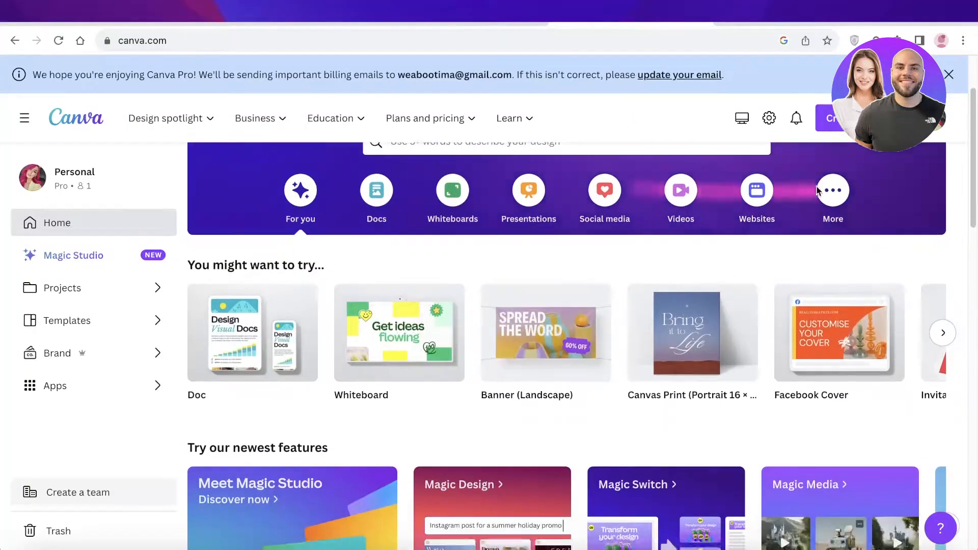
scroll(632, 183, up, 2)
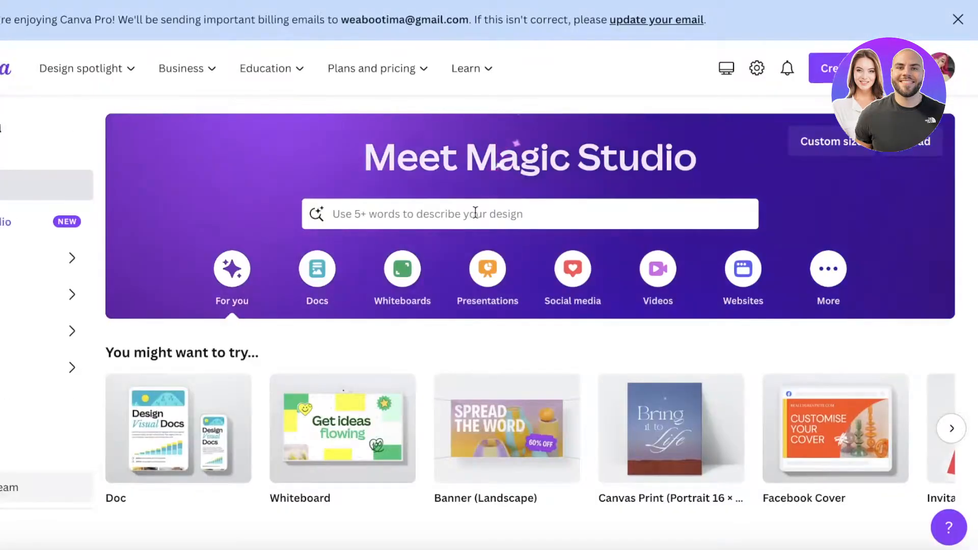
click(332, 214)
text(e)
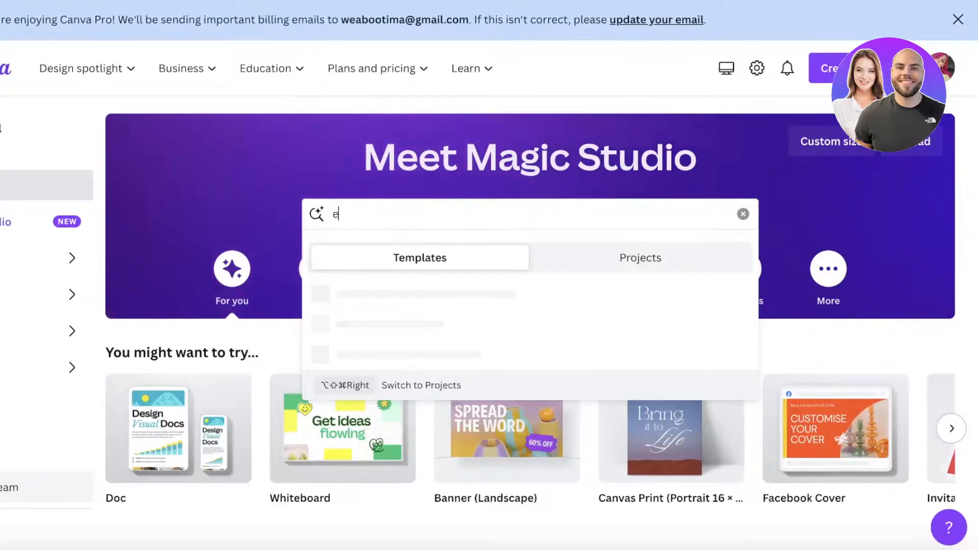
text(mail t)
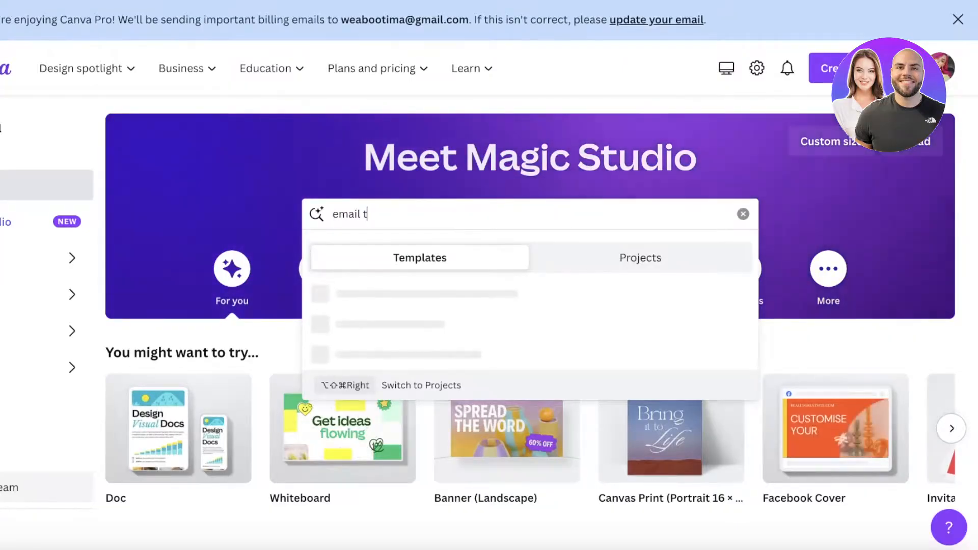
text(emplates)
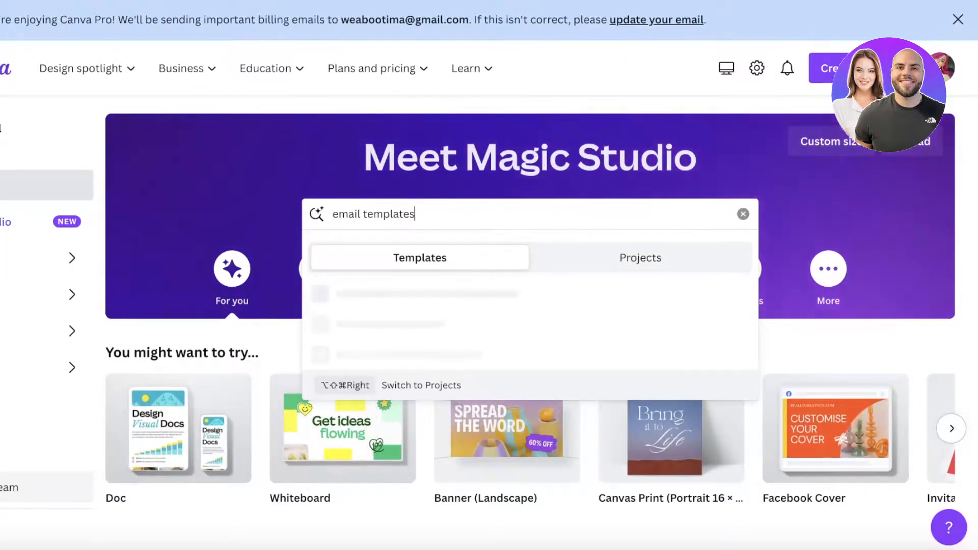
key(Return)
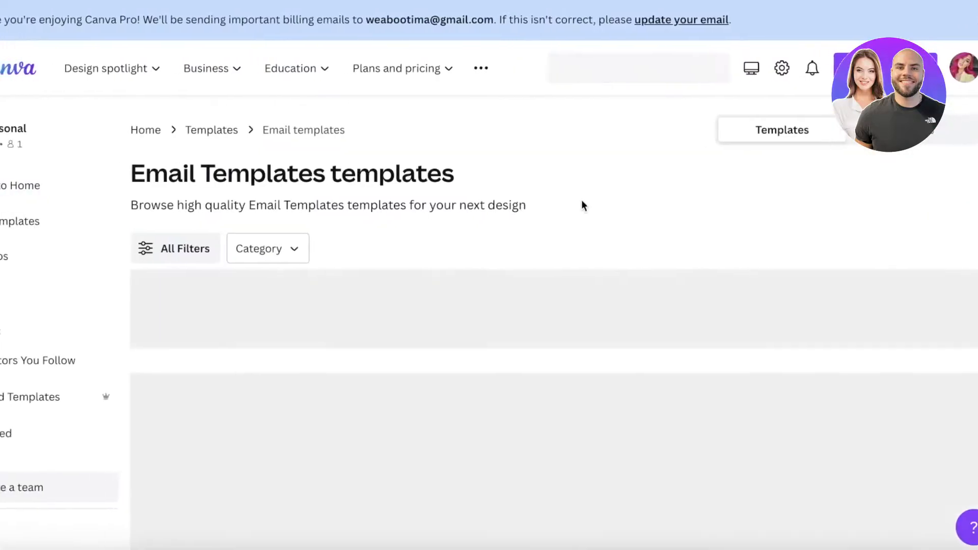
scroll(570, 201, down, 2)
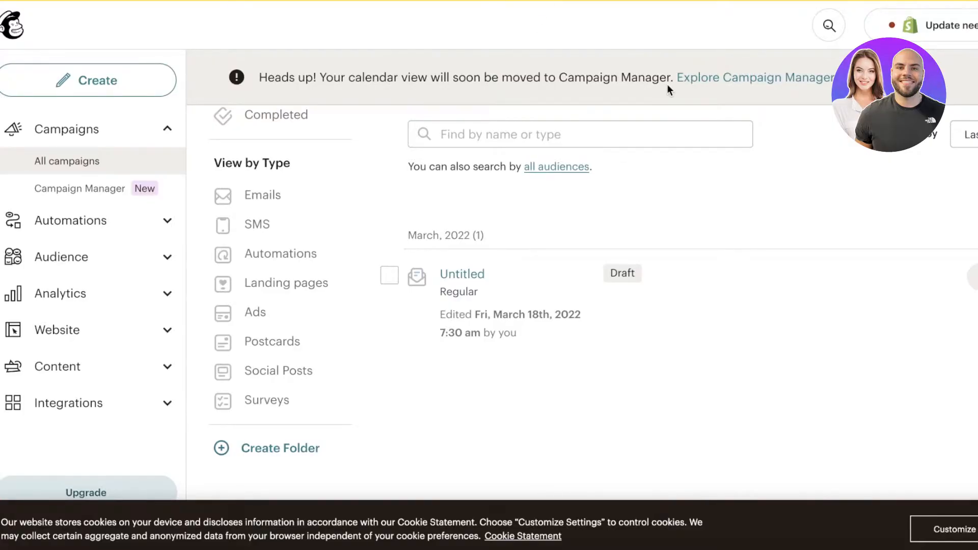
- Switch to Mailchimp and create a new regular email campaign
click(34, 88)
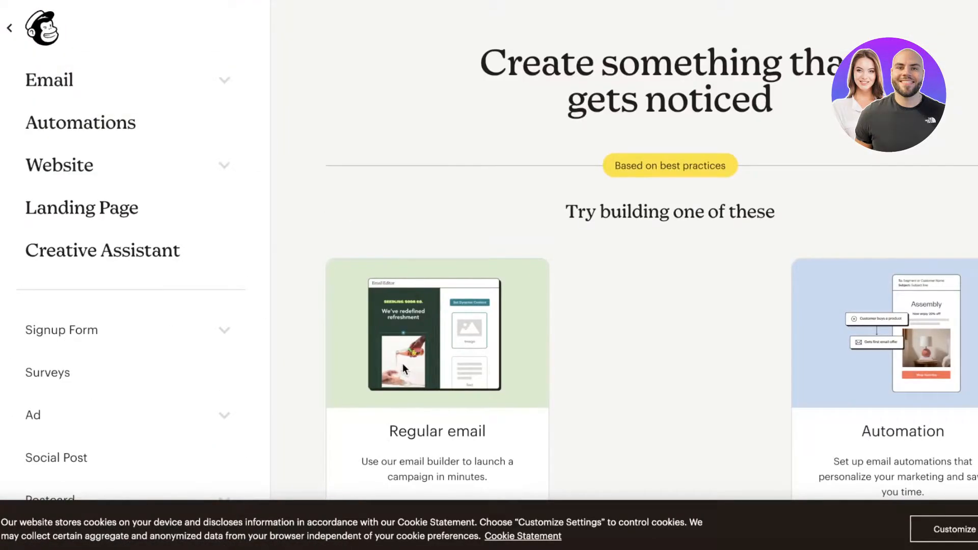
scroll(408, 369, down, 3)
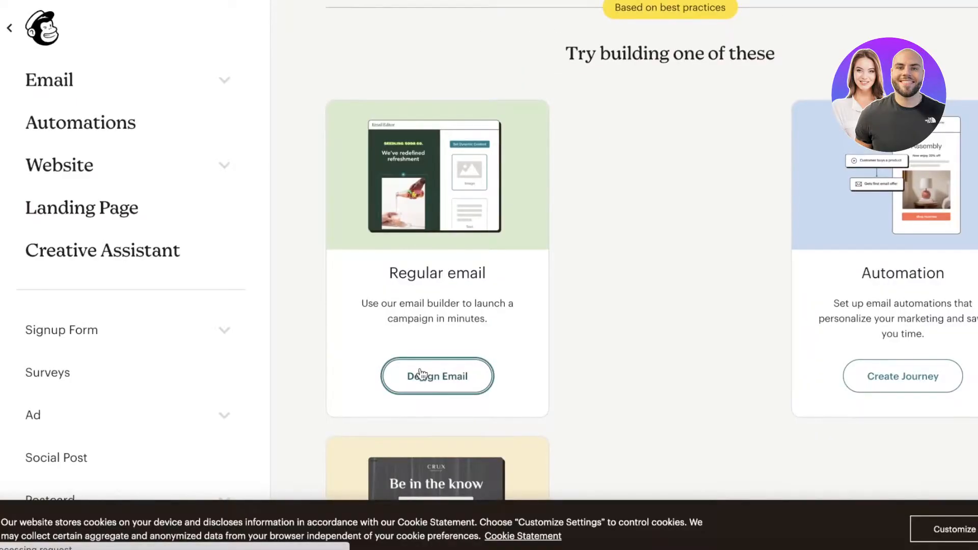
click(420, 375)
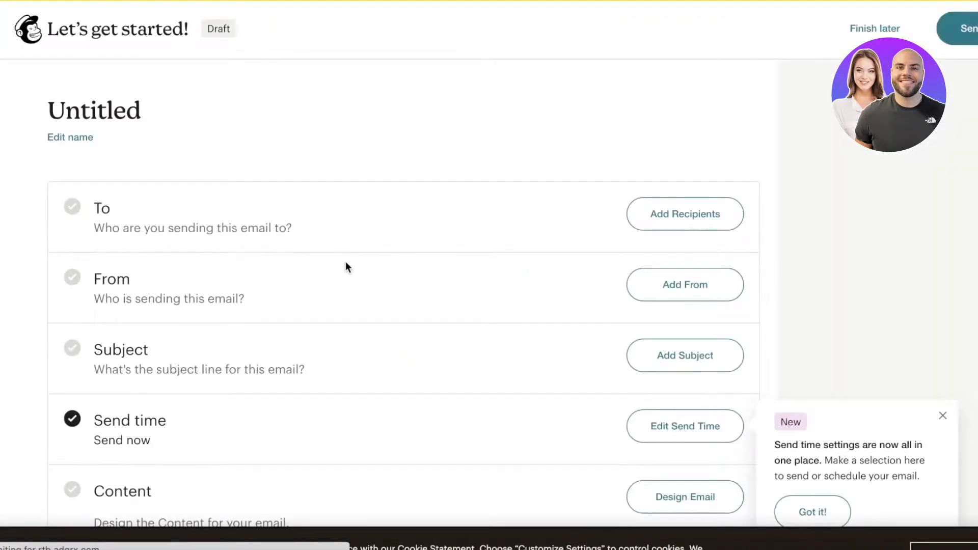
- Review the campaign setup checklist and start designing the email's content with the New Builder
scroll(469, 173, down, 7)
scroll(456, 230, up, 8)
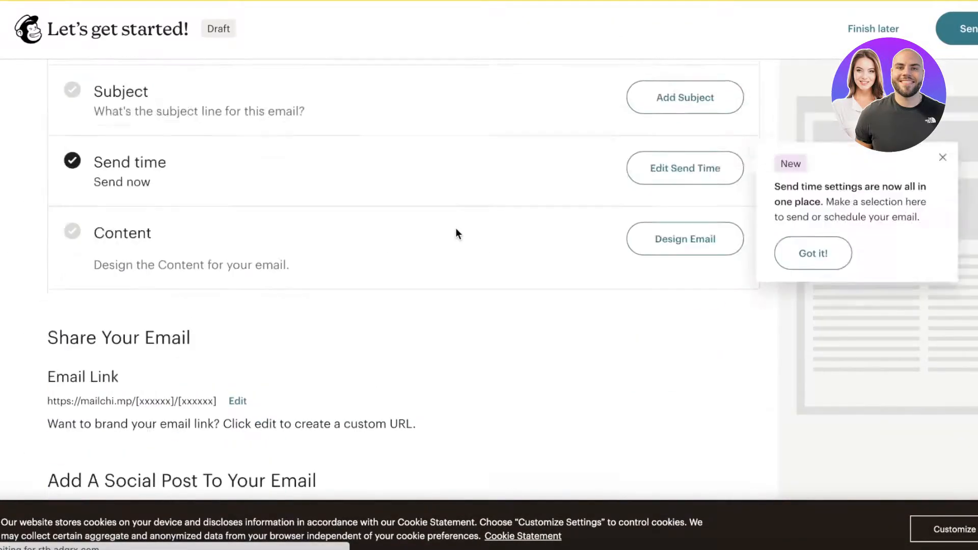
scroll(533, 235, down, 4)
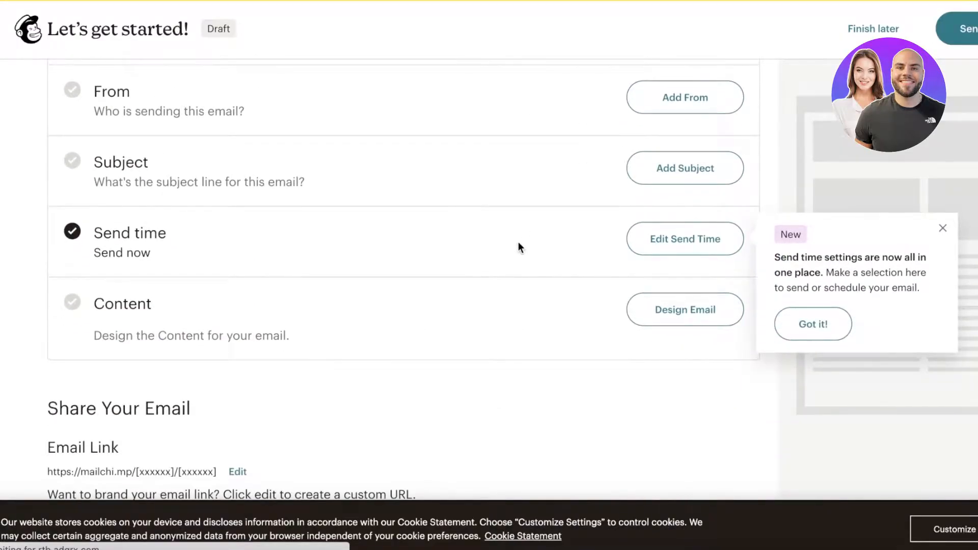
click(662, 309)
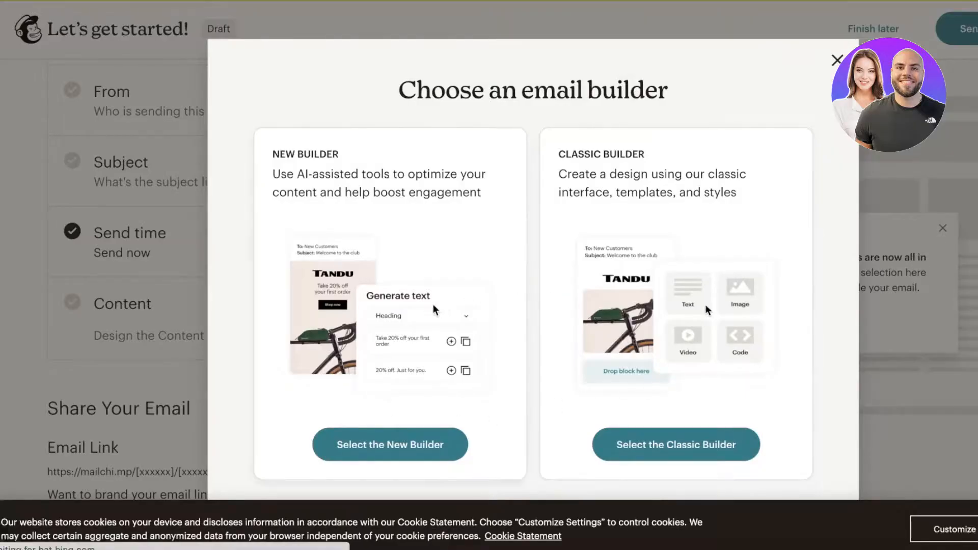
click(388, 453)
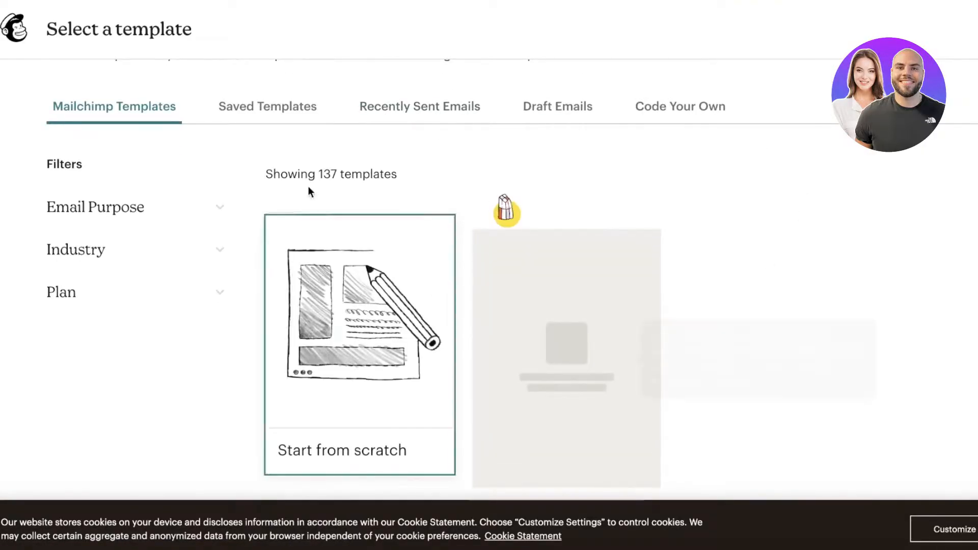
- Look over the available email templates and choose to start the design from scratch
scroll(689, 165, down, 1)
scroll(917, 170, down, 5)
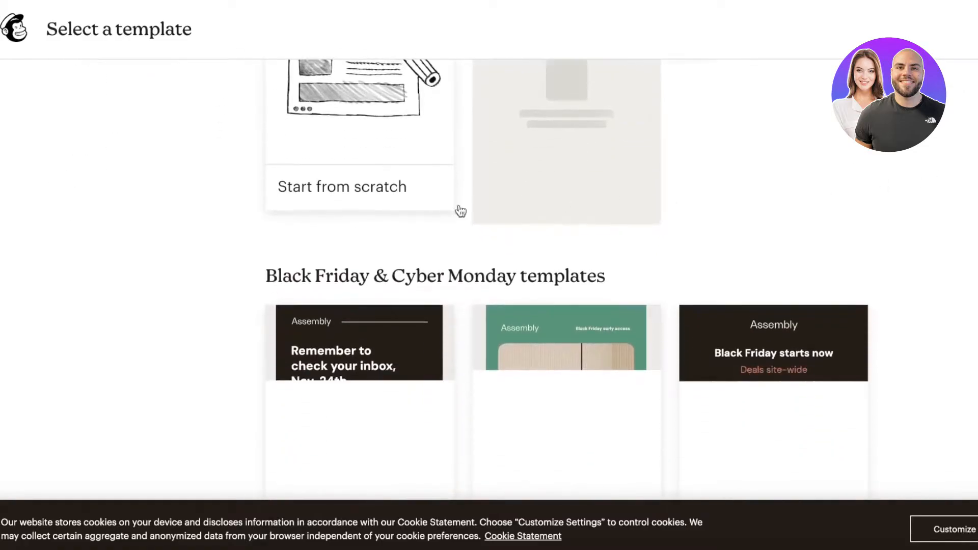
scroll(458, 209, up, 7)
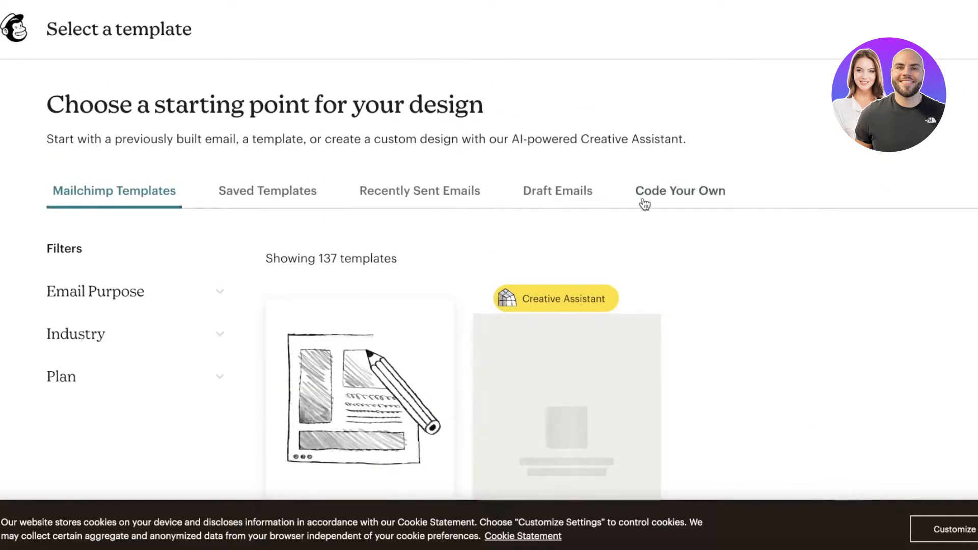
scroll(644, 203, down, 3)
mouse_move(398, 290)
click(352, 257)
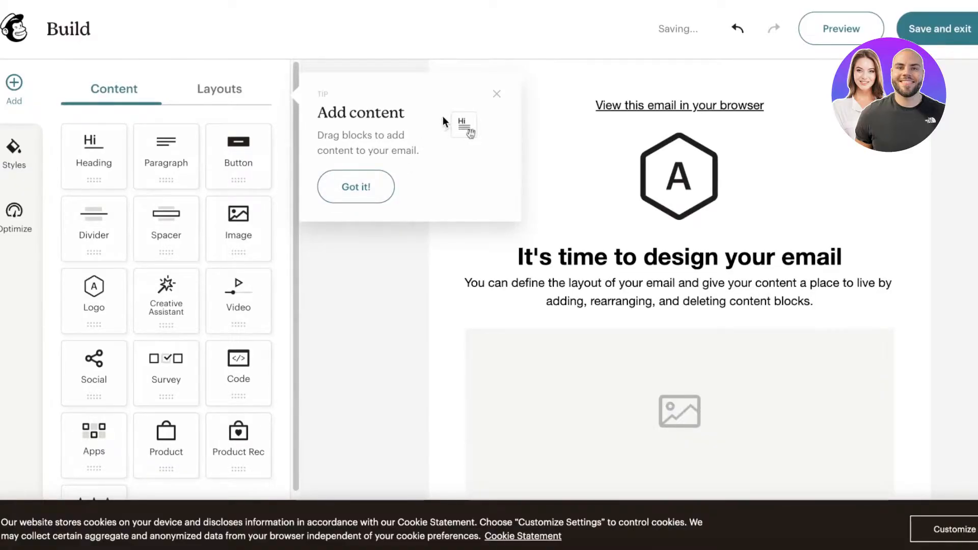
- Dismiss the tip on adding content and delete the "View this email in your browser" text block
click(502, 93)
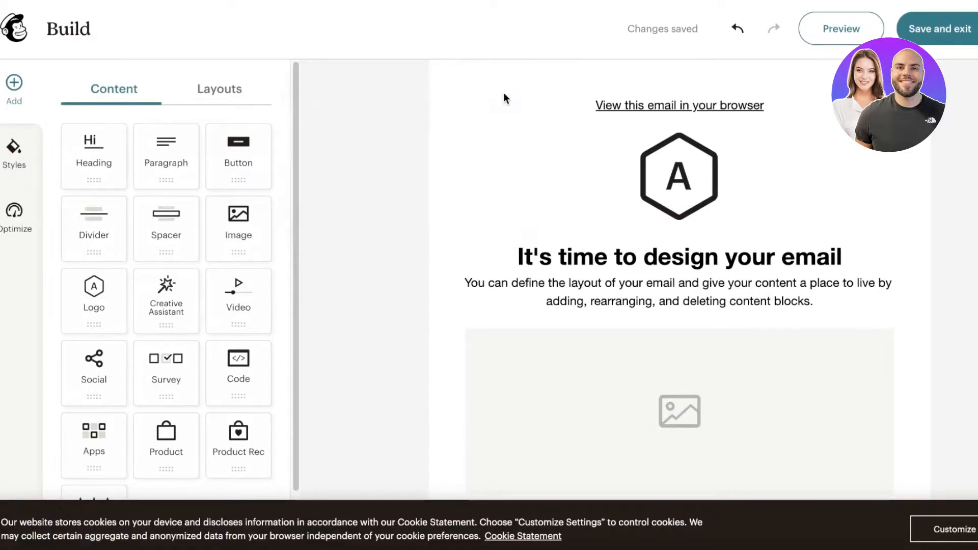
double_click(623, 106)
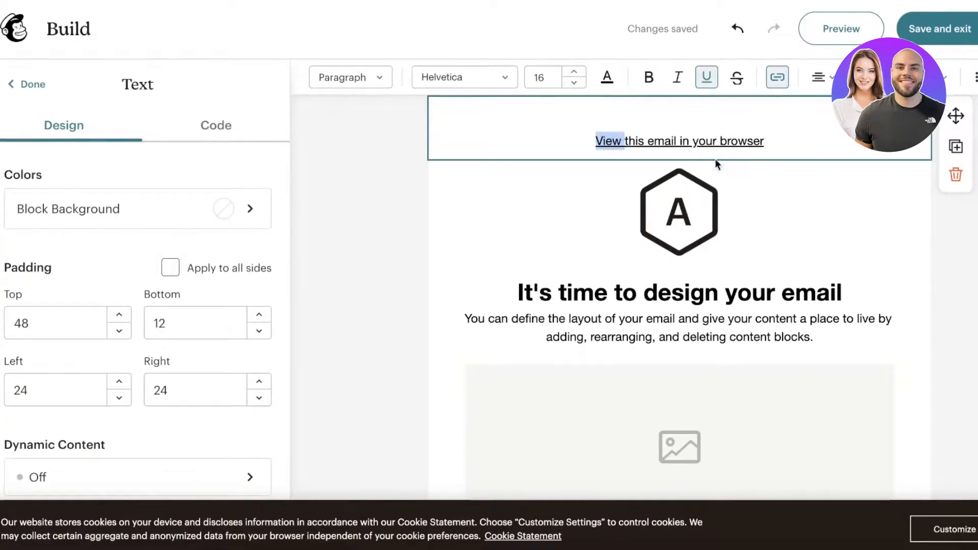
click(954, 175)
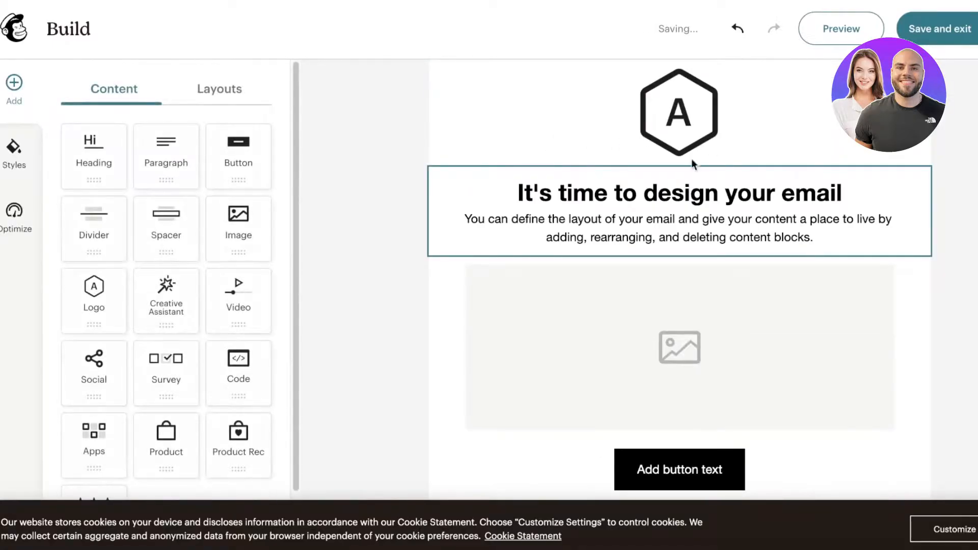
- Select the email's logo placeholder, switch to Canva and search the templates for "logo"
click(662, 113)
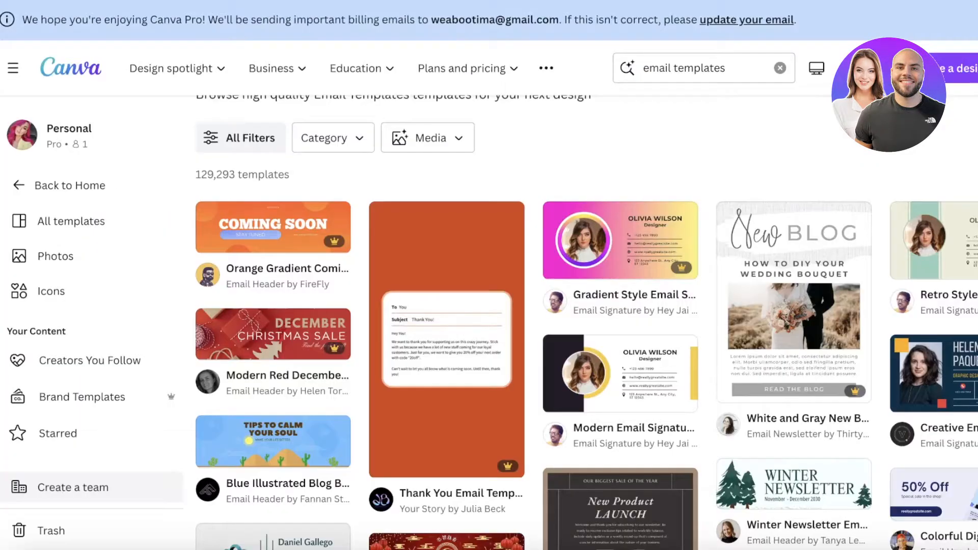
scroll(631, 105, up, 1)
click(694, 68)
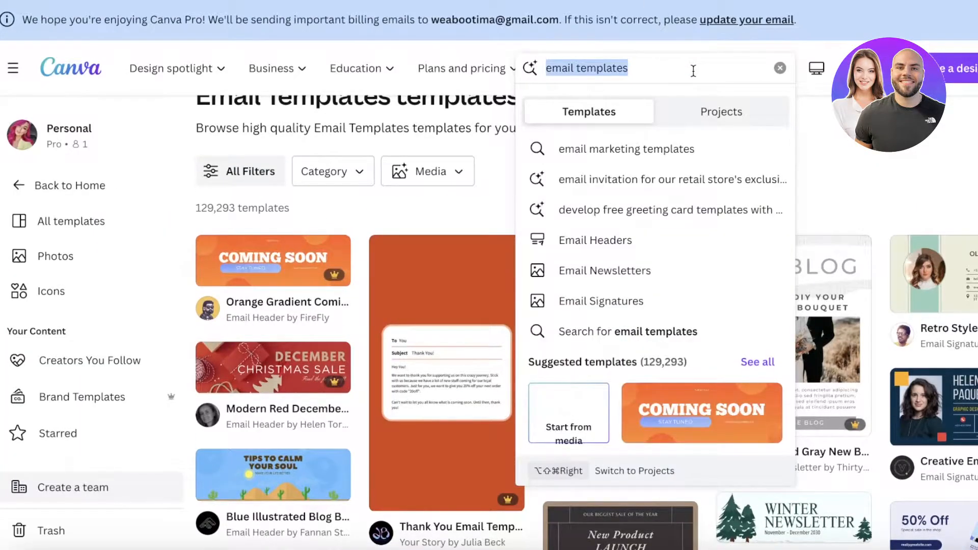
text(logo)
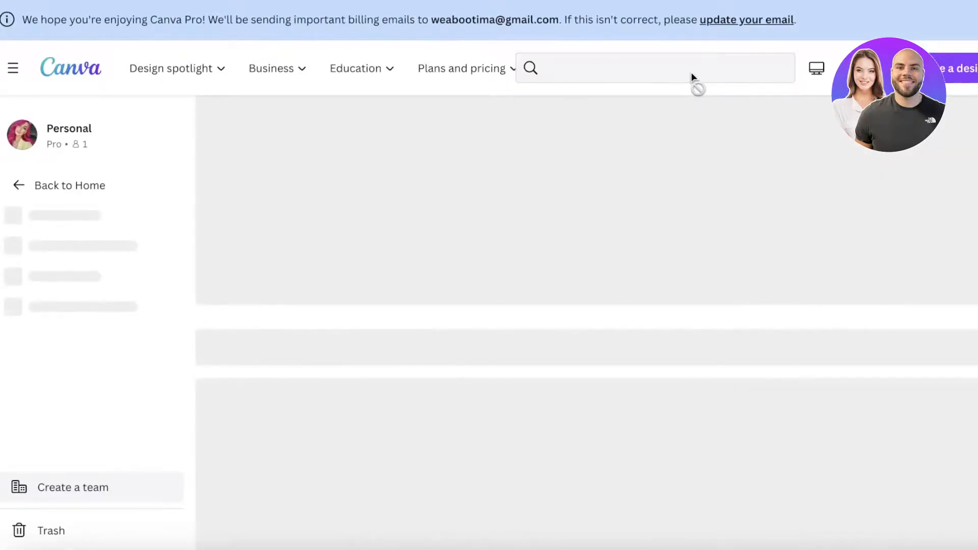
- Browse the logo templates and open the Brown Aesthetic Minimal Letter L Beauty Logo for customizing
scroll(662, 214, down, 3)
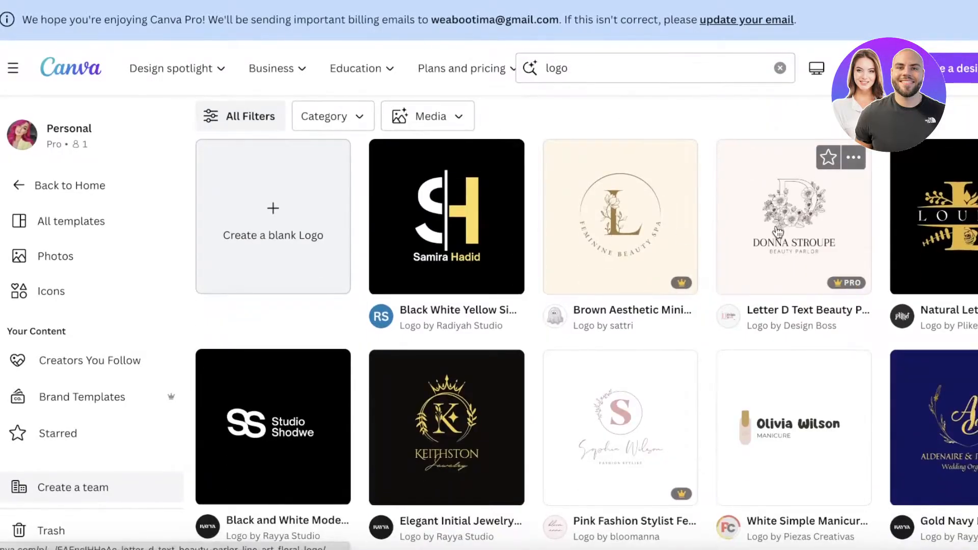
scroll(504, 220, down, 1)
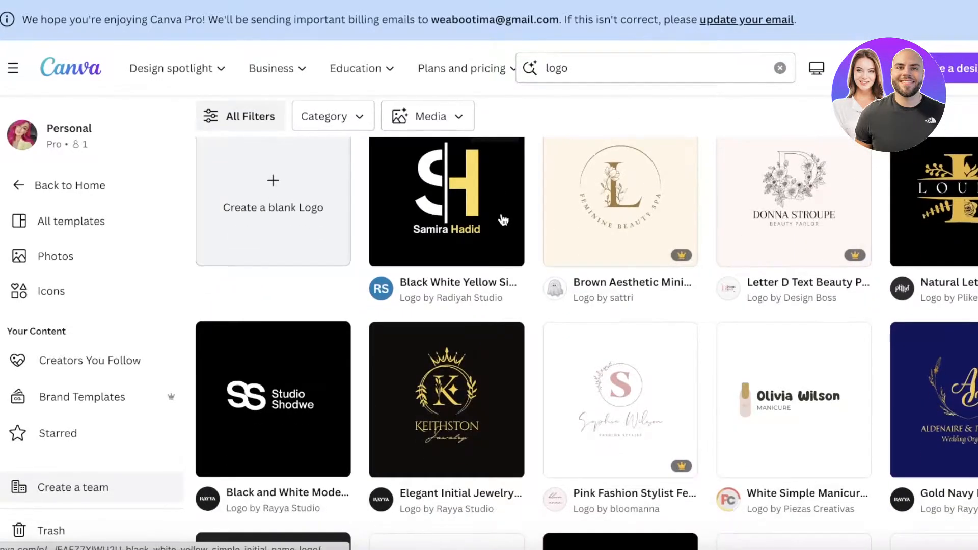
click(582, 209)
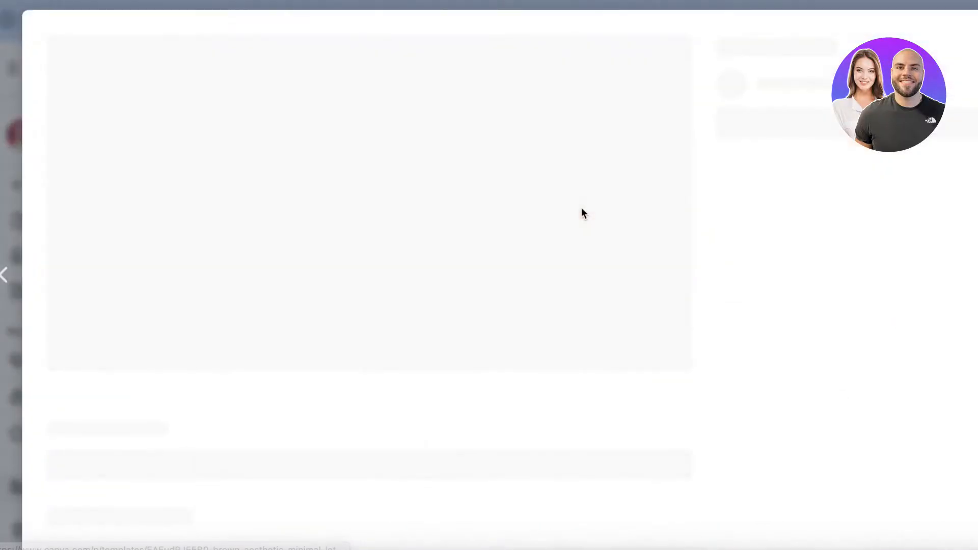
click(816, 200)
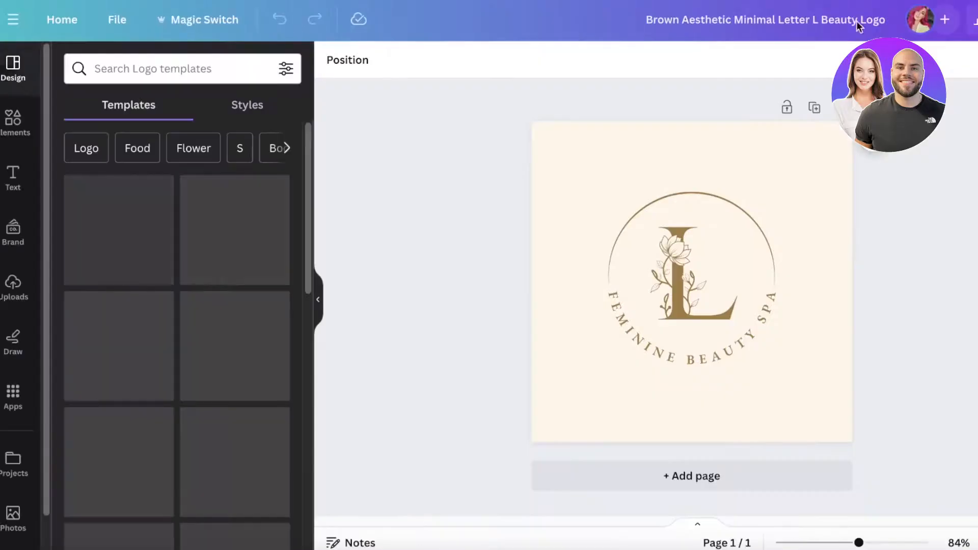
- Select the floral letter L graphic in the logo and open the elements library
click(694, 273)
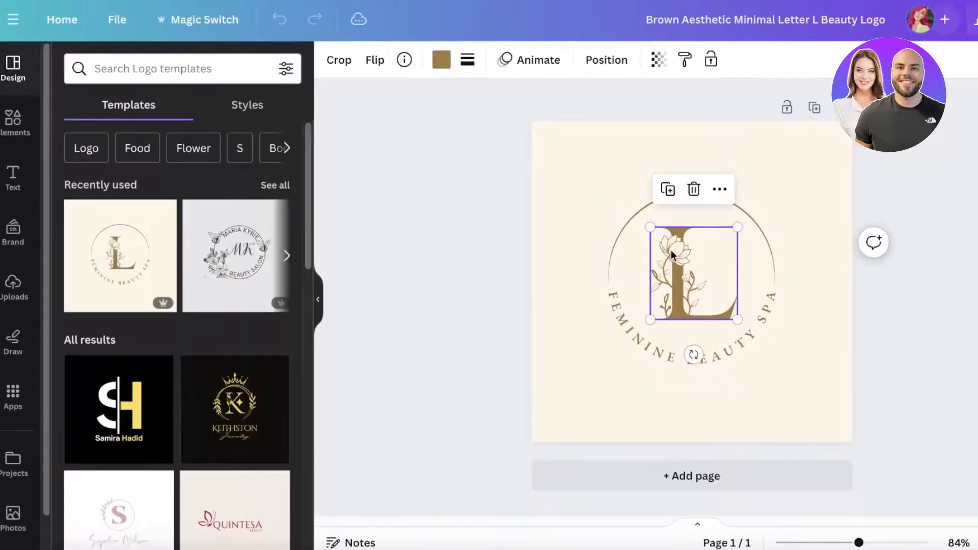
double_click(693, 273)
click(579, 261)
click(14, 123)
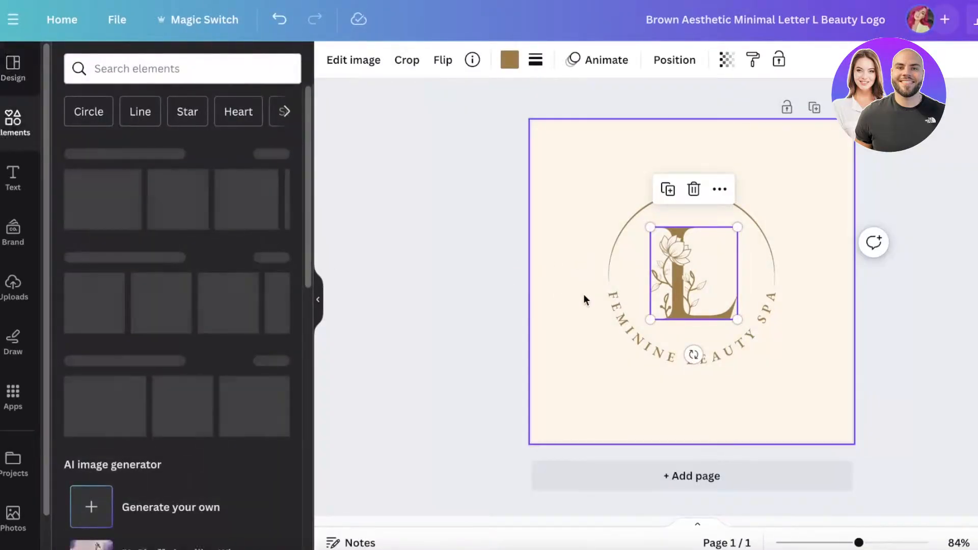
right_click(695, 277)
click(658, 283)
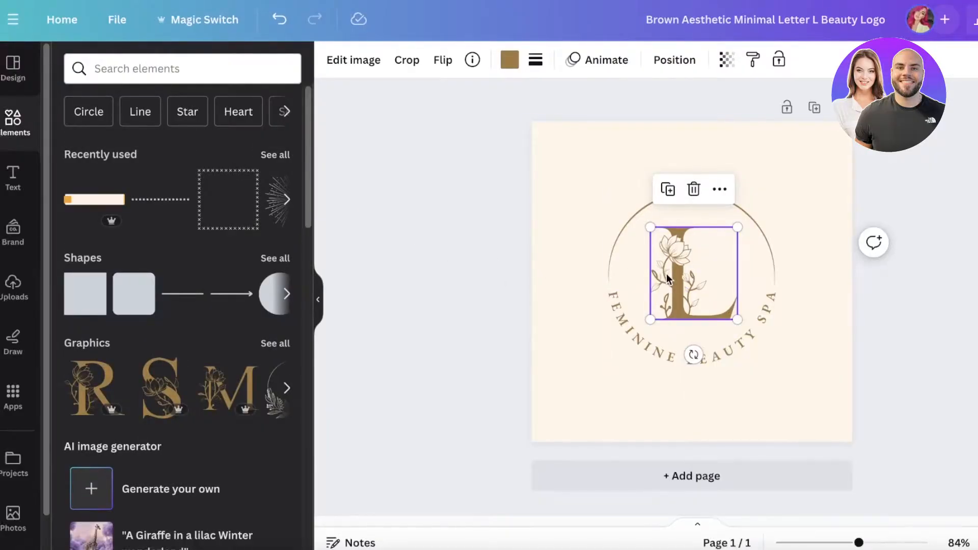
right_click(667, 279)
click(637, 222)
right_click(545, 197)
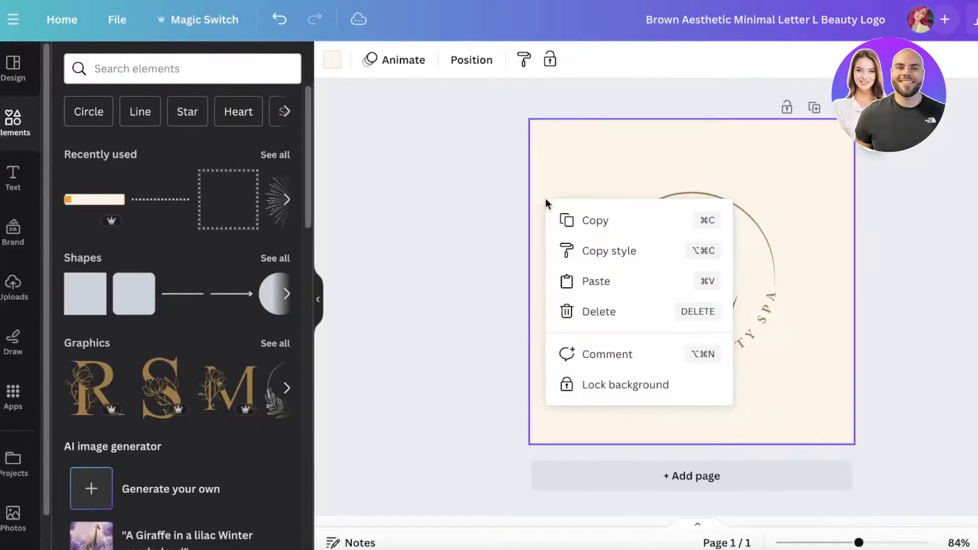
click(631, 173)
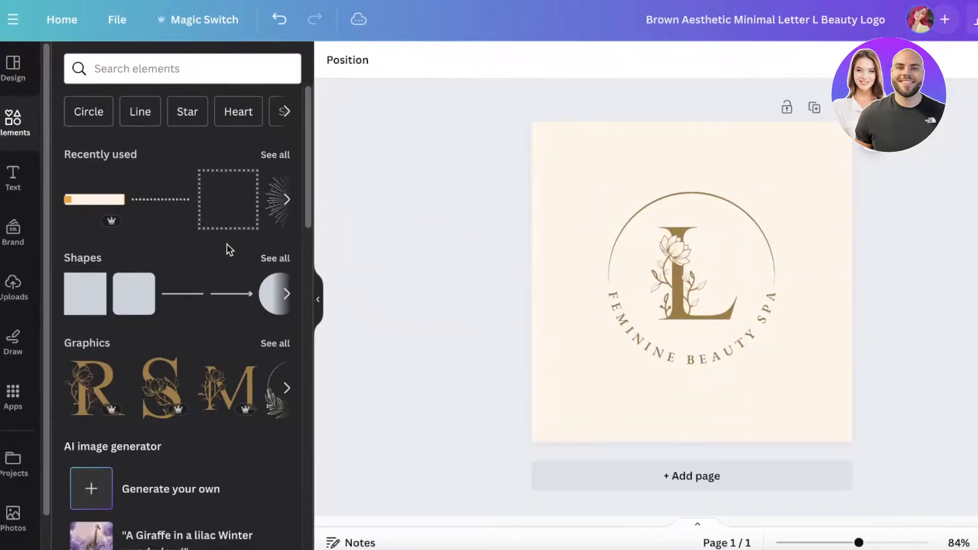
- Select the letter L graphic and search the elements for "Letter D"
click(679, 290)
click(120, 71)
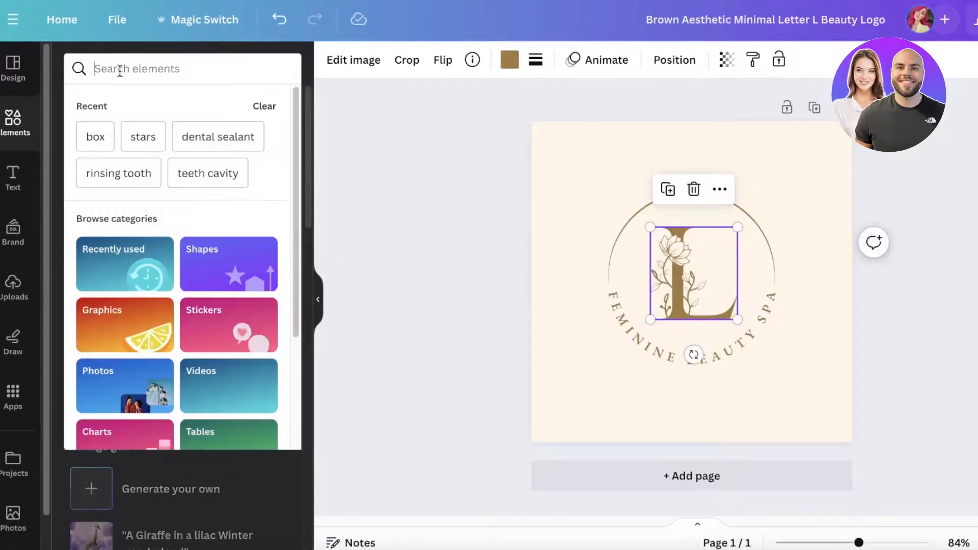
text(Letter)
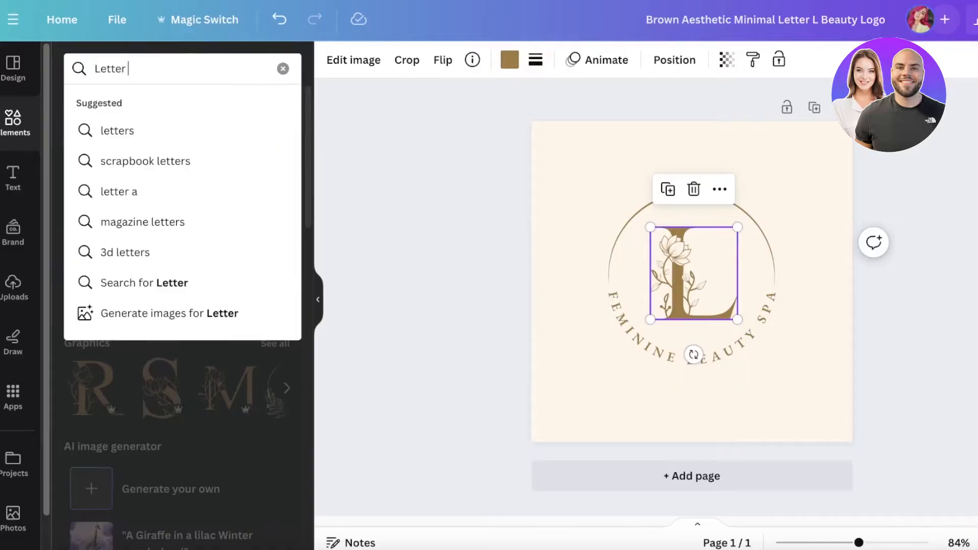
text( D)
key(Return)
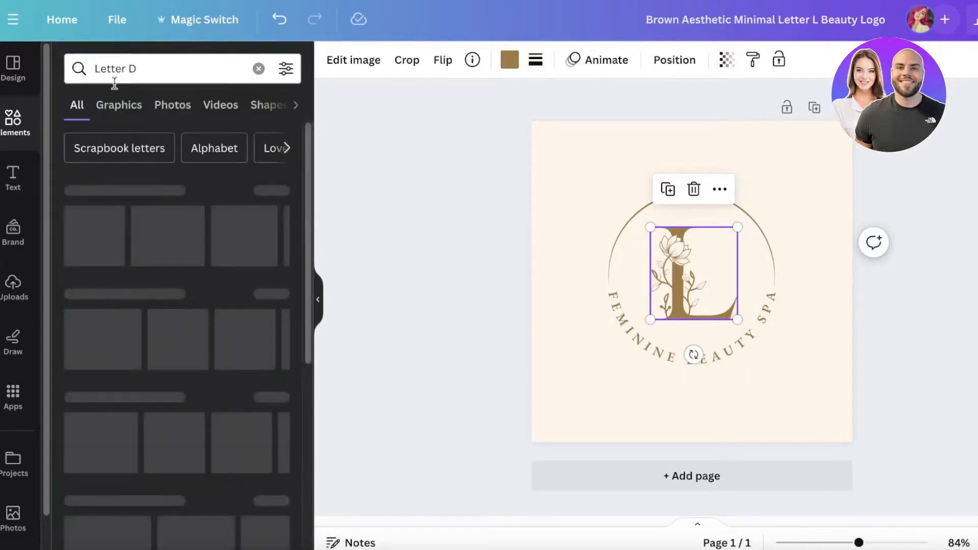
- Replace the curved text at the bottom of the logo with "DURDEN BEAUTY"
double_click(725, 348)
text(D)
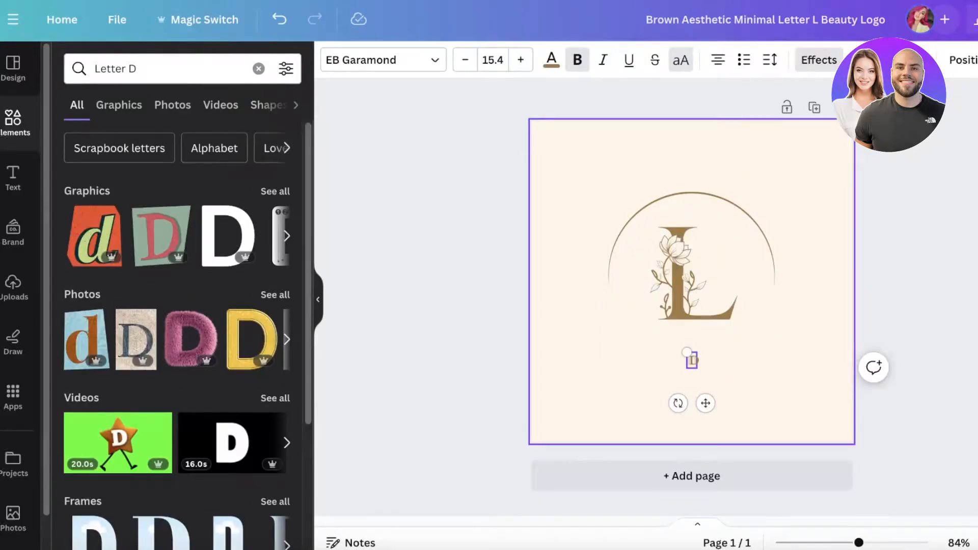
text(URDEN)
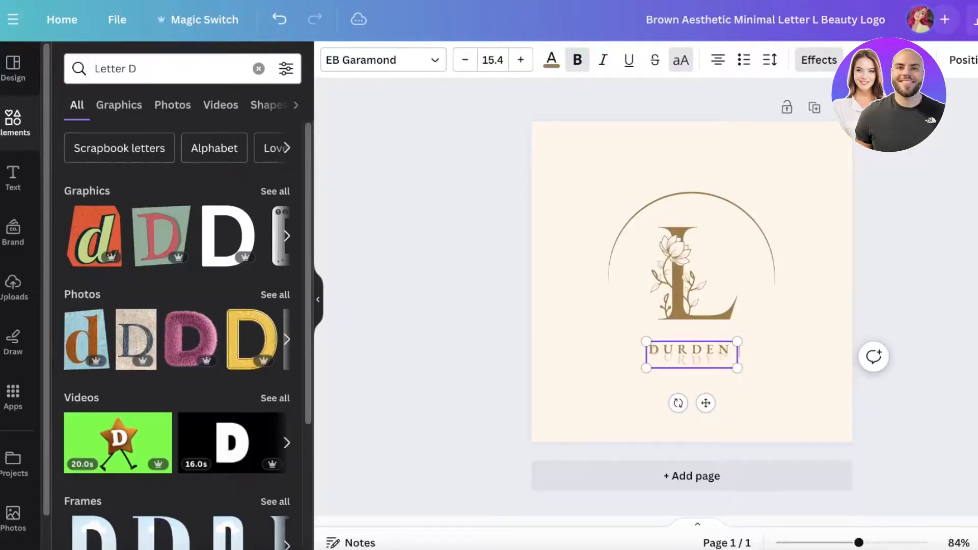
text( BEAUTY)
click(849, 304)
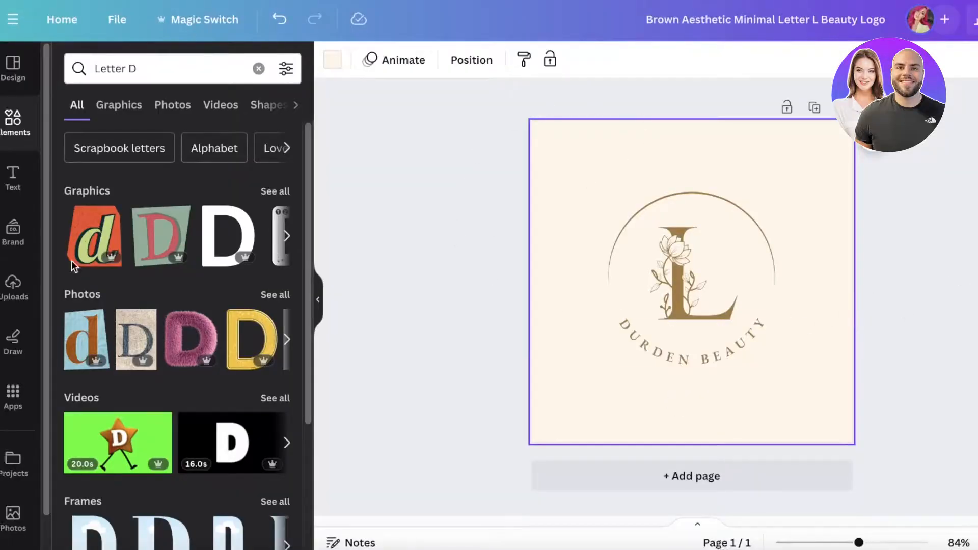
- Show all letter D graphics and add the serif D with the leafy stem to the logo
click(280, 191)
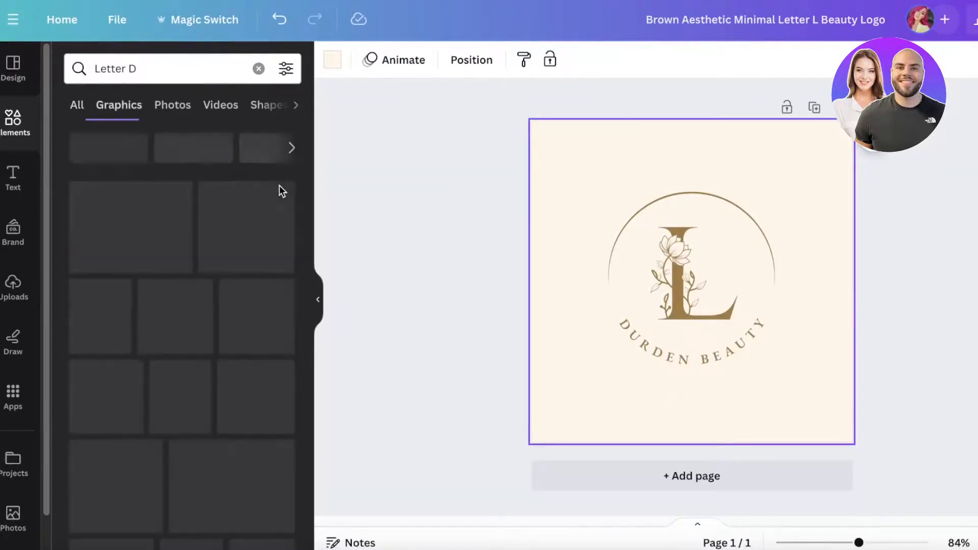
scroll(219, 257, down, 5)
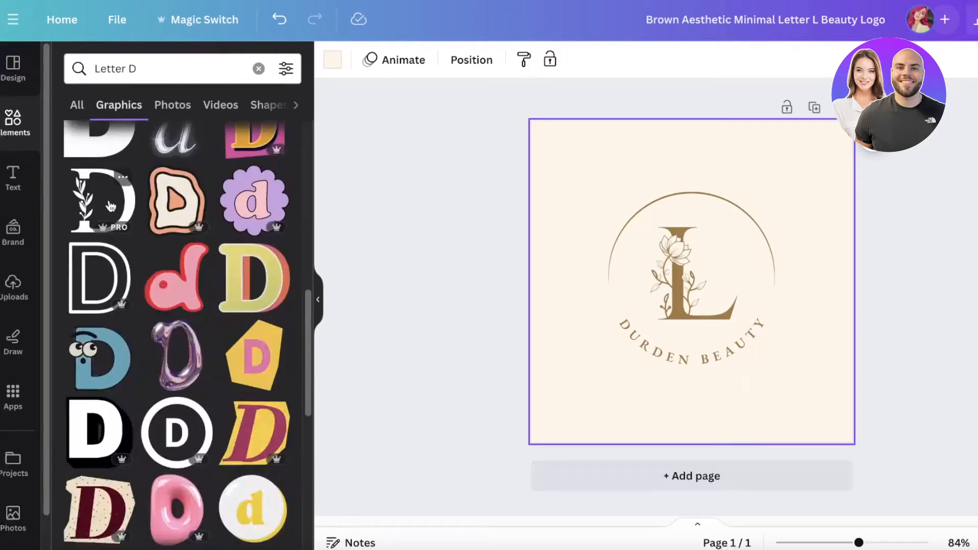
click(111, 206)
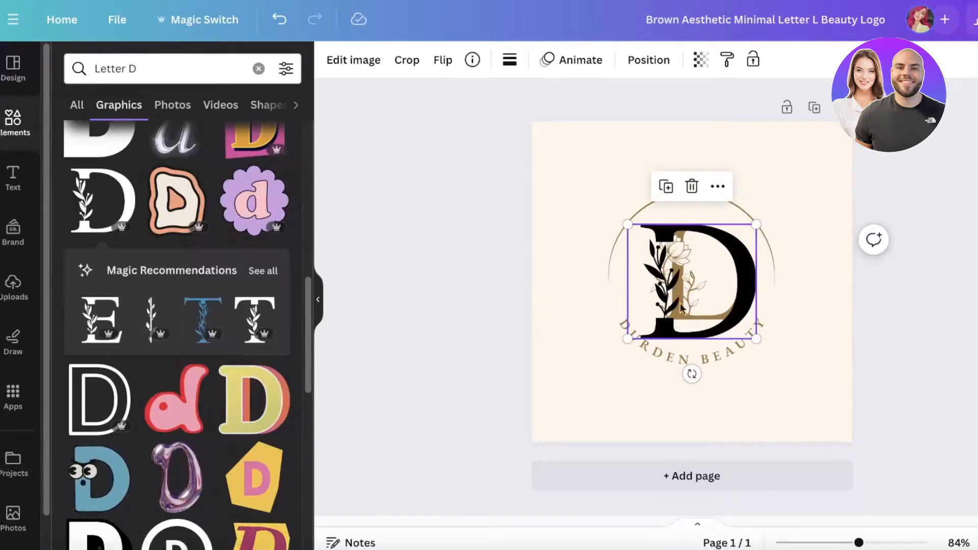
scroll(231, 304, down, 5)
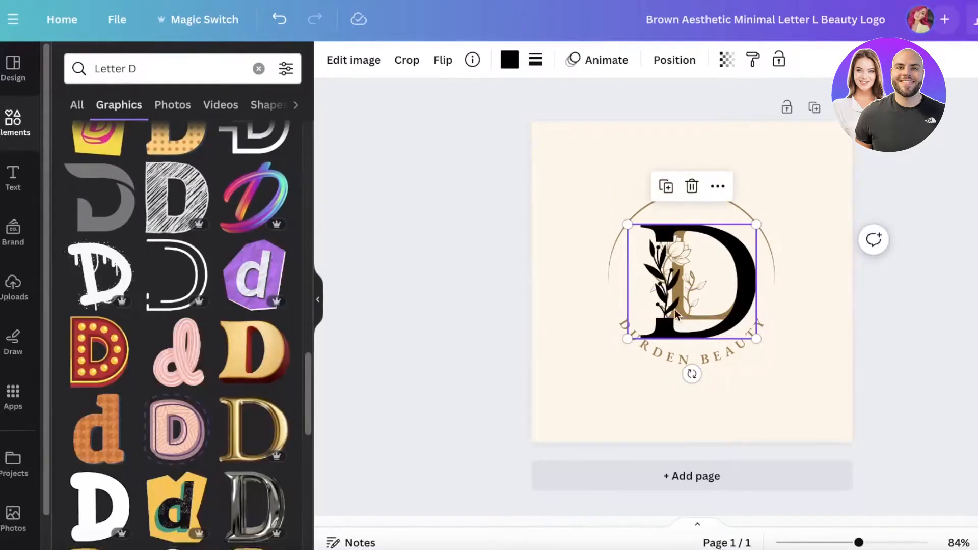
- Delete the floral letter L graphic and center the leafy D inside the logo's circle
drag(742, 286, 928, 301)
click(704, 280)
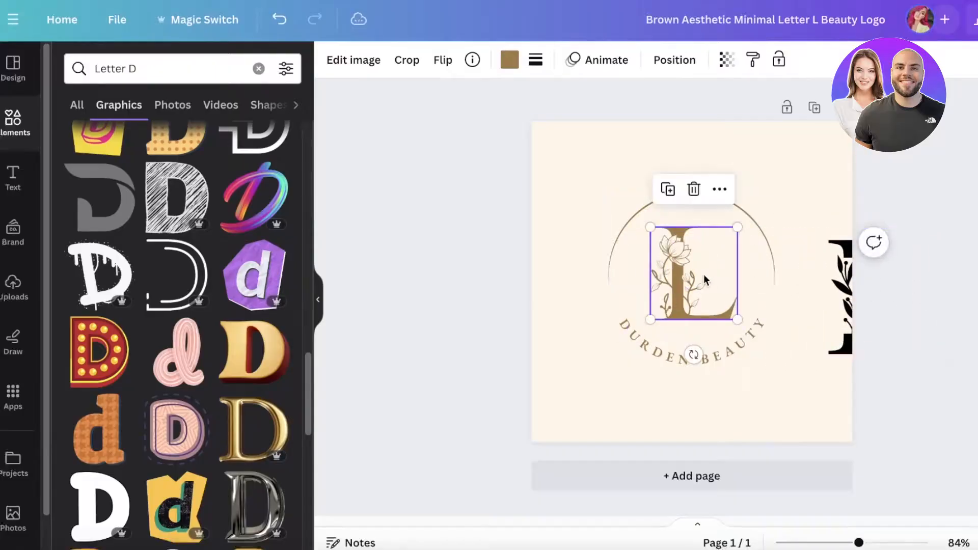
key(Delete)
drag(854, 305, 666, 277)
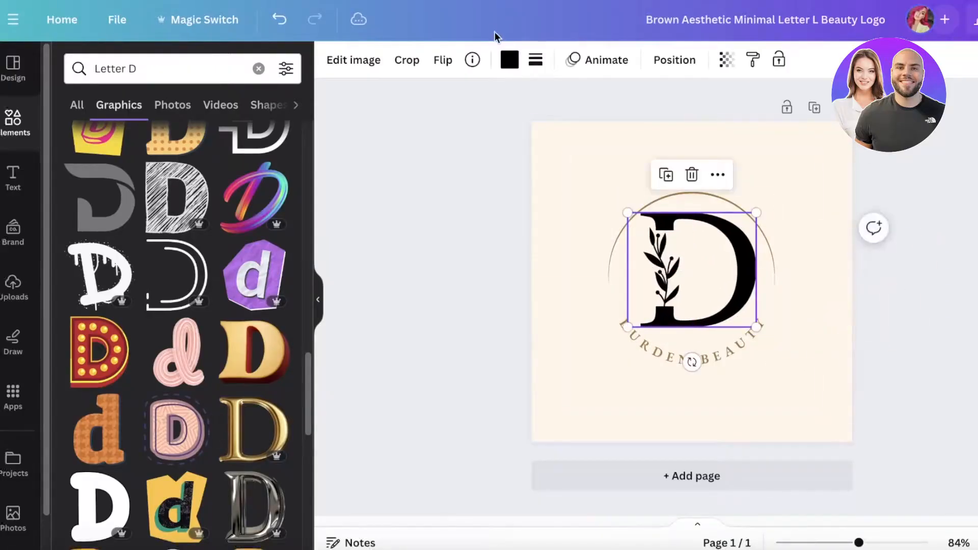
- Recolor the letter D with the logo's brown and shrink it to fit above the curved text
click(509, 60)
click(147, 156)
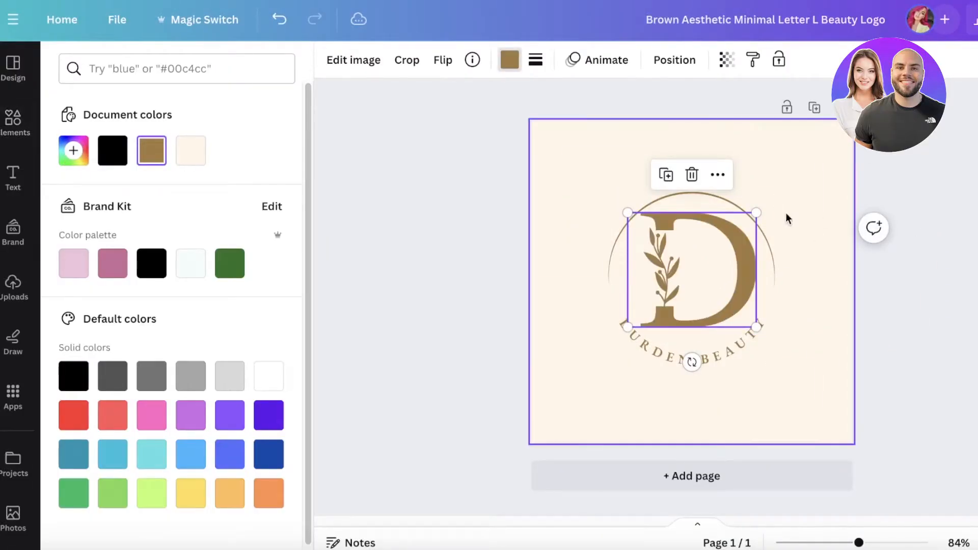
drag(756, 212, 708, 252)
- Search the elements library for "flowers" and show all graphics results
click(20, 134)
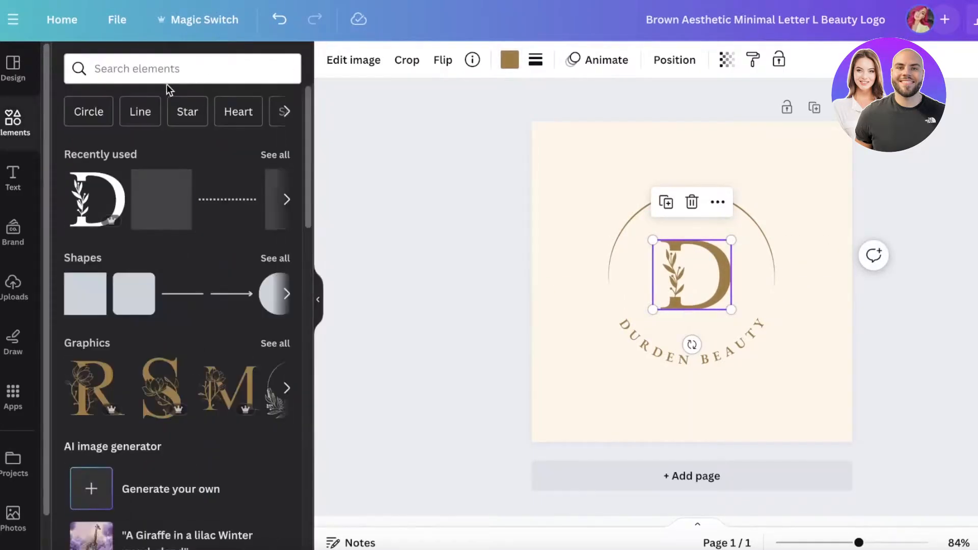
click(175, 70)
text(flowers)
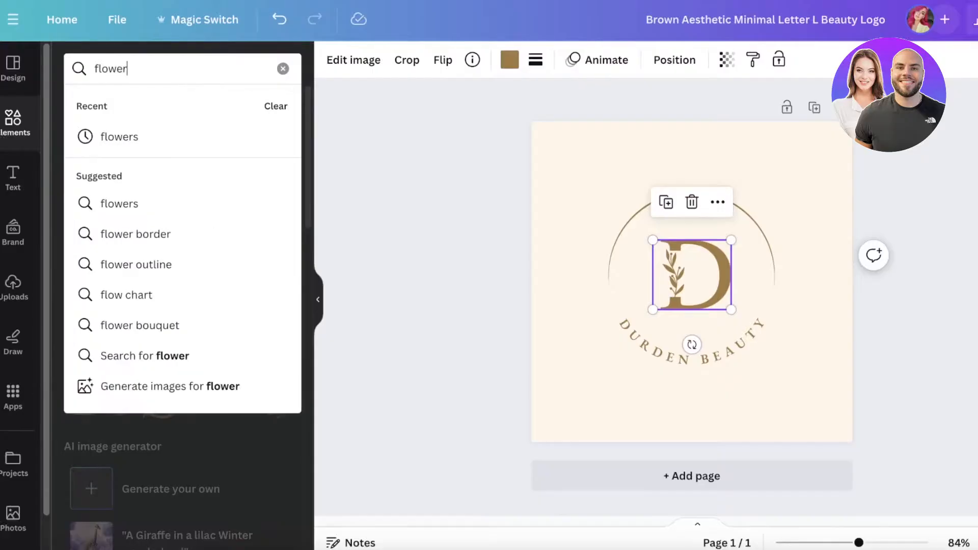
key(Return)
click(262, 189)
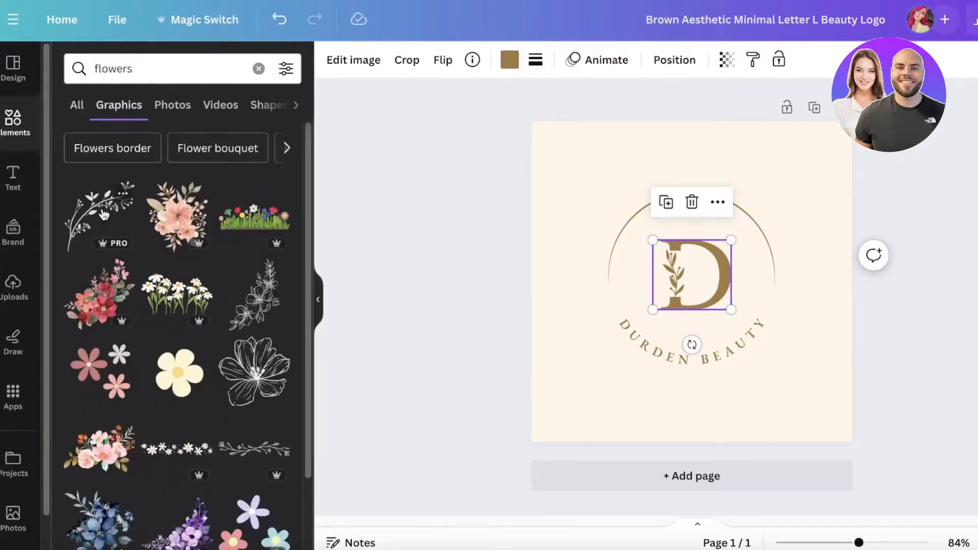
- Add the corner-shaped branch graphic from the first floral sprig's recommendations, keeping only that branch beside the letter D
click(103, 214)
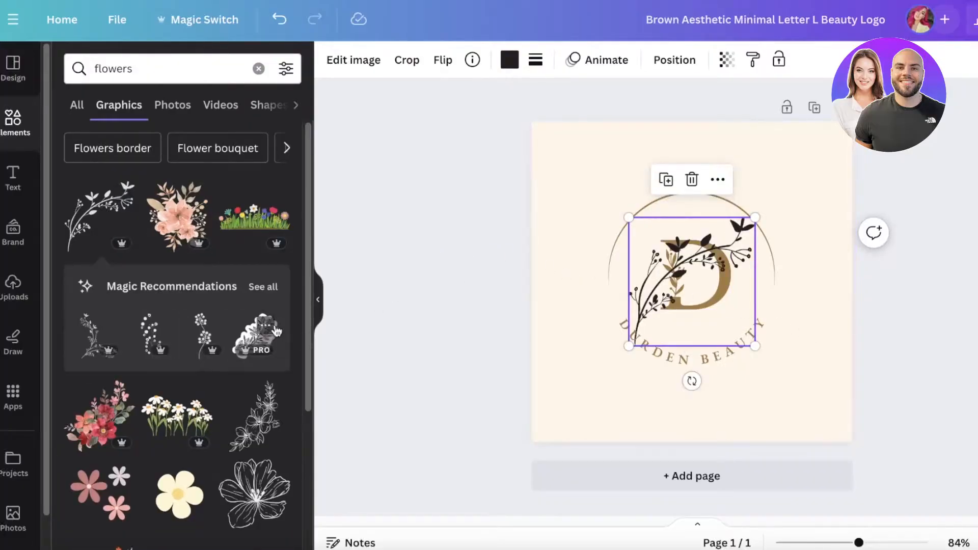
click(262, 286)
click(95, 185)
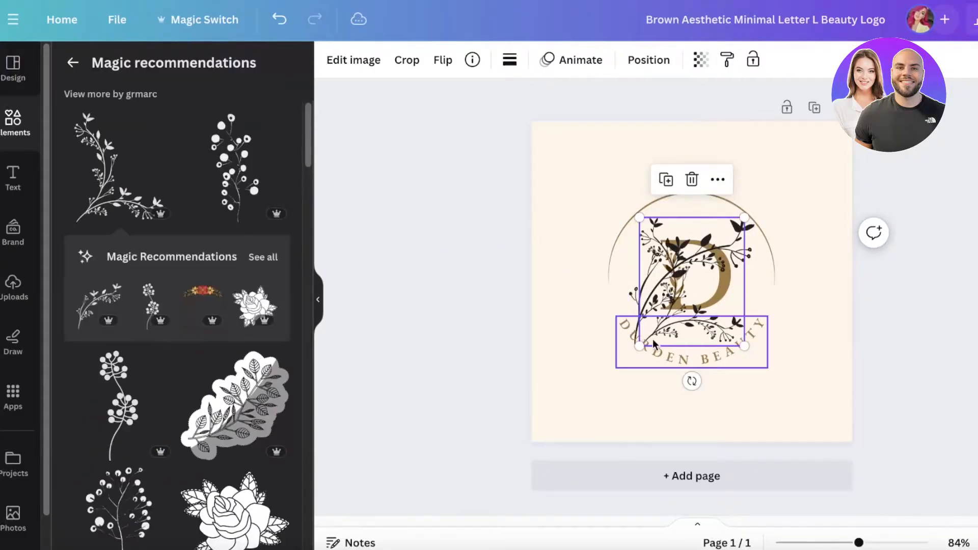
key(ctrl+z)
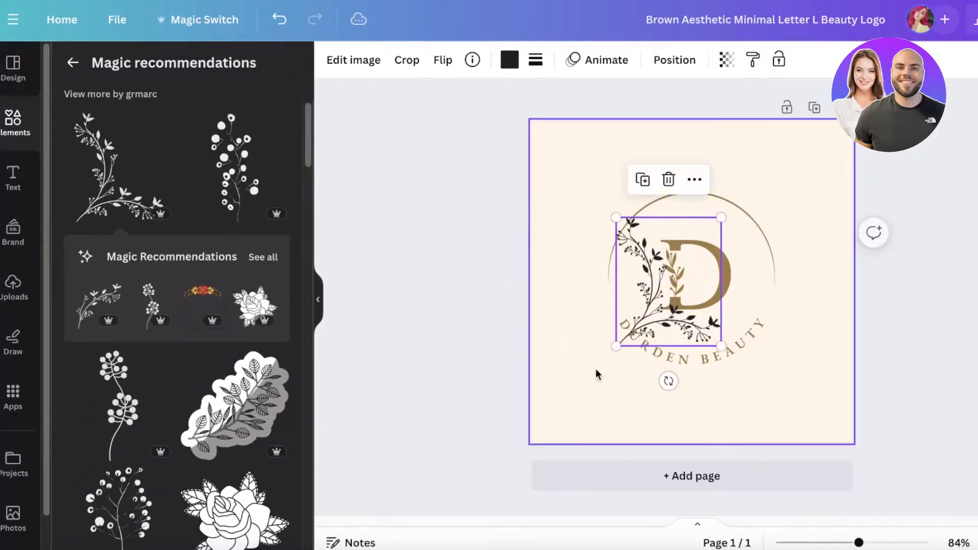
- Shrink the floral branch, place it along the circle's left side and recolor it with the logo's brown
drag(615, 346, 625, 300)
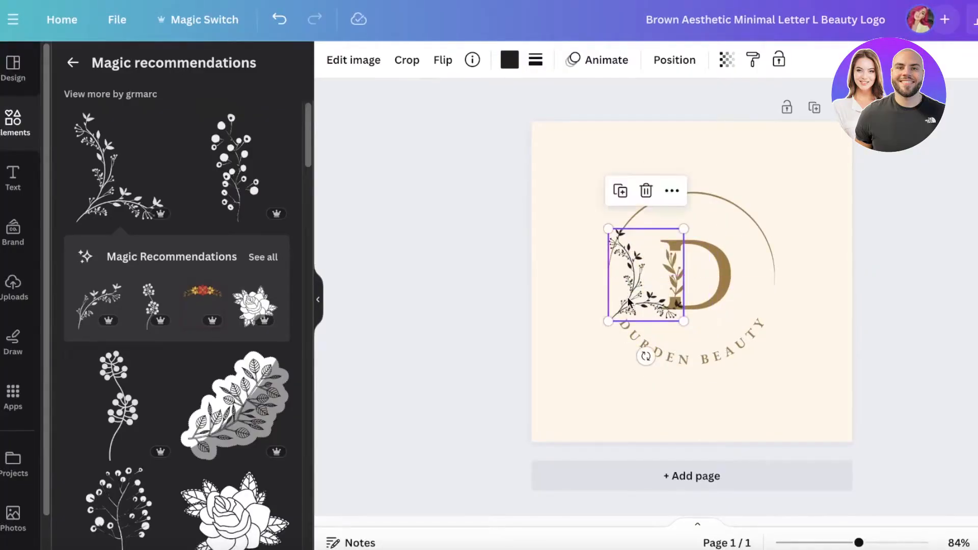
click(536, 59)
click(508, 60)
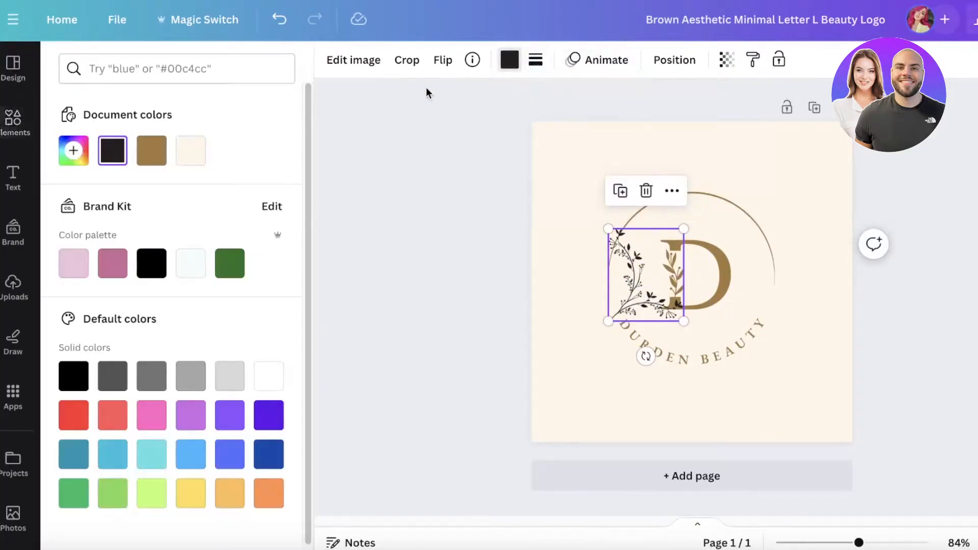
click(151, 150)
click(965, 221)
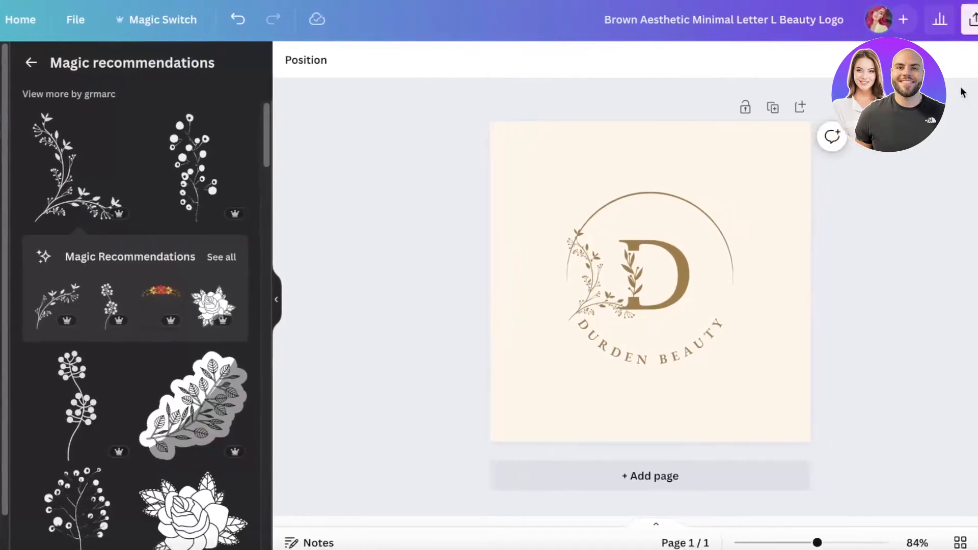
- Download the finished logo as a PNG with a transparent background
click(977, 34)
click(770, 401)
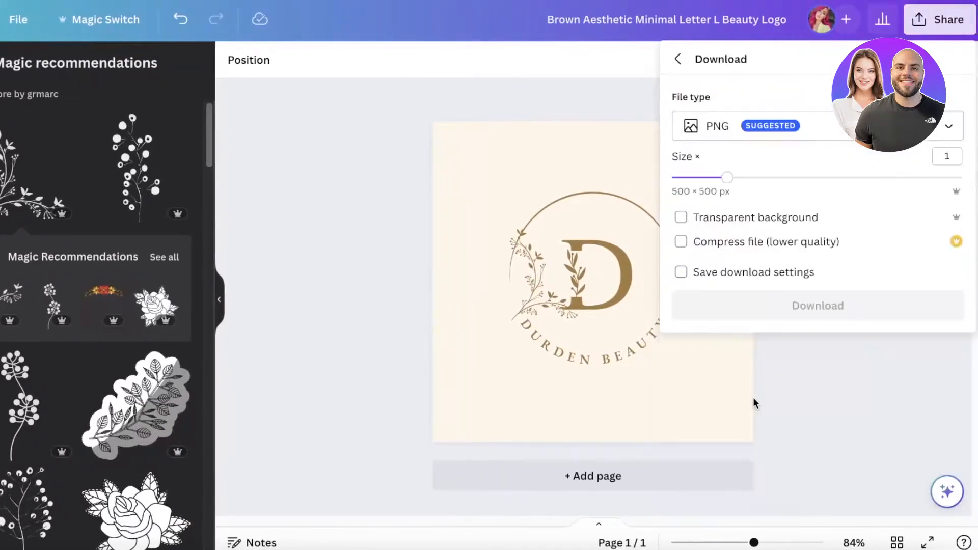
click(755, 216)
click(792, 305)
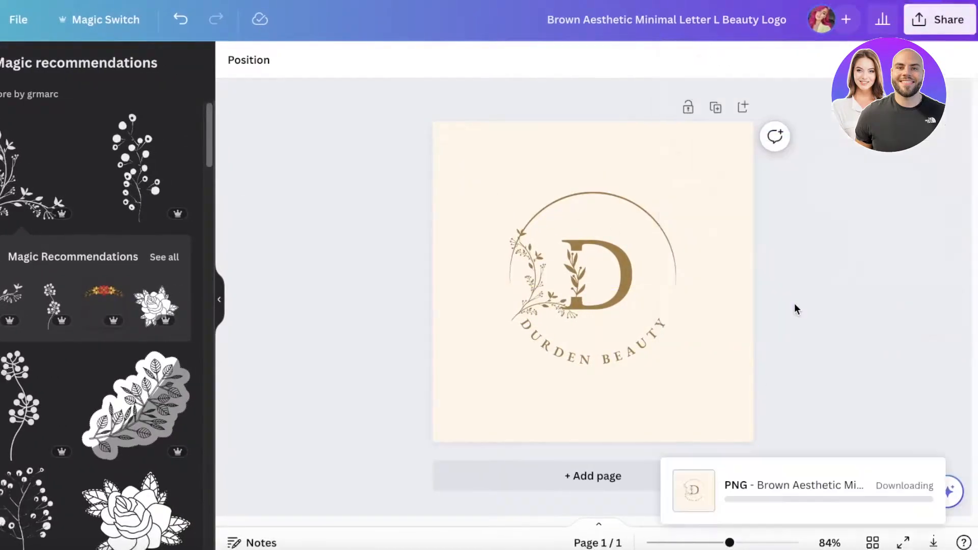
- Switch back to Mailchimp and upload the downloaded Brown Aesthetic beauty logo PNG as the email's logo
click(935, 21)
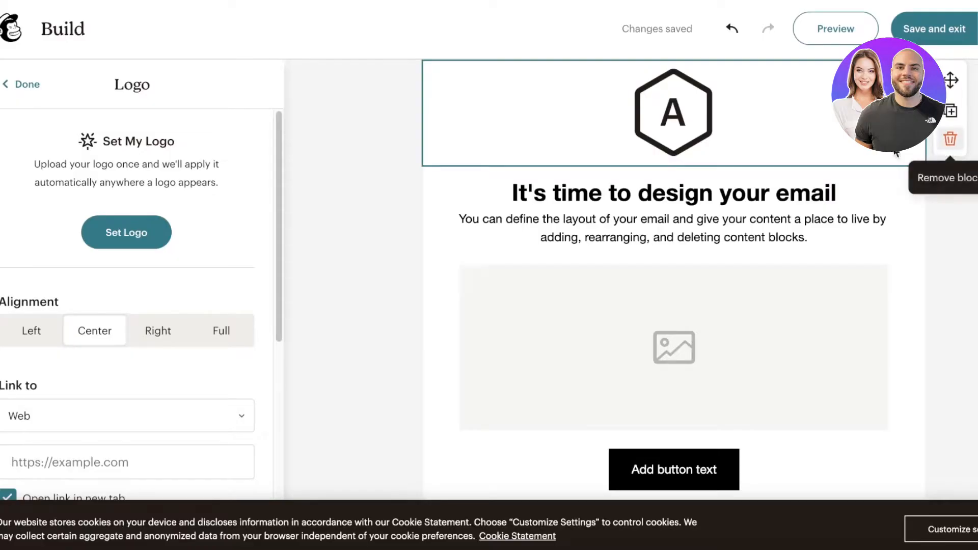
click(121, 236)
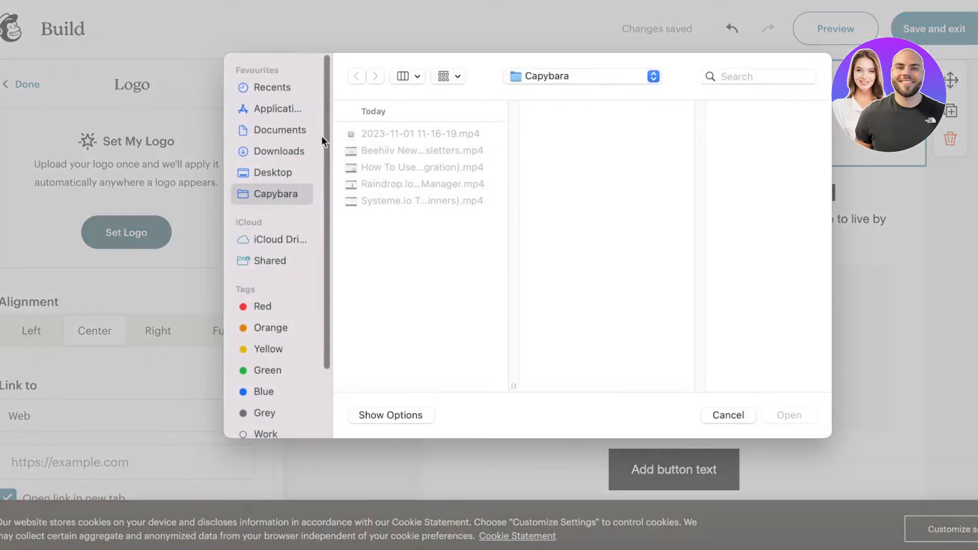
click(273, 151)
click(438, 134)
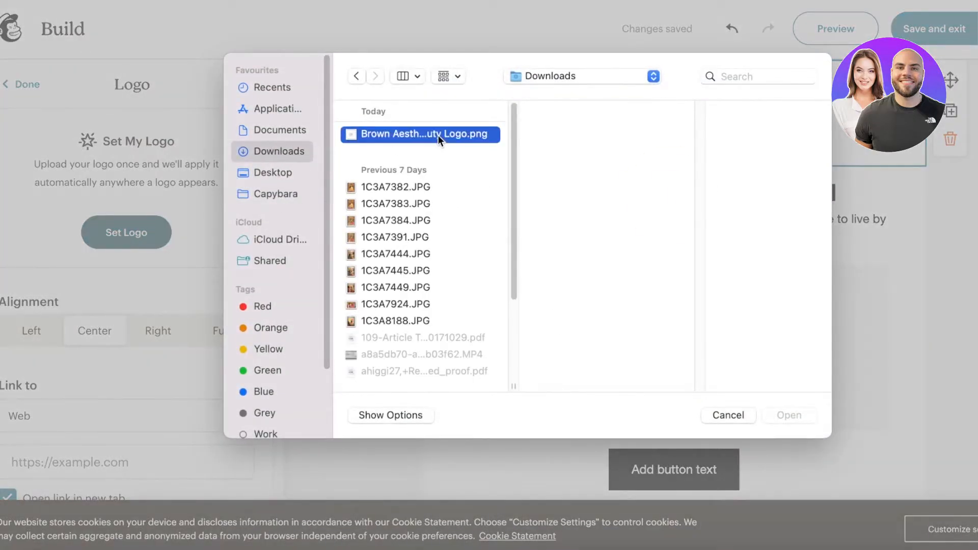
click(789, 415)
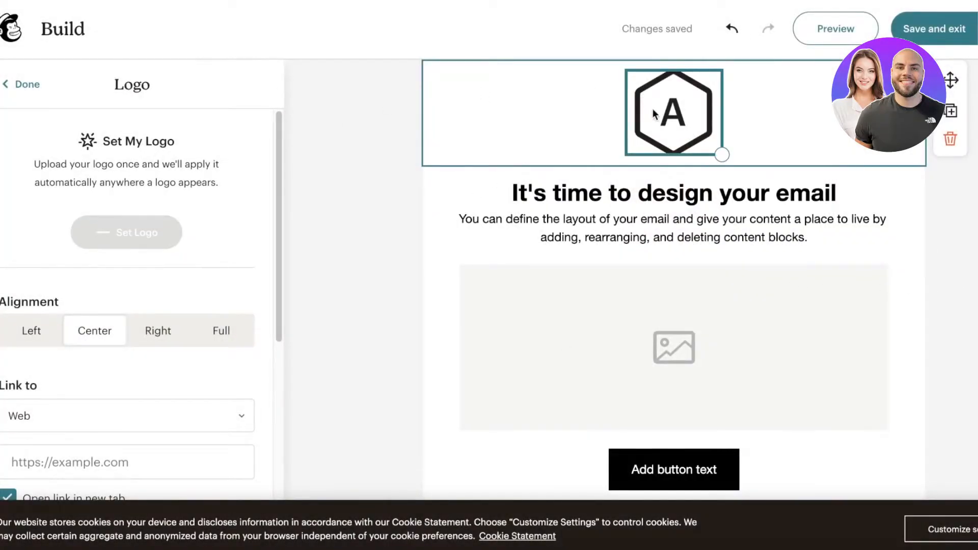
click(953, 244)
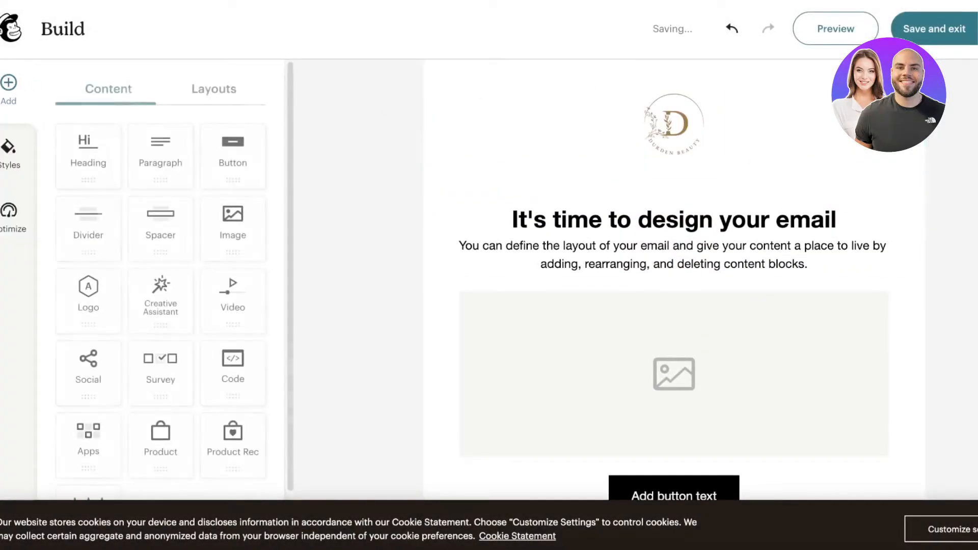
- Replace the email's heading "It's time to design your email" with "Durden is back with lippies!"
click(708, 250)
triple_click(708, 250)
drag(856, 263, 455, 210)
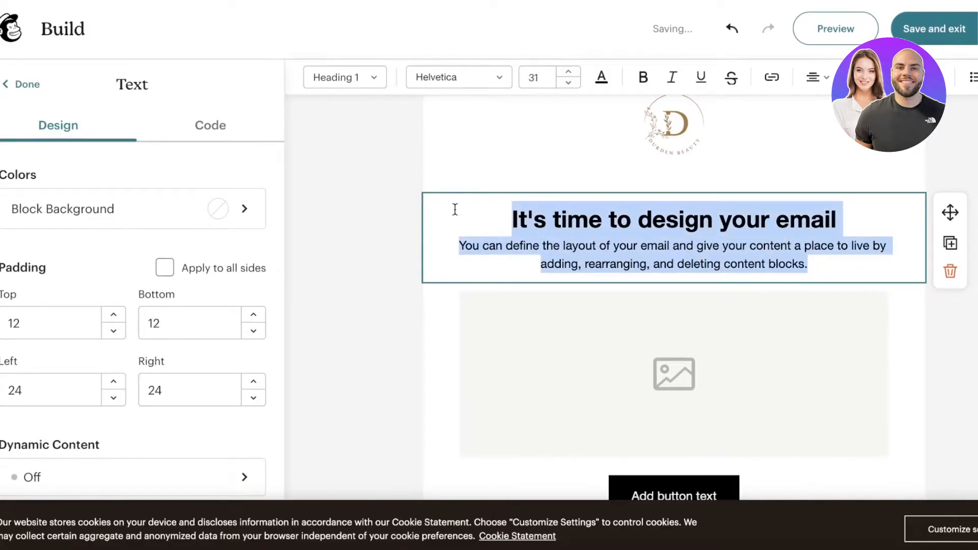
click(534, 208)
drag(513, 219, 866, 204)
text(Al)
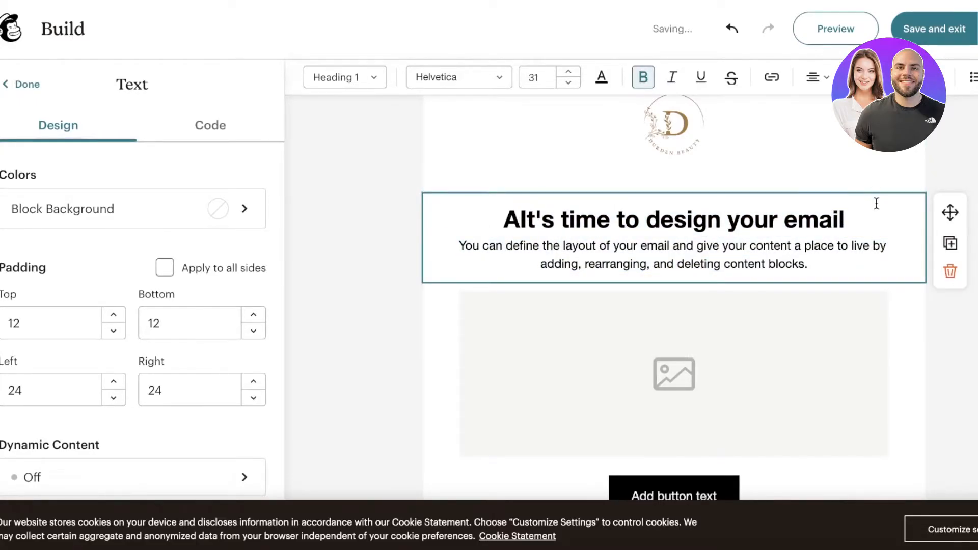
triple_click(834, 214)
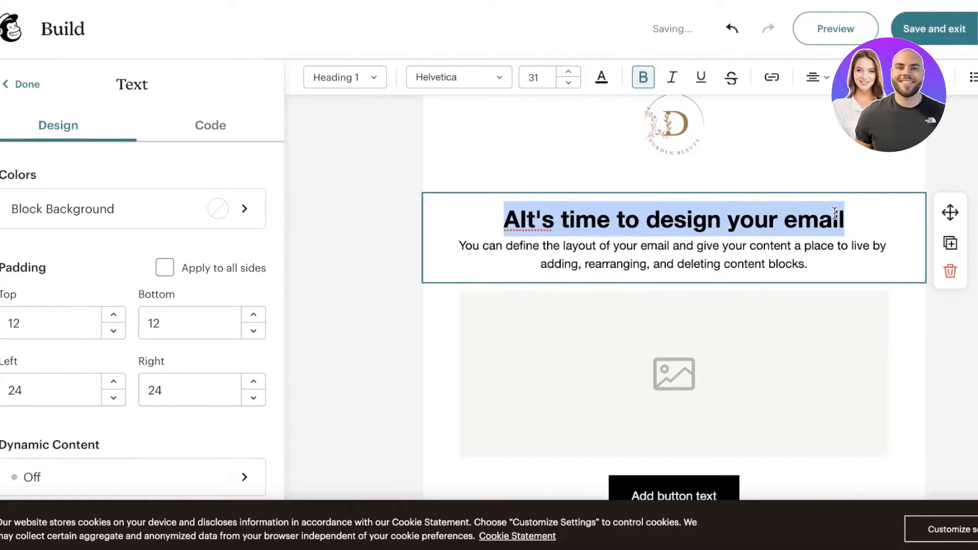
key(BackSpace)
text(Durden is back with lippies!)
- Give the heading's text block a very light beige background color
triple_click(743, 227)
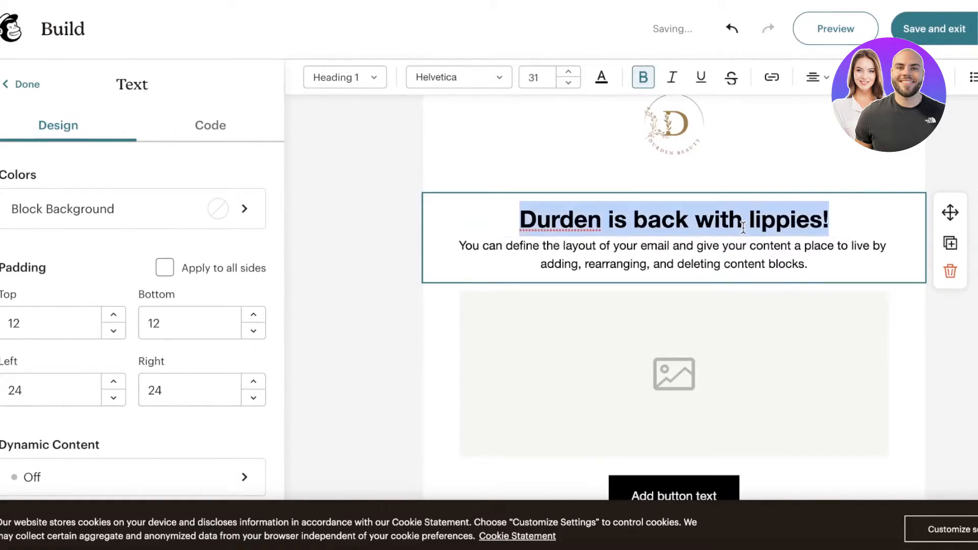
click(196, 216)
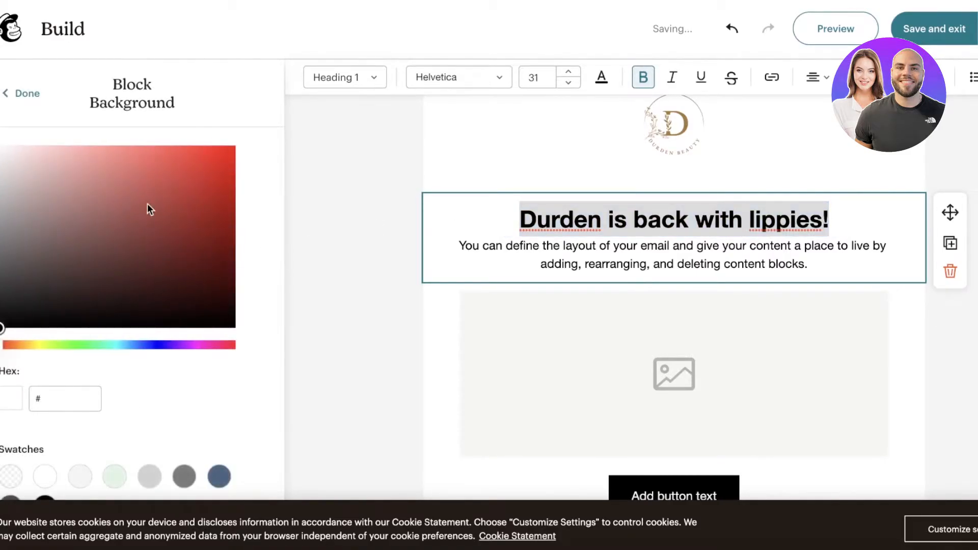
click(78, 220)
mouse_move(78, 221)
mouse_down()
mouse_move(4, 153)
mouse_move(6, 164)
mouse_up()
drag(37, 345, 42, 343)
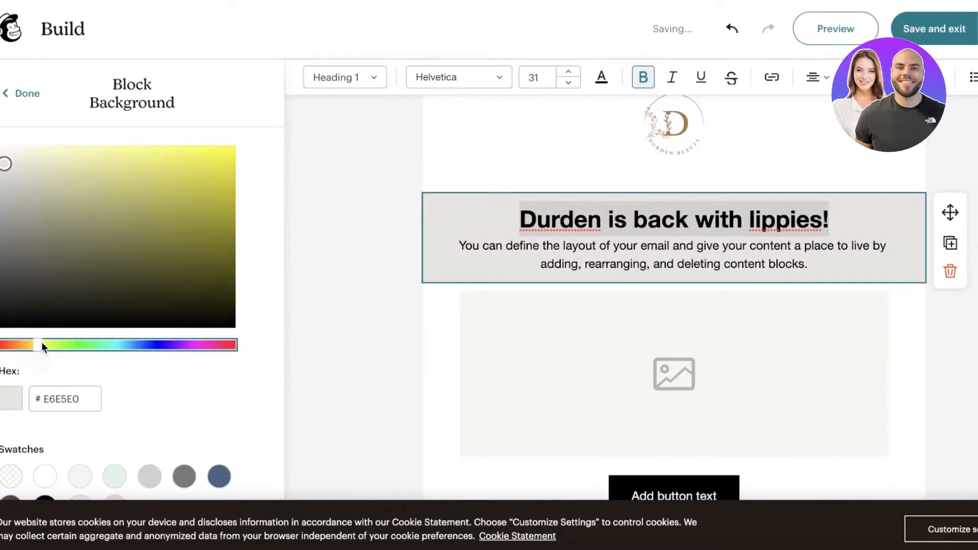
click(9, 157)
click(332, 315)
- Select the heading line and set the text block's top padding to 13
click(472, 245)
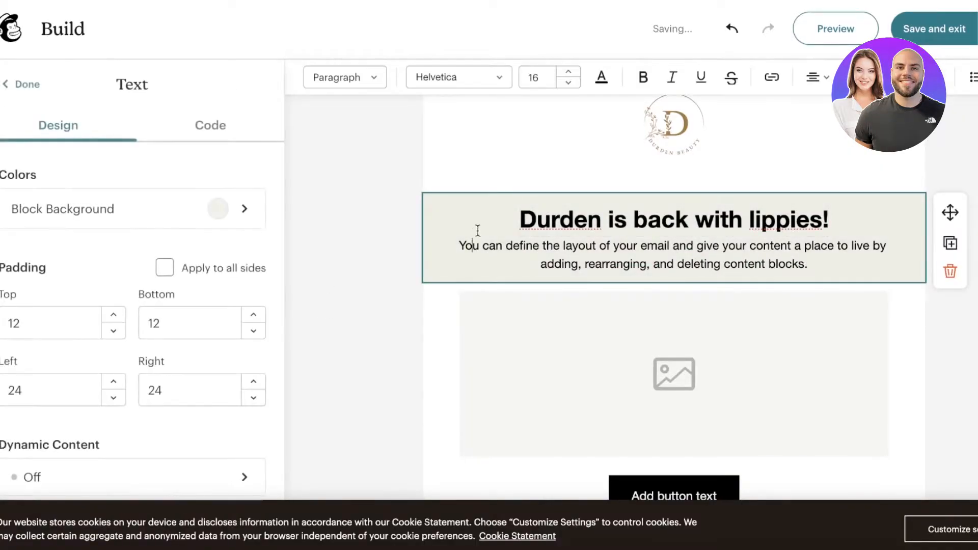
drag(553, 218, 871, 213)
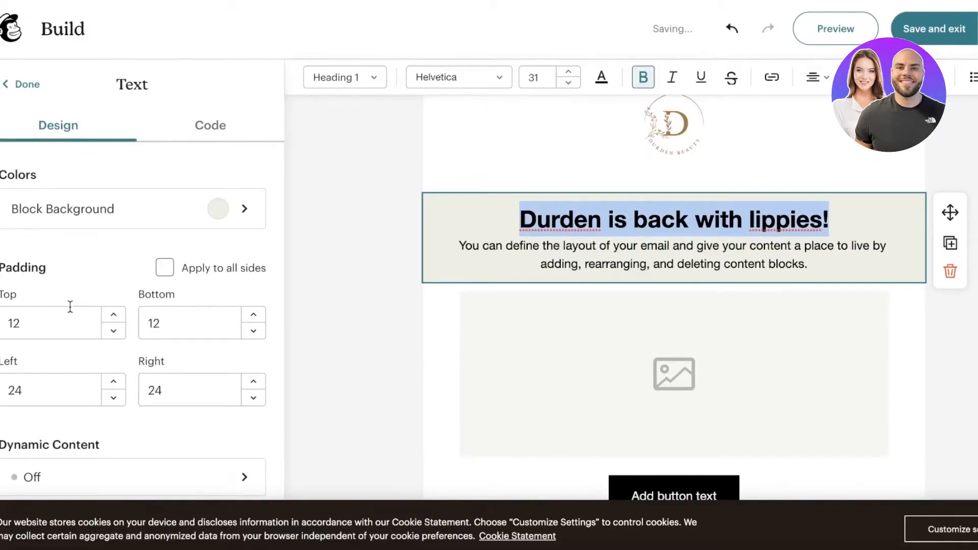
click(113, 314)
click(113, 314)
click(114, 330)
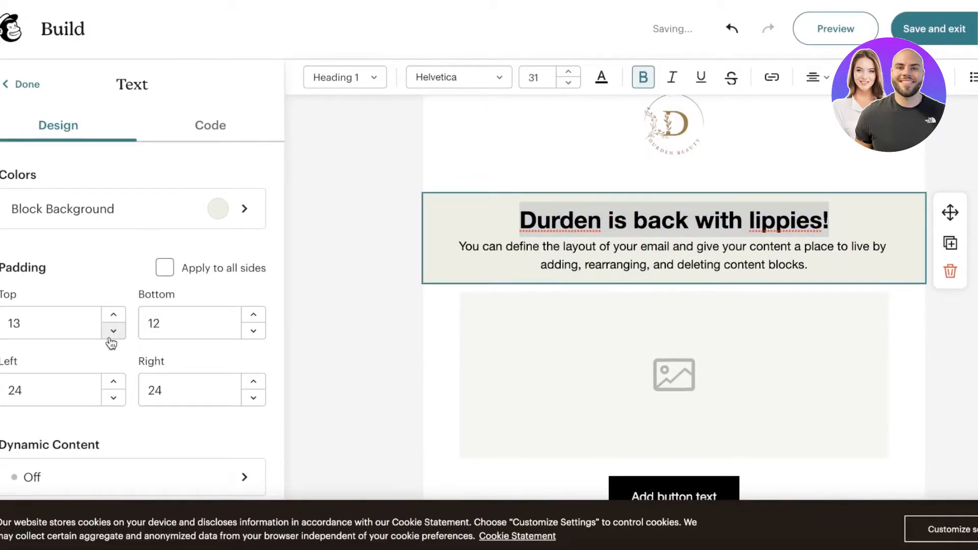
- Change the font of the heading "Durden is back with lippies!" to Della Respira
click(27, 127)
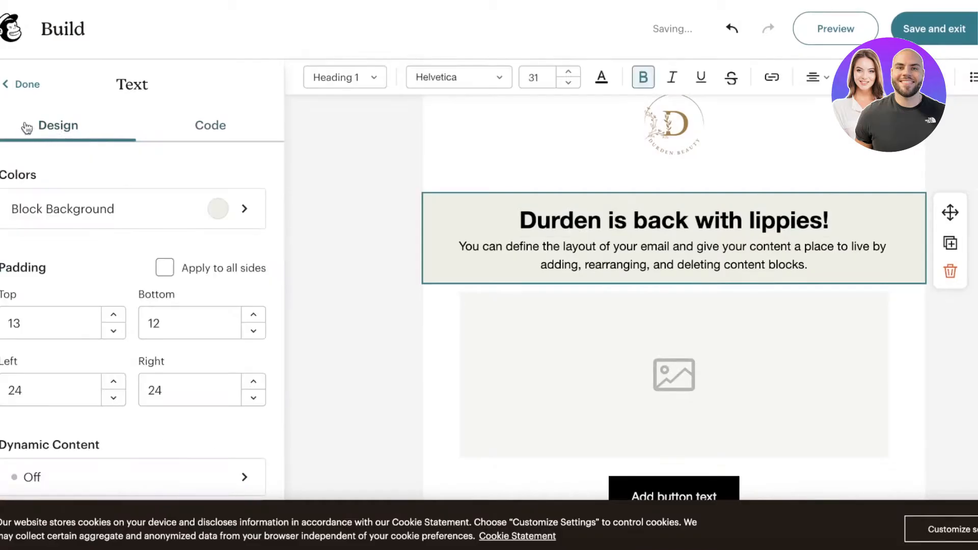
click(16, 88)
triple_click(628, 227)
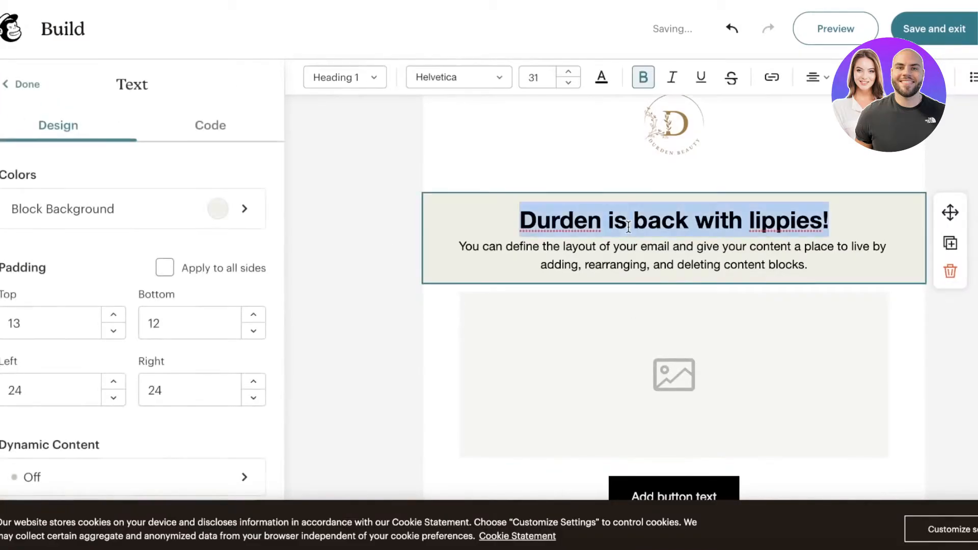
click(471, 80)
click(468, 204)
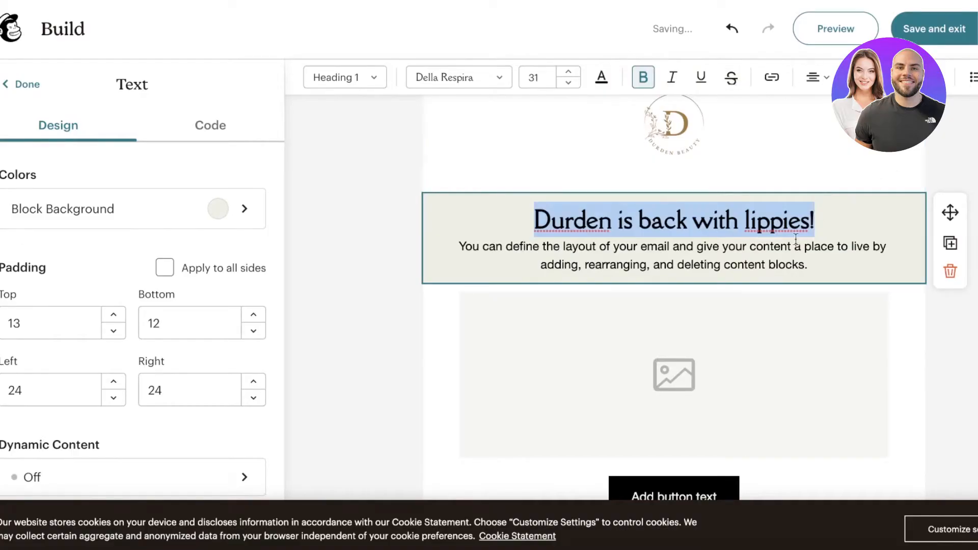
- Delete the placeholder paragraph under the heading and set the text block's bottom padding to 1
triple_click(742, 268)
key(BackSpace)
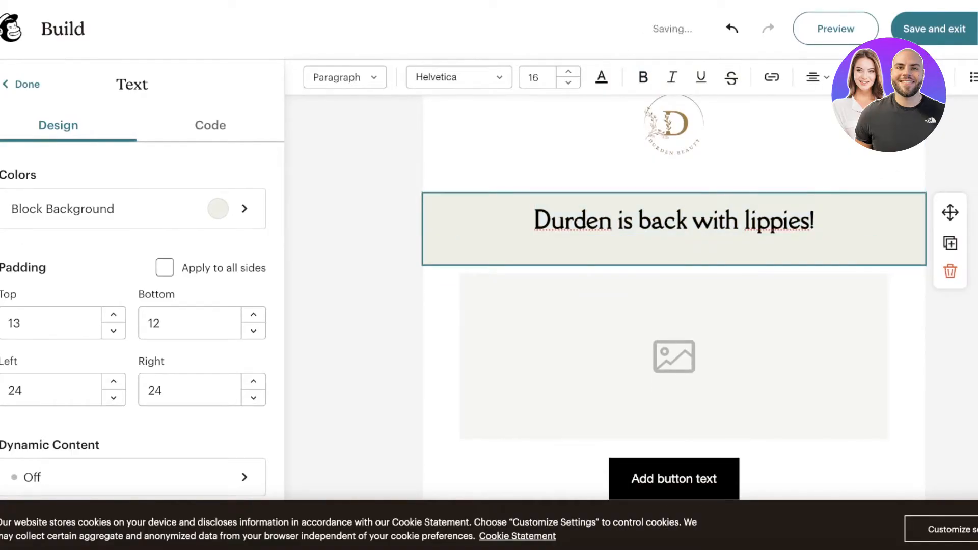
click(254, 330)
click(253, 331)
click(253, 331)
click(253, 331)
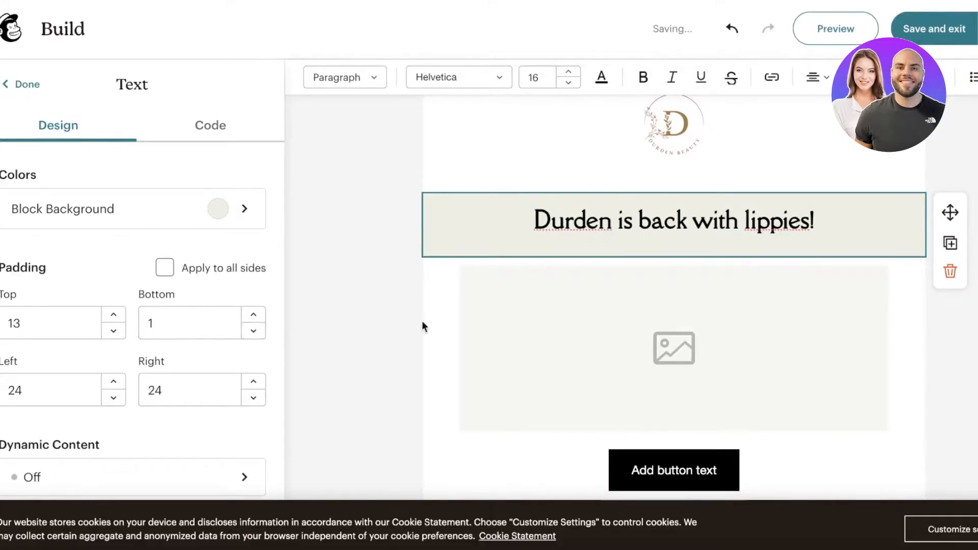
click(423, 327)
scroll(674, 280, down, 2)
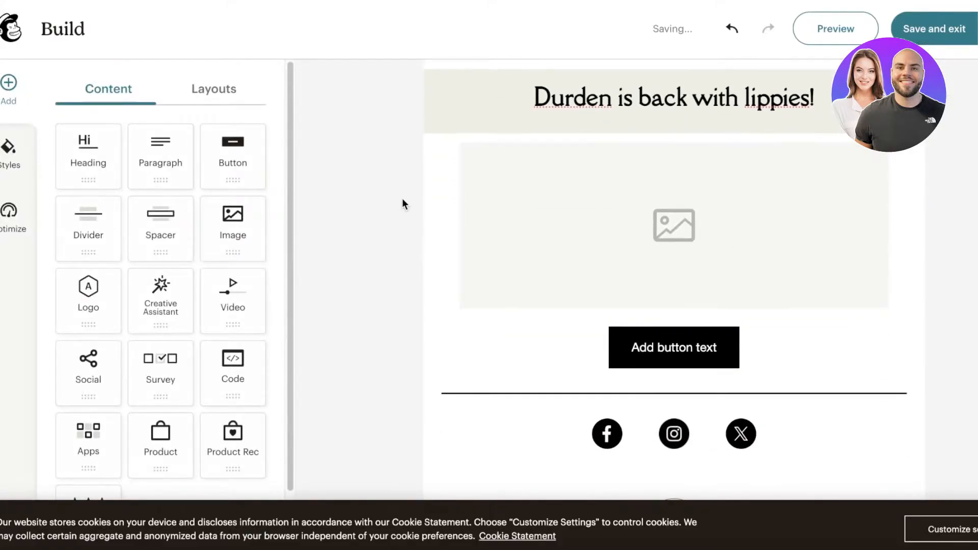
click(609, 212)
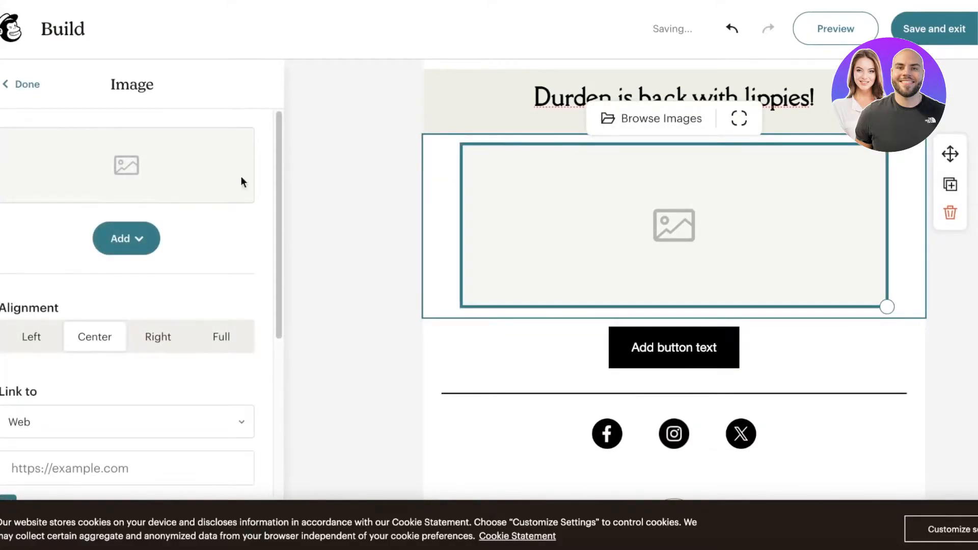
click(23, 84)
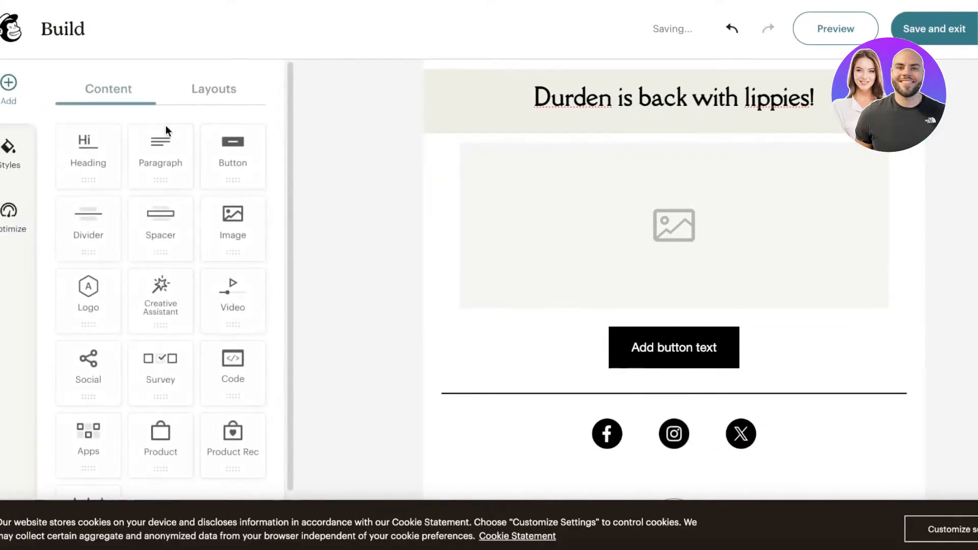
click(569, 200)
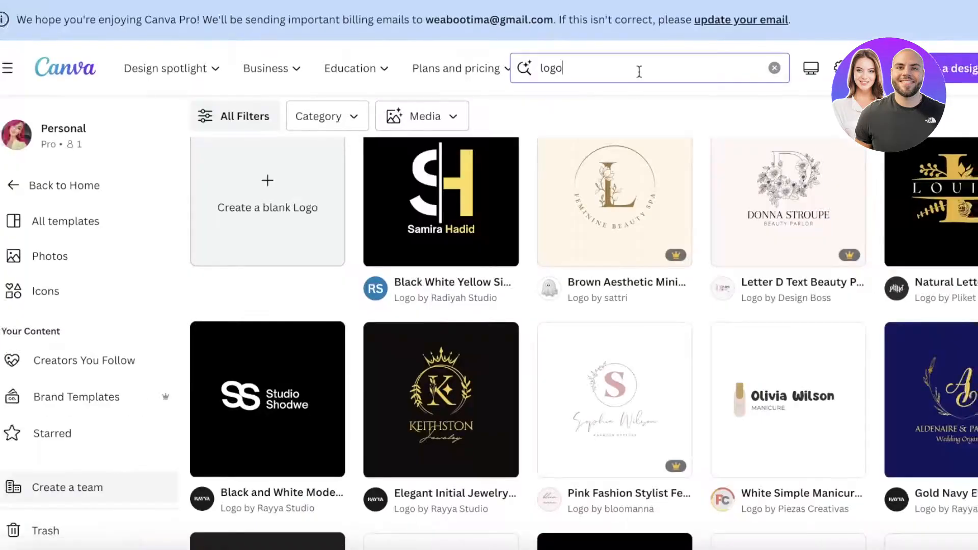
- Switch to Canva, go to its home page and search for "email body templates"
click(637, 70)
click(96, 79)
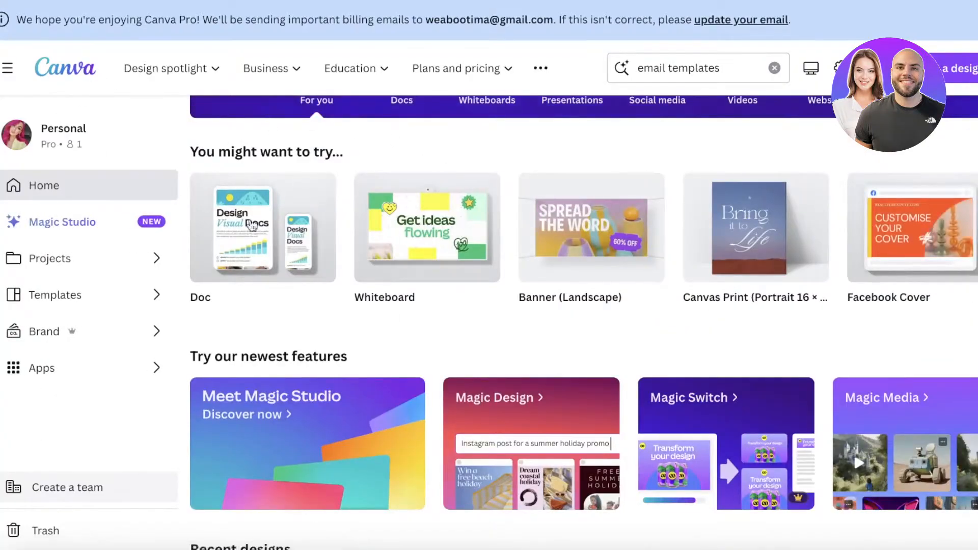
scroll(651, 202, down, 2)
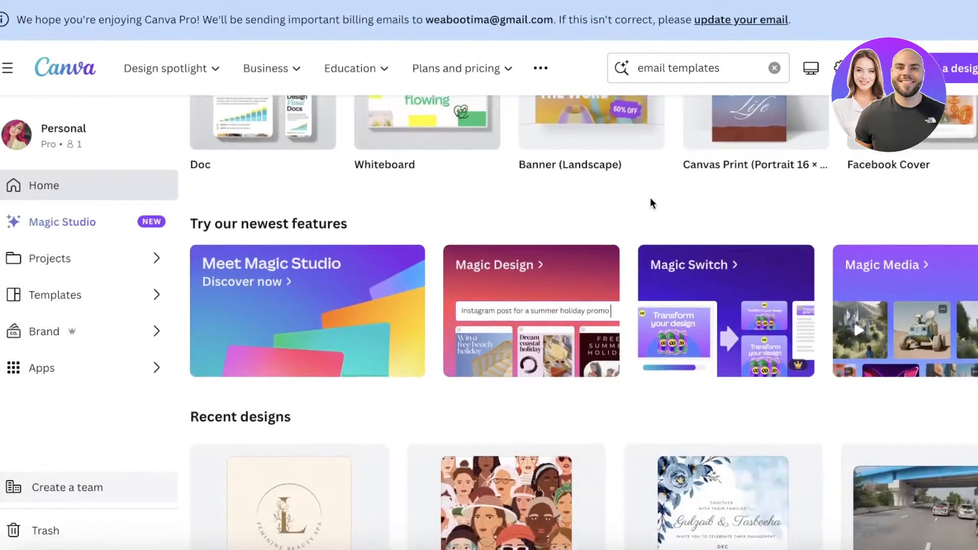
scroll(651, 203, up, 1)
click(657, 68)
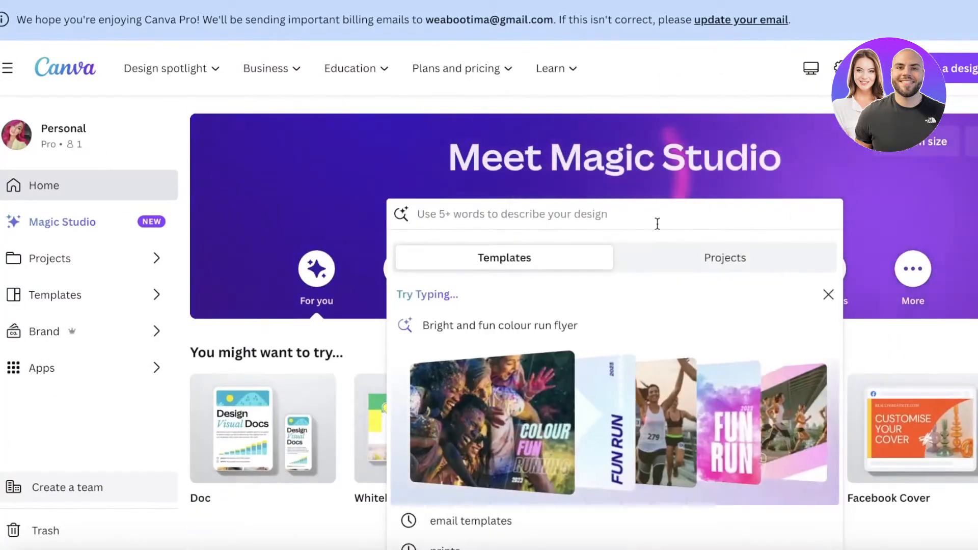
text(email)
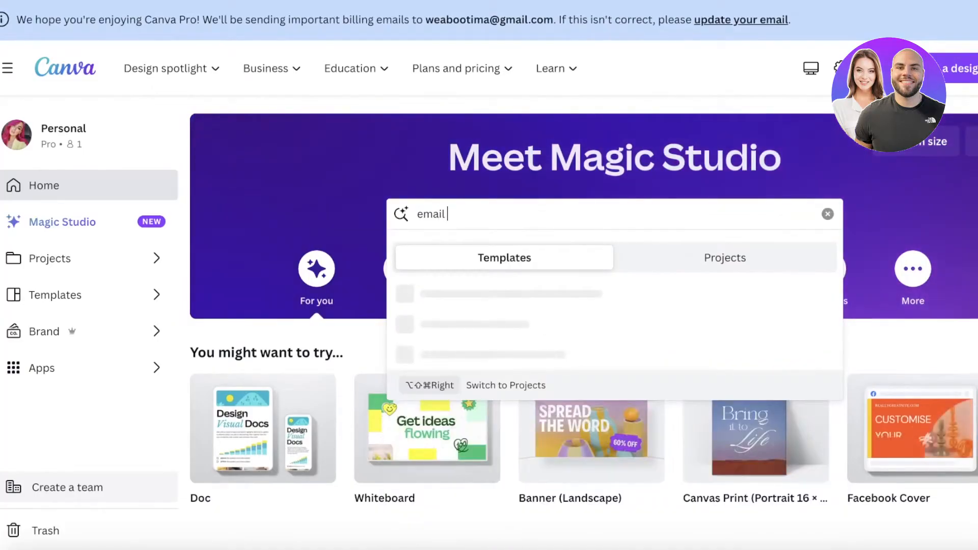
text( body r)
text(emplates)
key(Return)
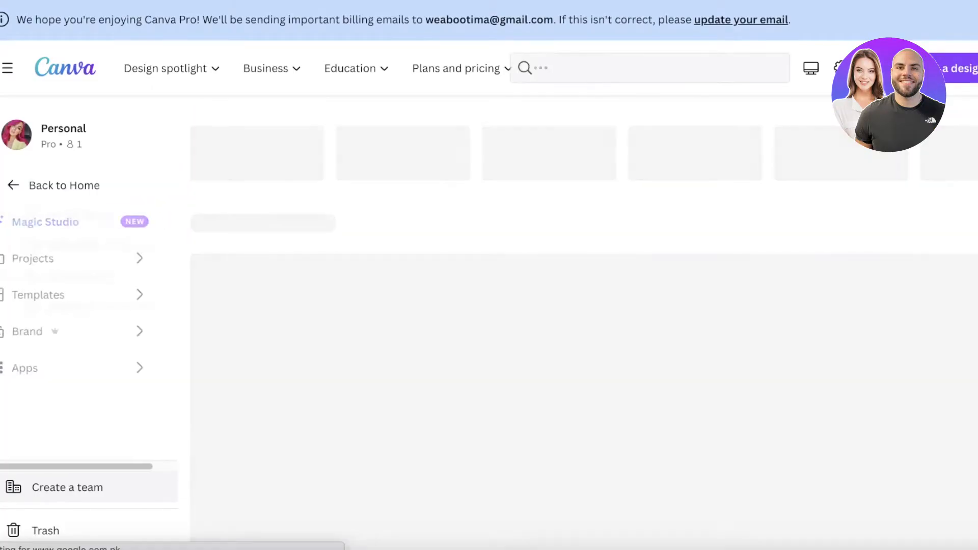
- Browse the email body templates and open the Body Shampoo Promo Instagram Post template for customizing
scroll(562, 129, down, 2)
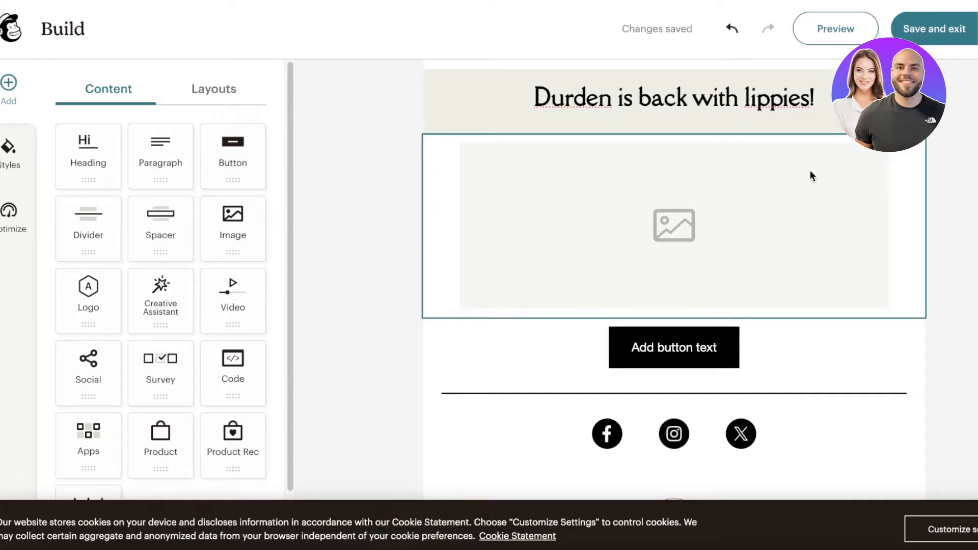
scroll(812, 175, up, 3)
scroll(725, 369, down, 7)
scroll(732, 455, up, 8)
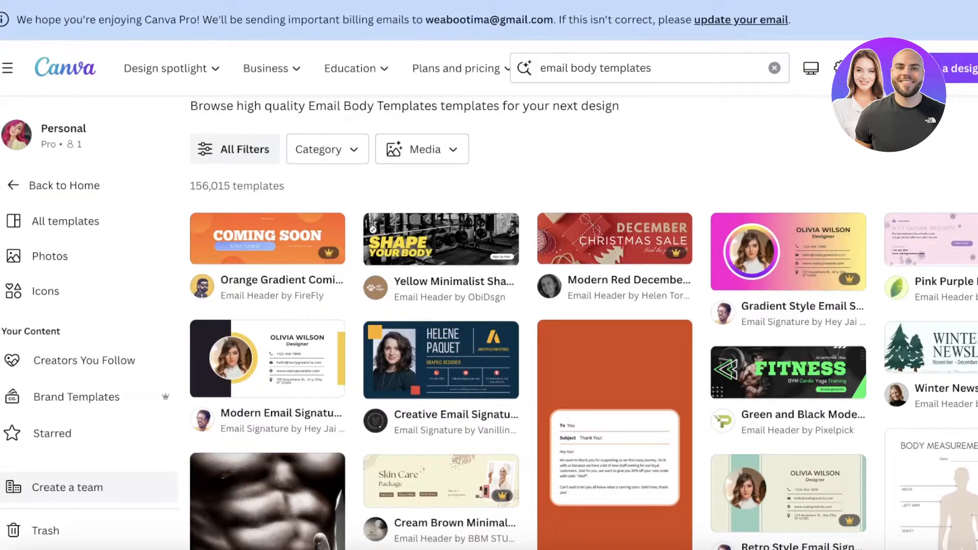
scroll(691, 142, down, 3)
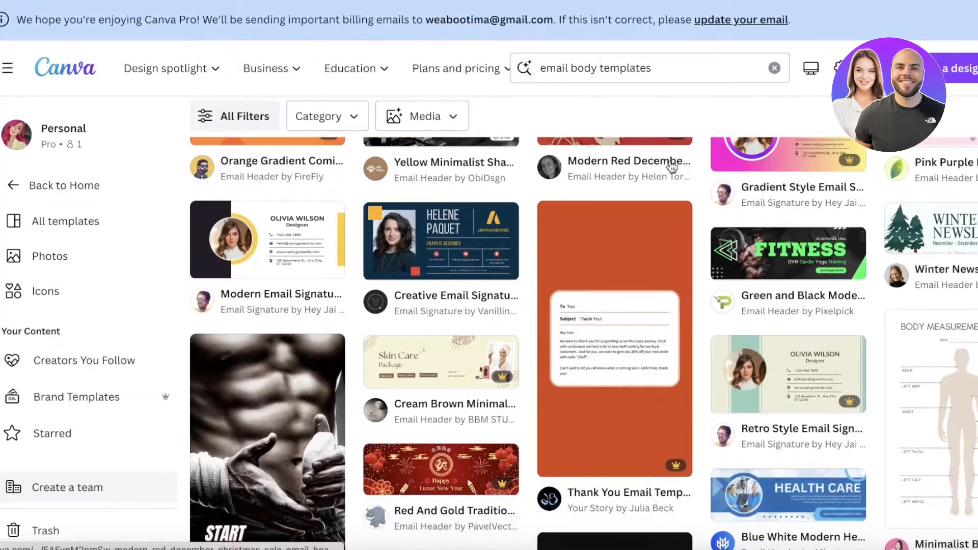
scroll(527, 298, up, 3)
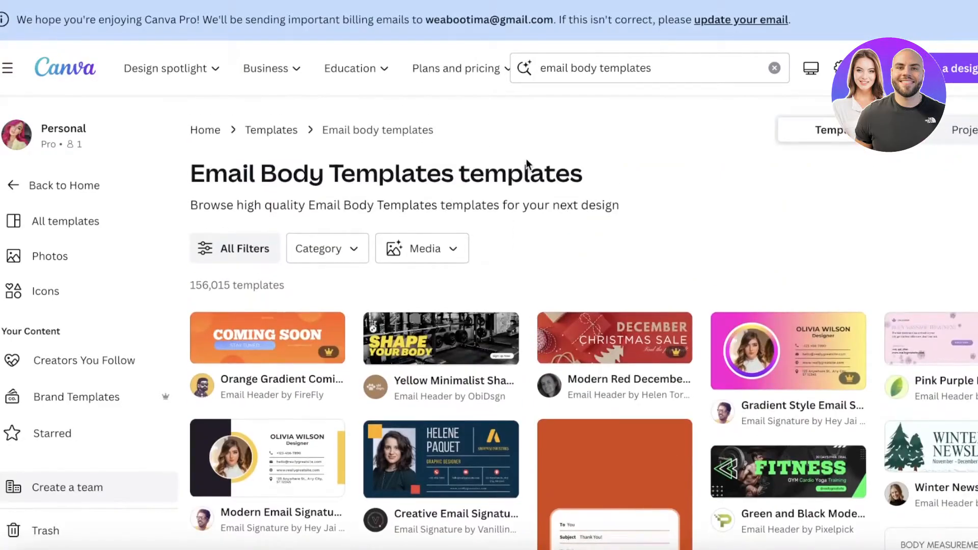
scroll(474, 255, down, 13)
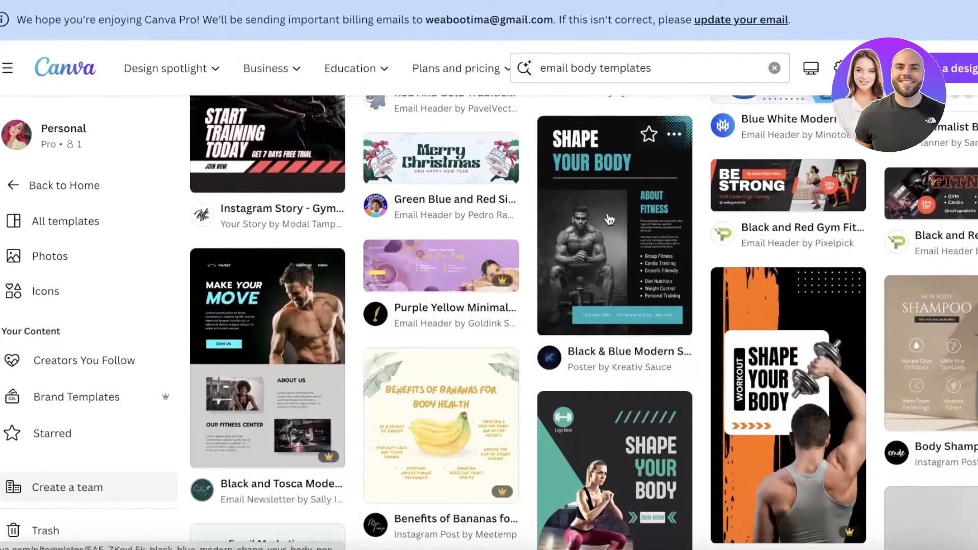
scroll(480, 234, down, 4)
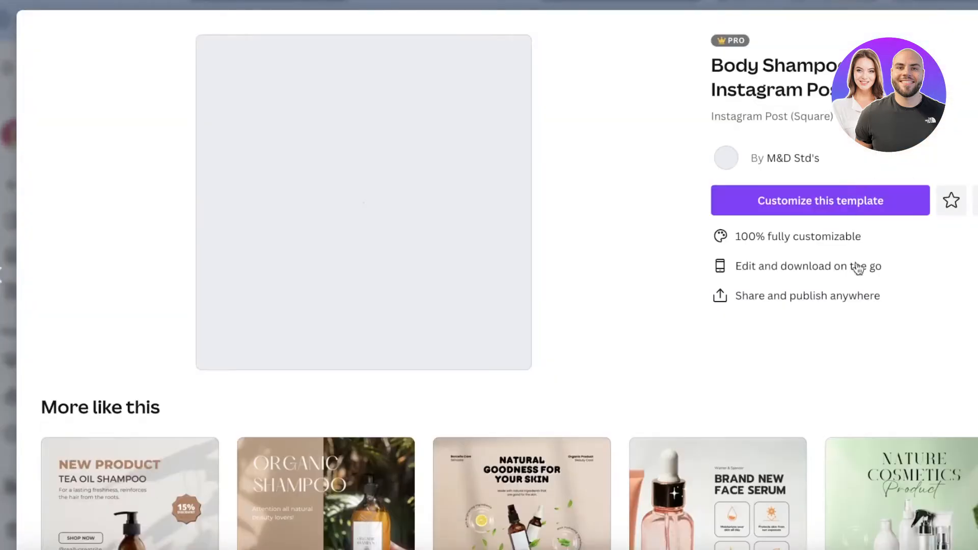
click(816, 202)
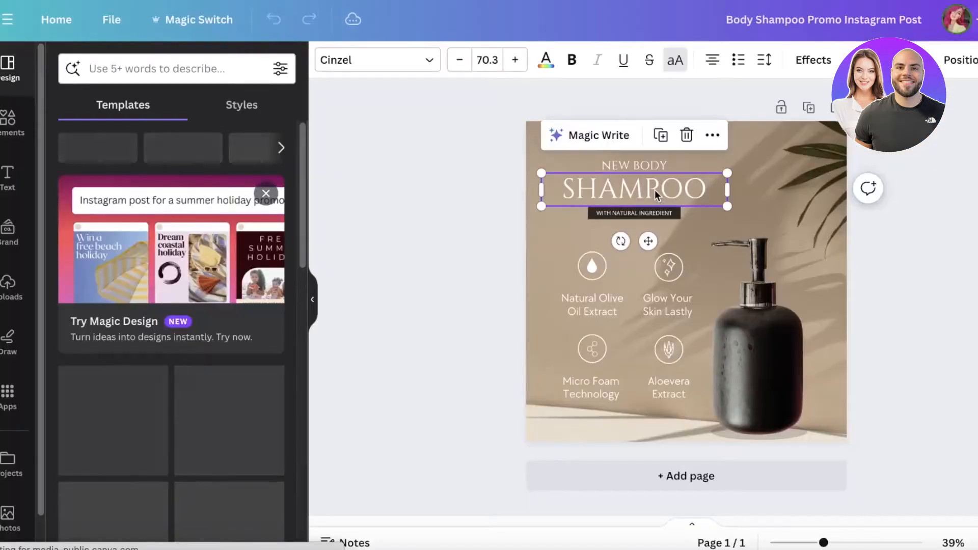
- Change the design's title from "NEW BODY SHAMPOO" to "NEW LIPPIES"
key(ctrl+a)
key(BackSpace)
text(LIP)
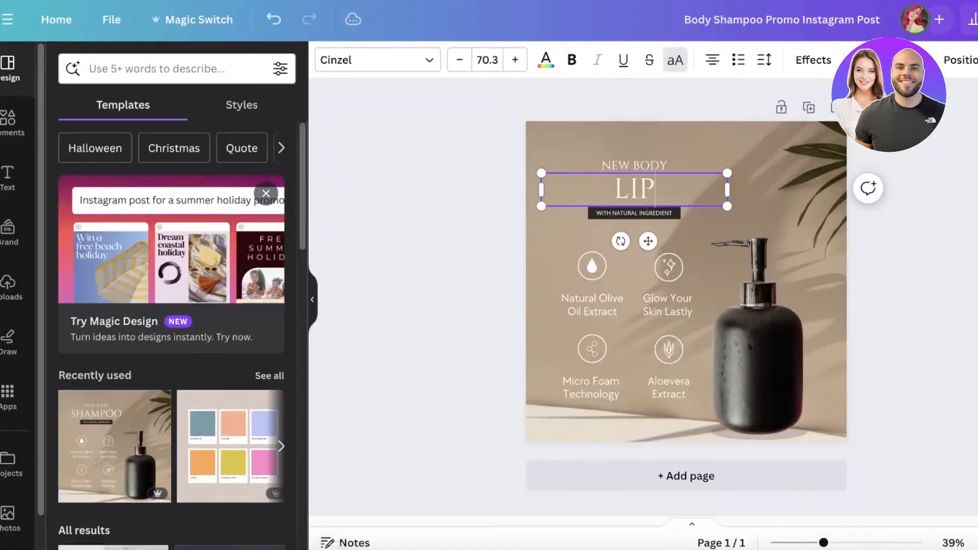
text(PIES)
- Select the black bottle in the design and search the elements for "lipstick", showing only photos
click(774, 387)
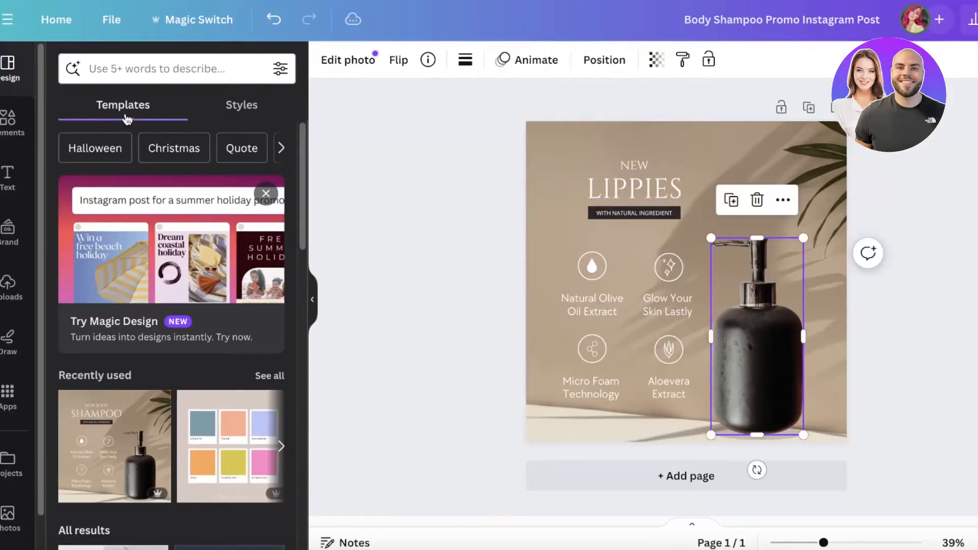
click(7, 119)
text(lip)
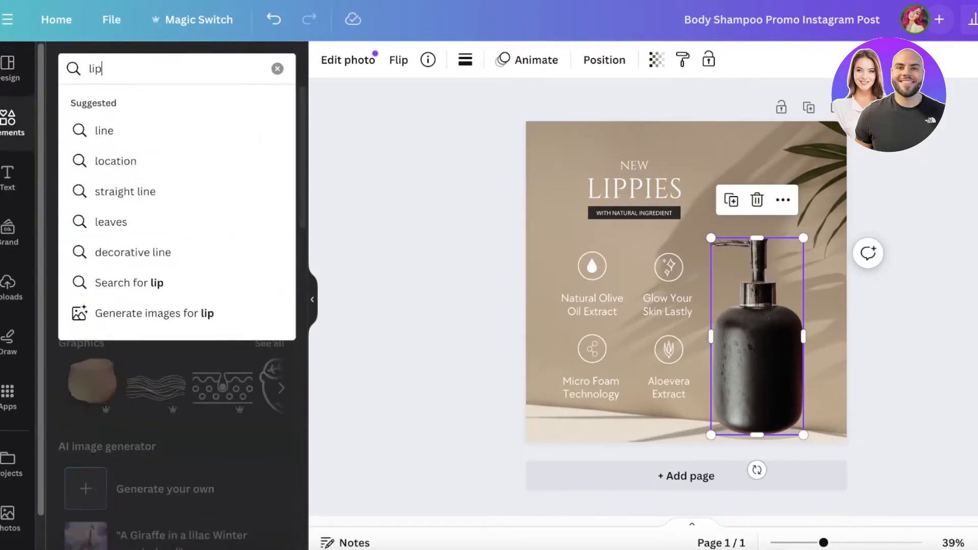
text(stick)
key(Return)
scroll(270, 298, down, 1)
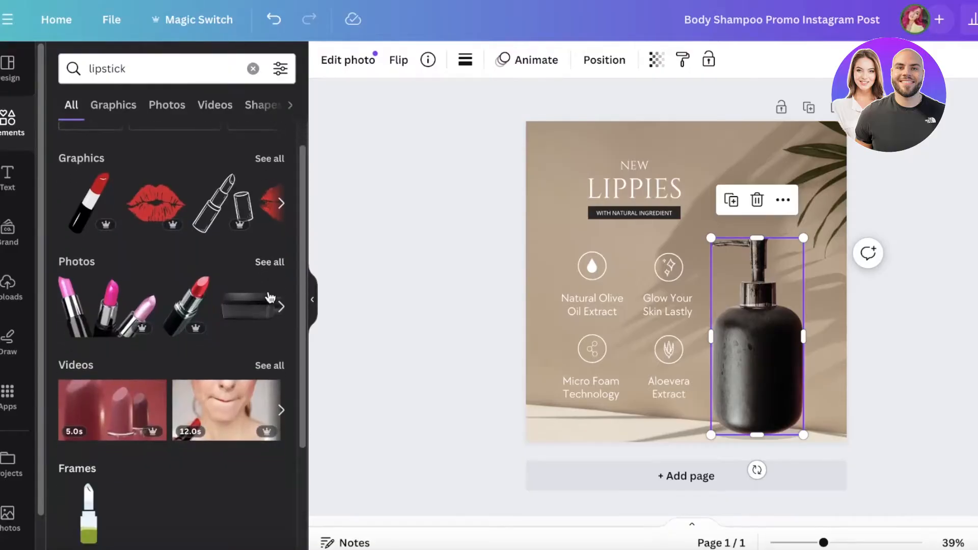
click(280, 265)
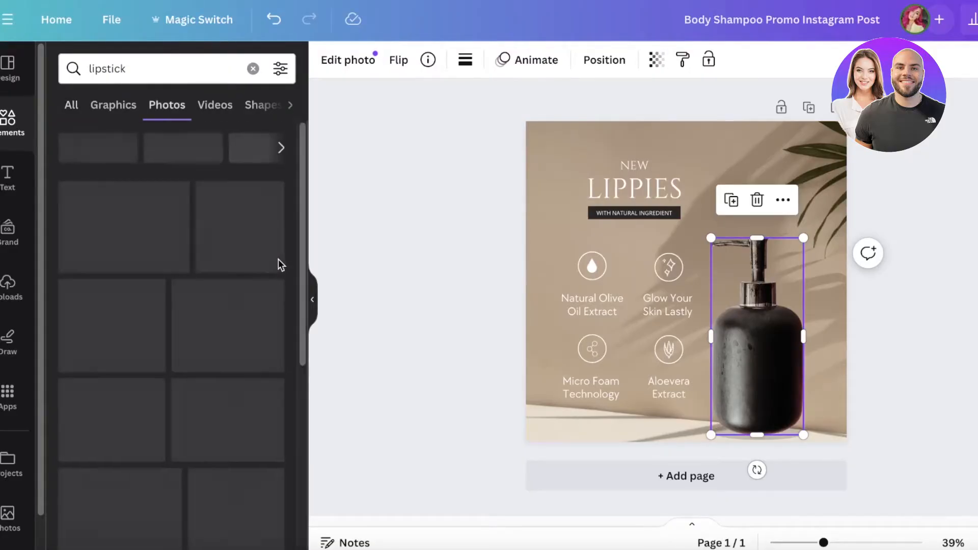
- Replace the bottle with the upright red lipstick photo with the black and silver case, placed beside the feature icons
scroll(229, 300, down, 4)
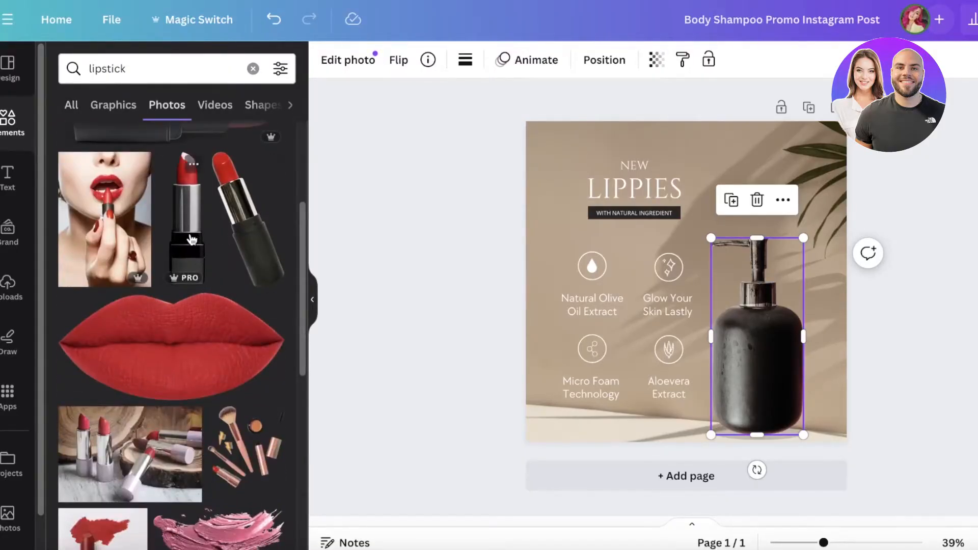
drag(192, 240, 774, 348)
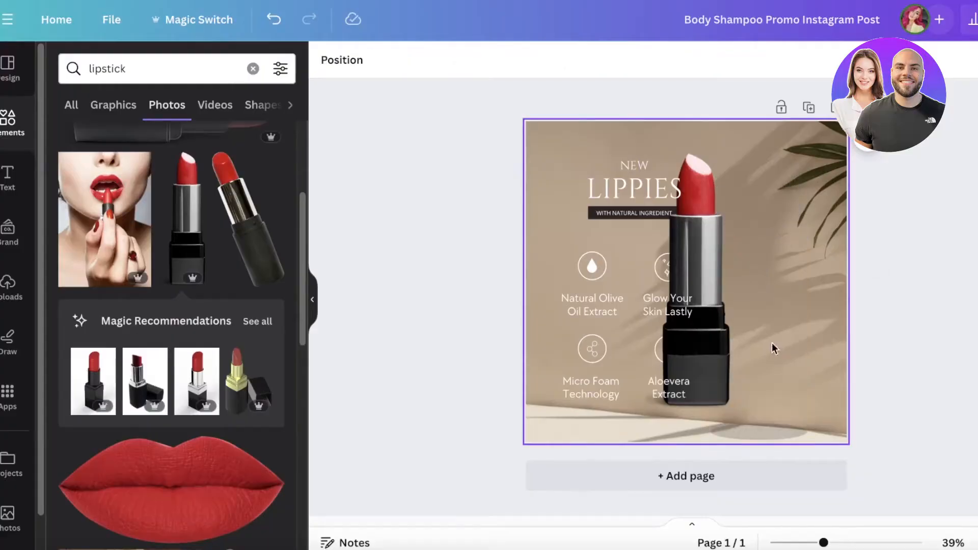
drag(689, 258, 747, 271)
click(868, 176)
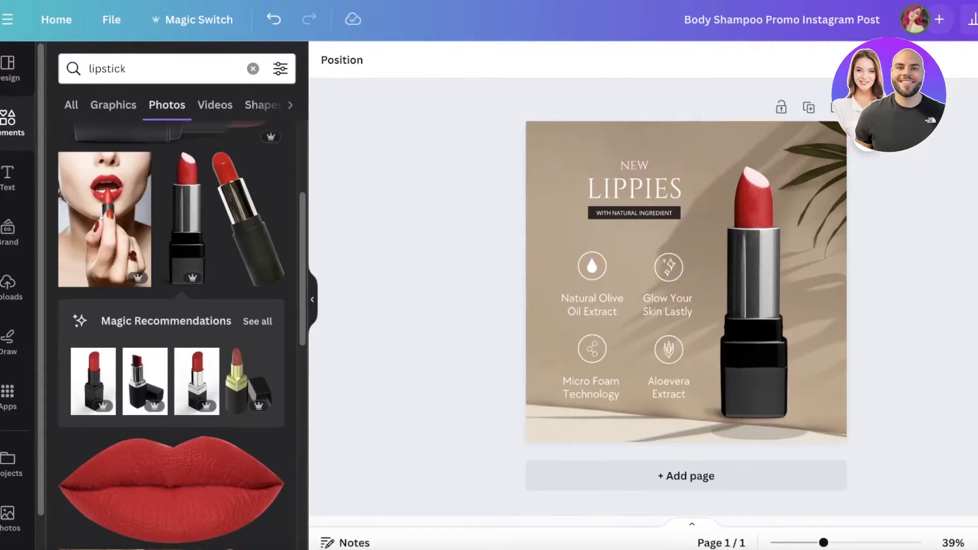
- Download the lippies design as a PNG at 1,080 × 1,080 px
click(976, 20)
click(838, 402)
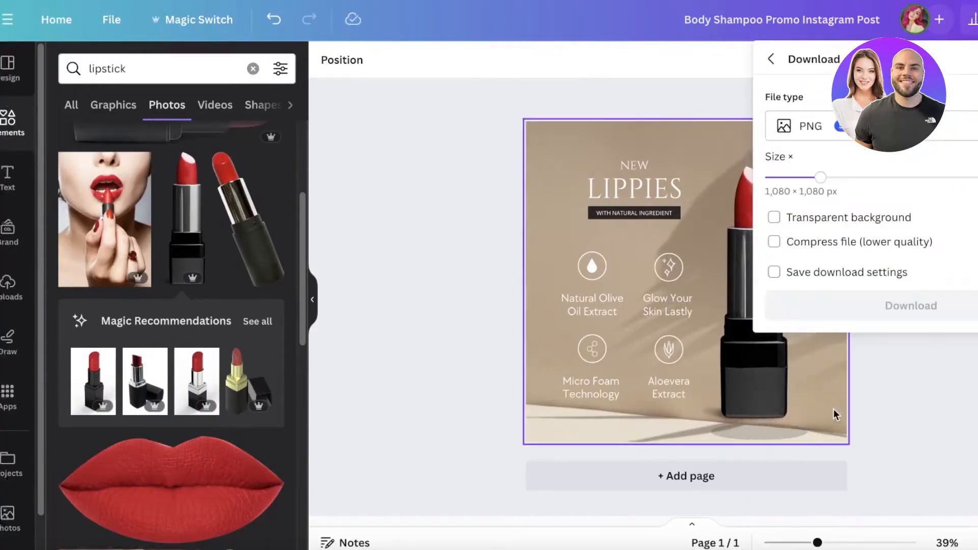
click(839, 317)
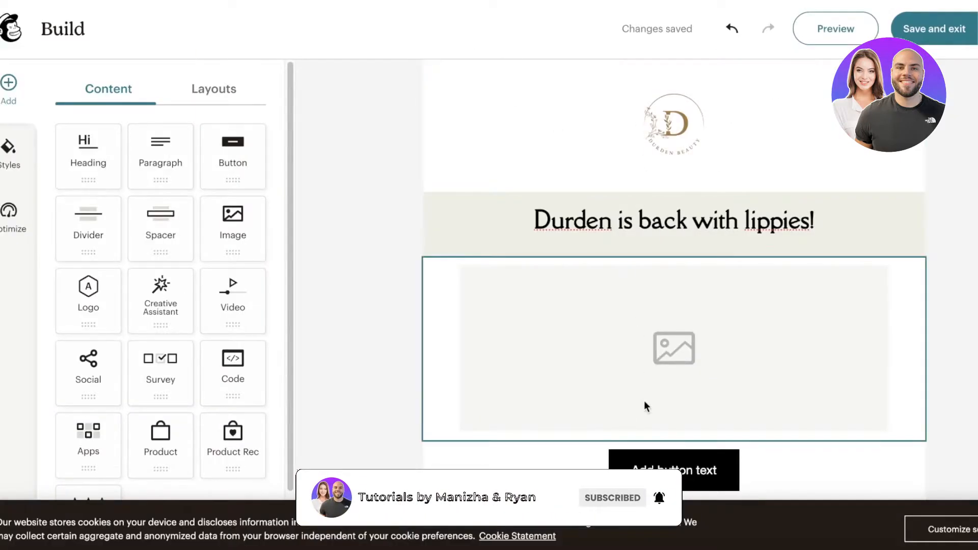
- Switch back to Mailchimp and upload "Body Shampoo Promo Instagram Post.png" from Downloads into the email's empty image block
click(649, 349)
click(118, 240)
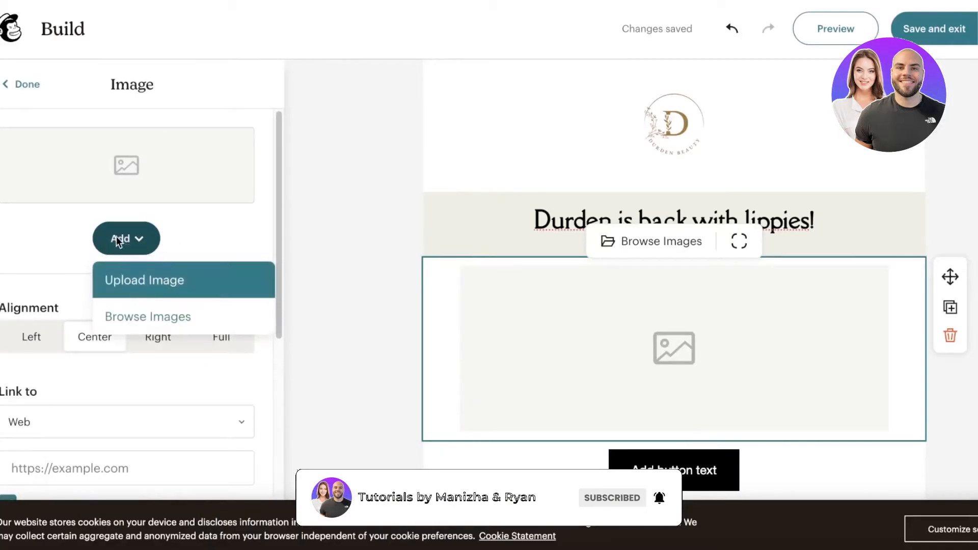
click(131, 280)
click(417, 134)
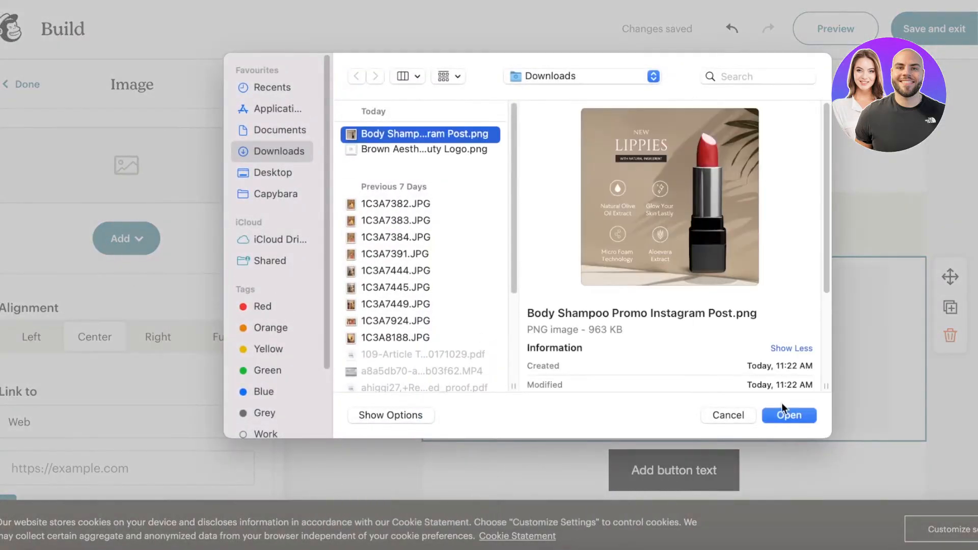
click(784, 414)
scroll(653, 250, down, 2)
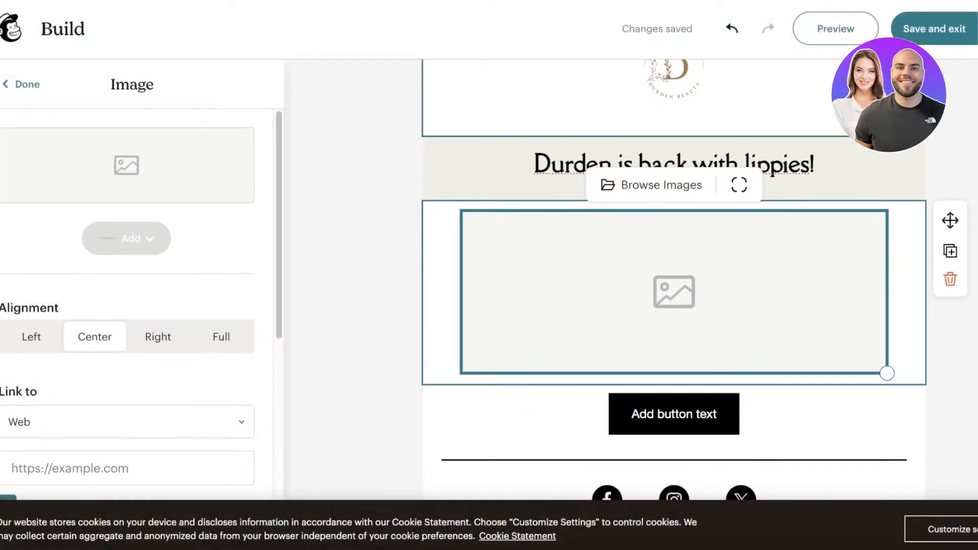
scroll(481, 234, down, 5)
scroll(731, 188, up, 1)
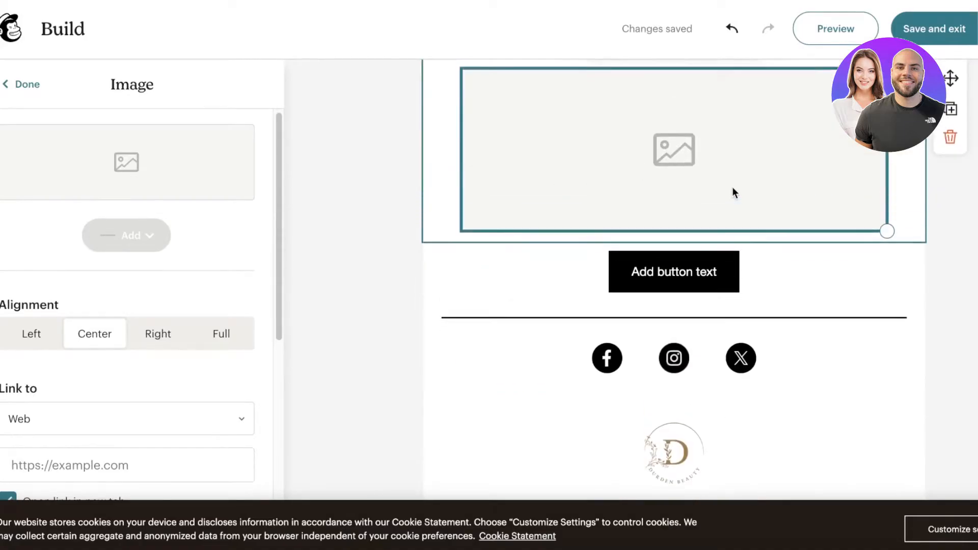
- Open the Durden Newsletters subscribe page in a new browser tab, copy its web address and return to the email
scroll(109, 458, down, 3)
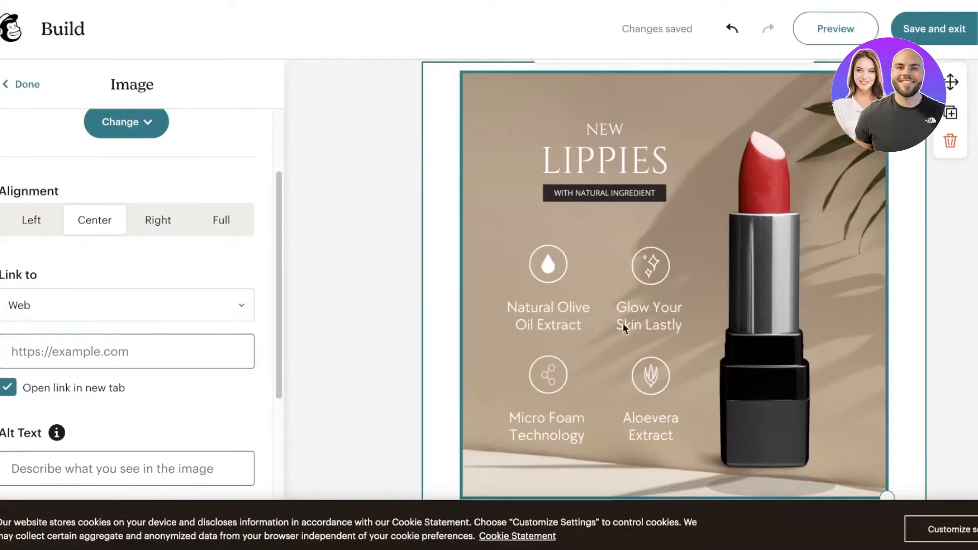
scroll(361, 331, up, 3)
scroll(361, 331, down, 1)
scroll(97, 338, down, 3)
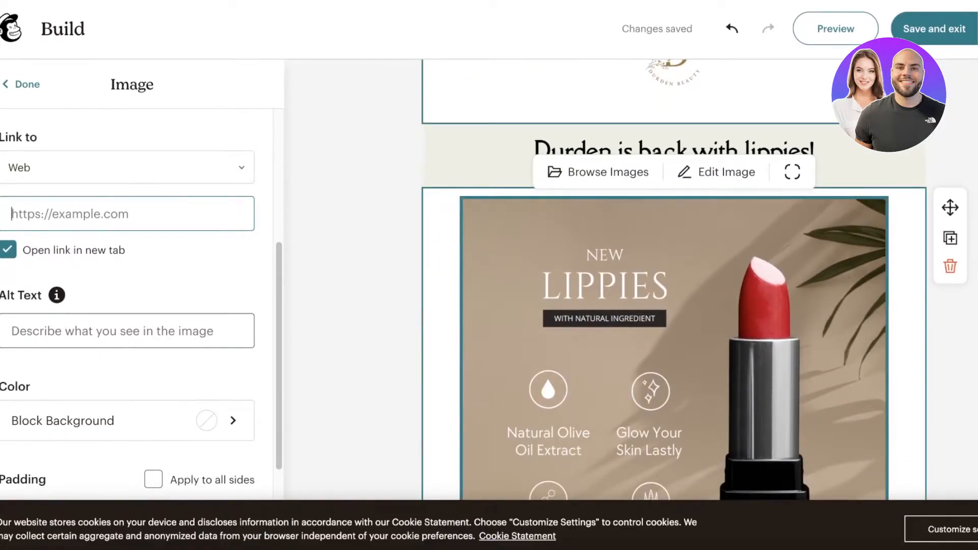
key(ctrl+t)
text(durd)
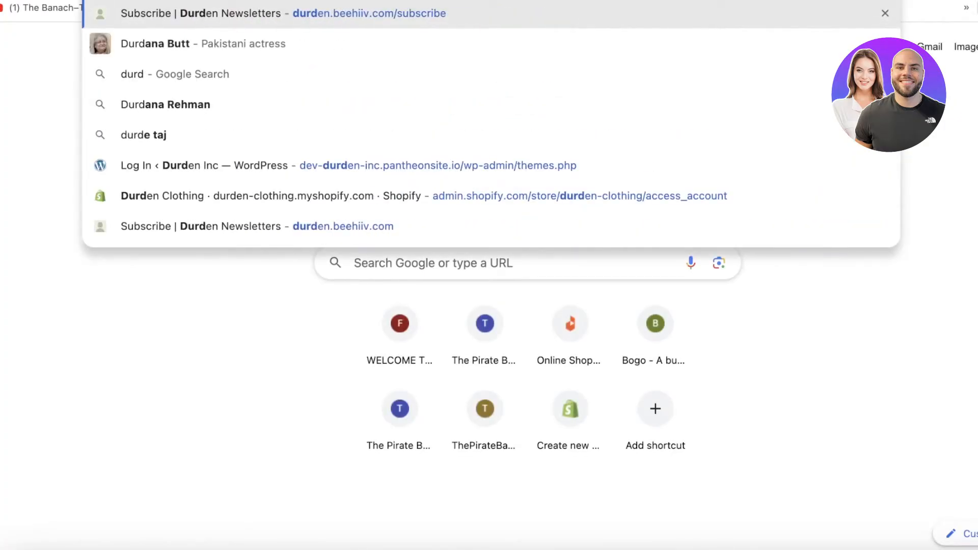
key(Return)
right_click(682, 0)
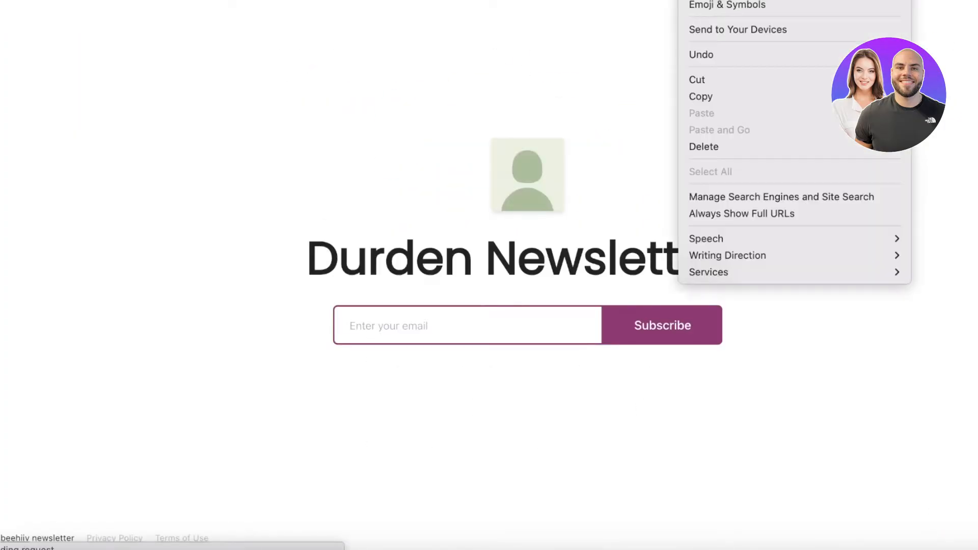
click(689, 95)
key(ctrl+w)
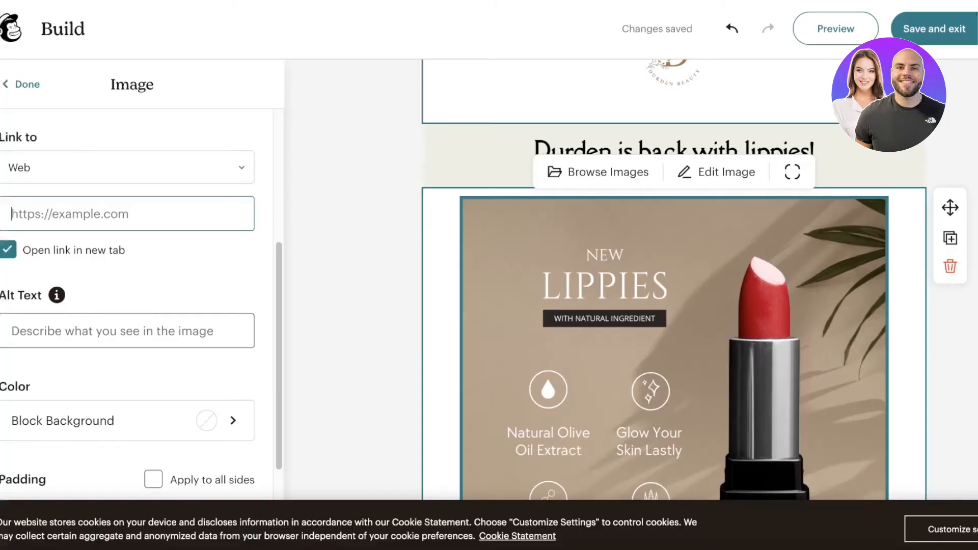
right_click(106, 210)
click(139, 317)
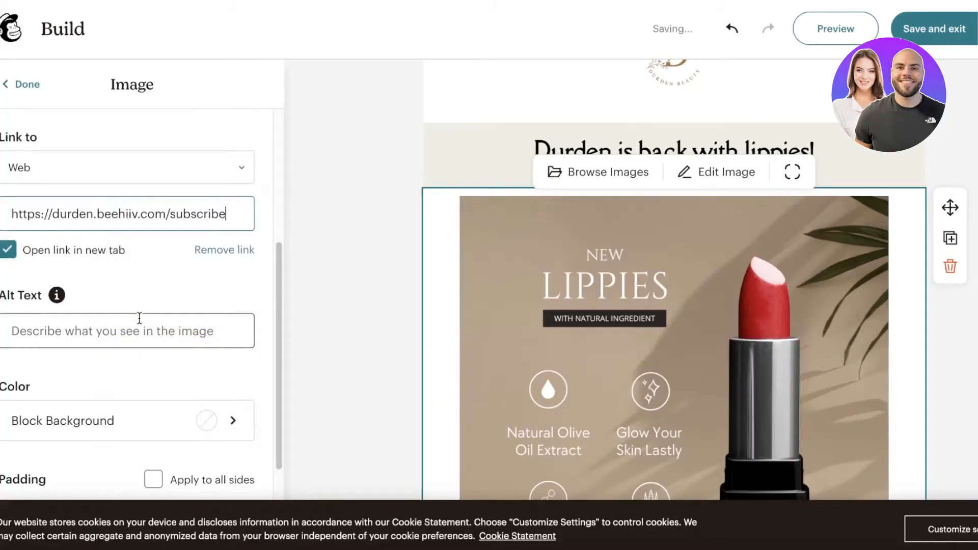
click(139, 320)
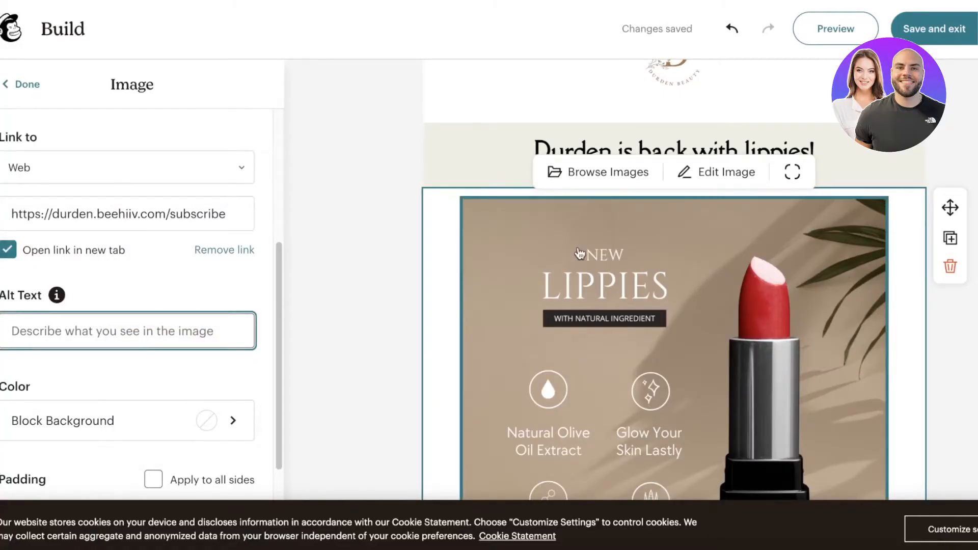
scroll(585, 304, down, 4)
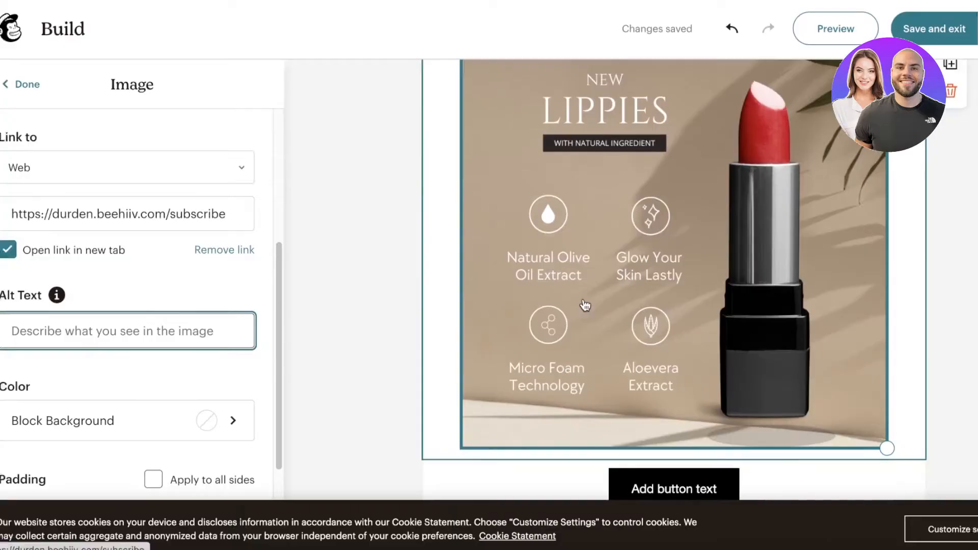
scroll(585, 304, up, 3)
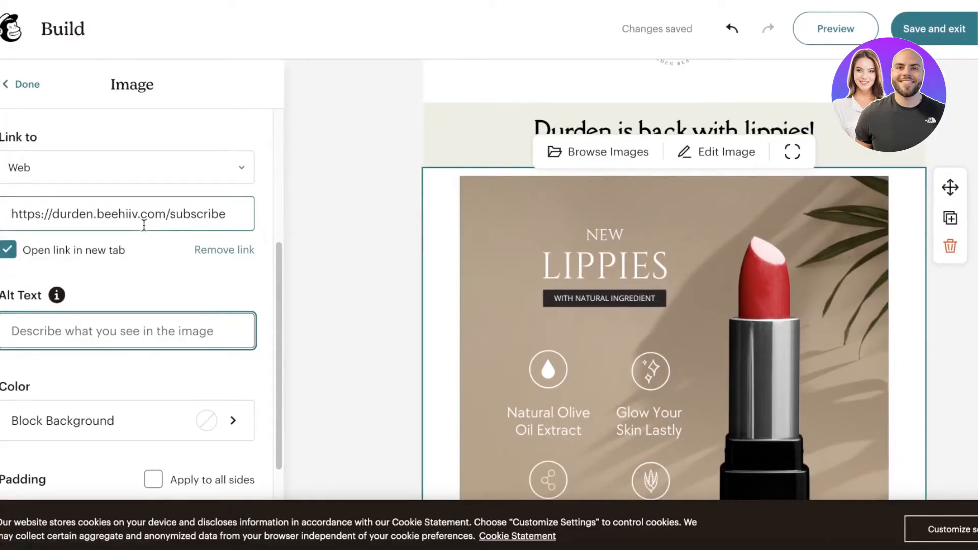
- Give the lippies image block a pale yellow background, starting from the beige #EEEFE4 swatch and trying nearby custom shades
scroll(153, 306, down, 4)
click(90, 258)
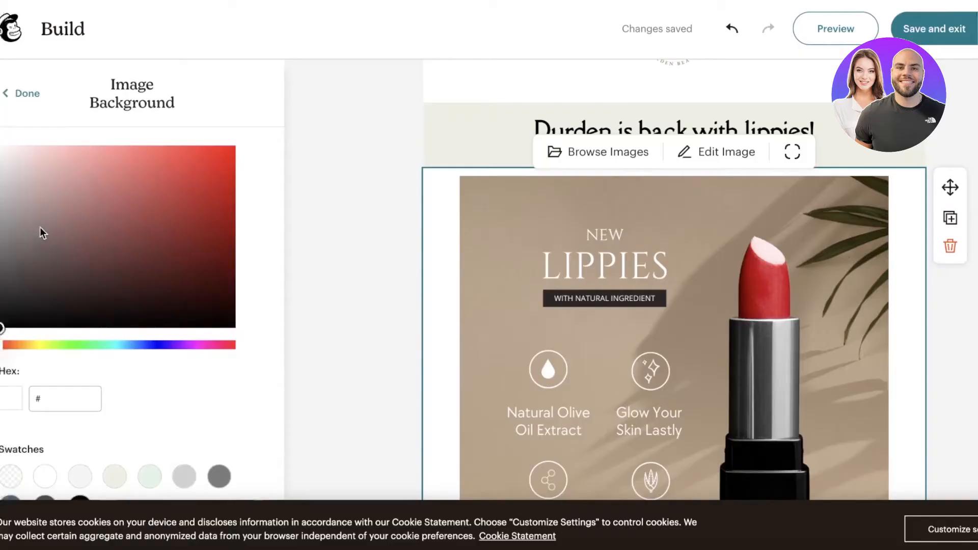
click(110, 474)
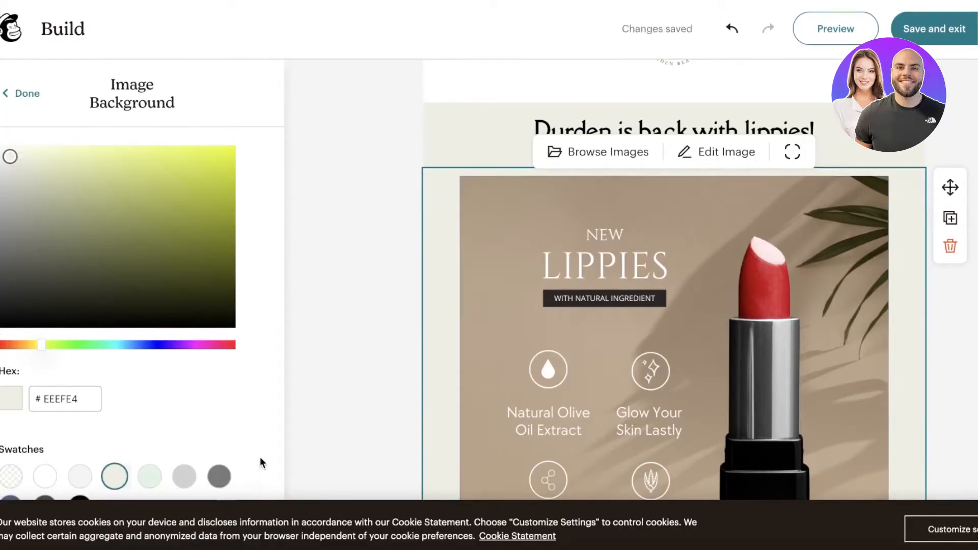
click(9, 152)
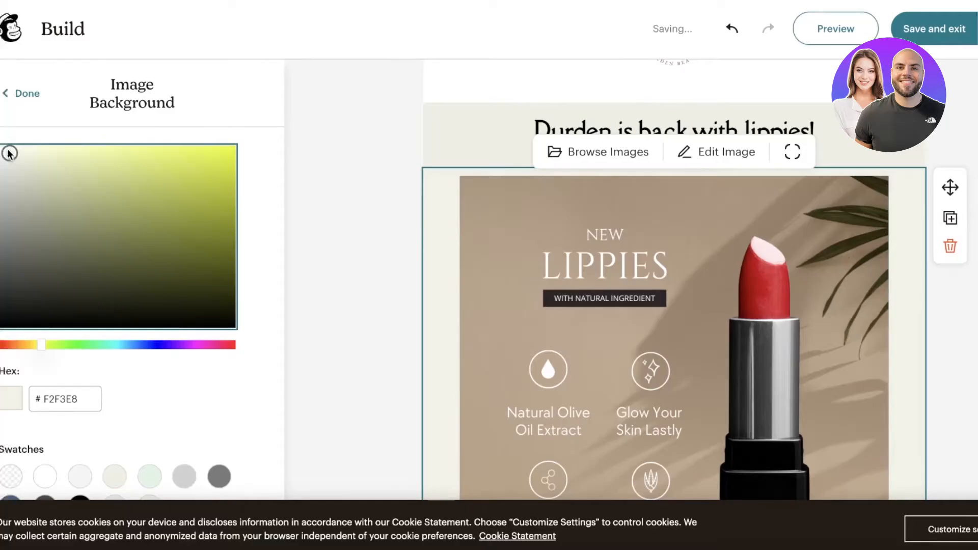
click(7, 145)
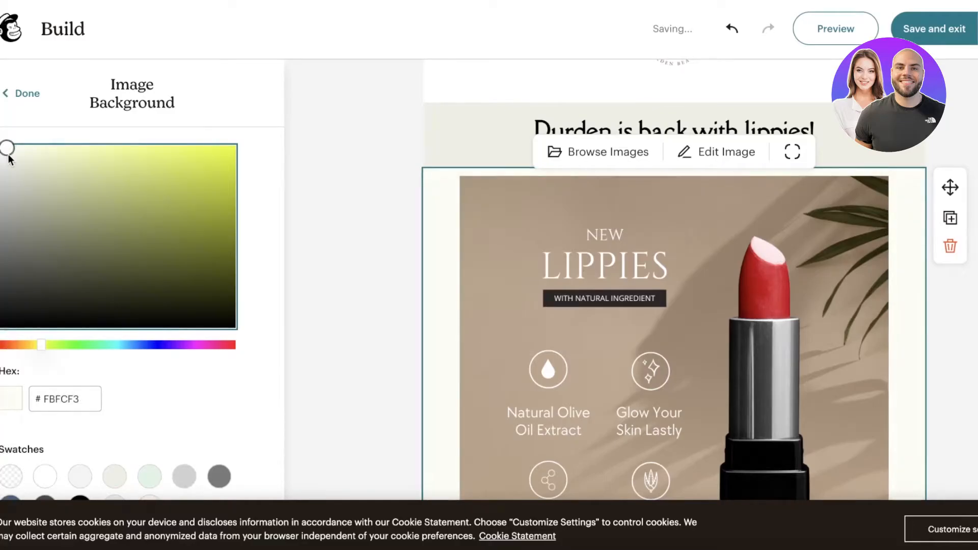
click(8, 154)
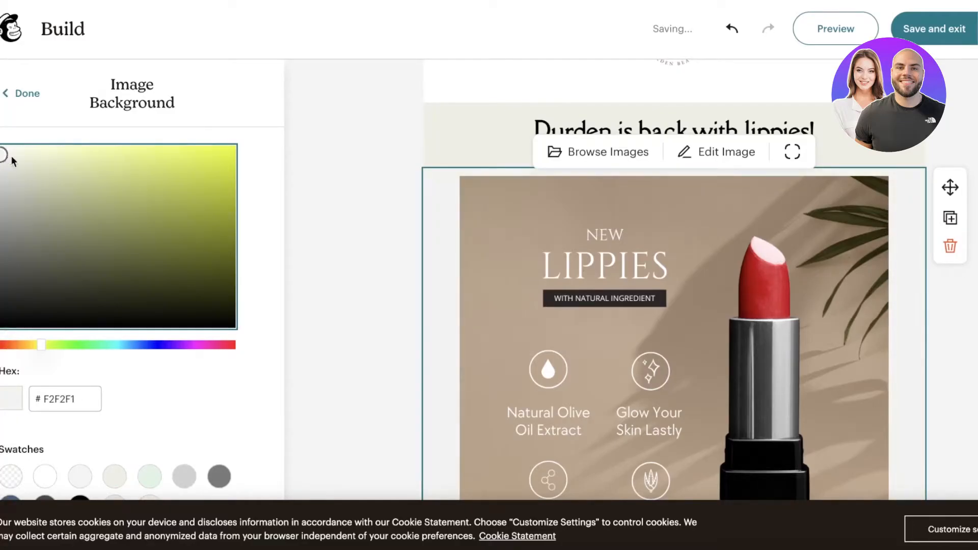
click(3, 162)
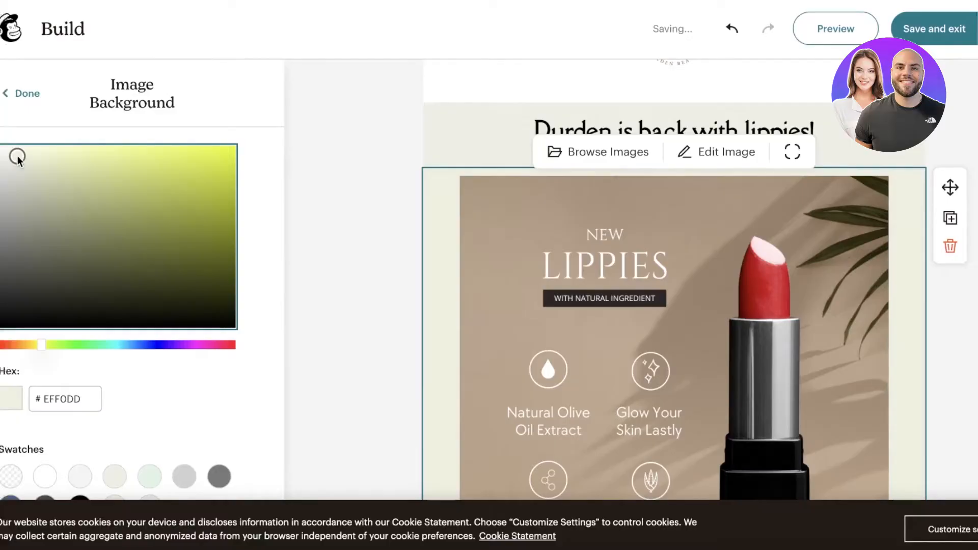
click(19, 152)
click(312, 255)
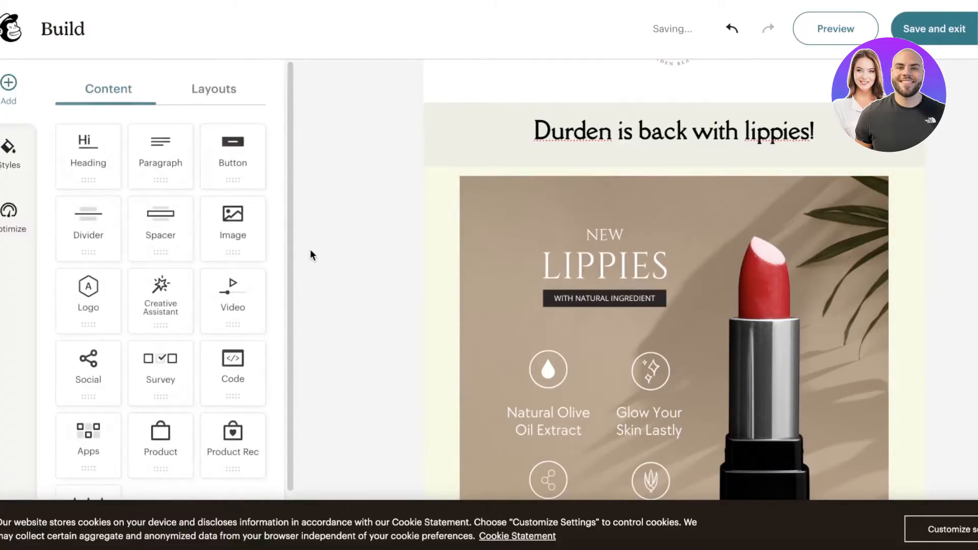
scroll(312, 255, down, 5)
scroll(578, 378, down, 3)
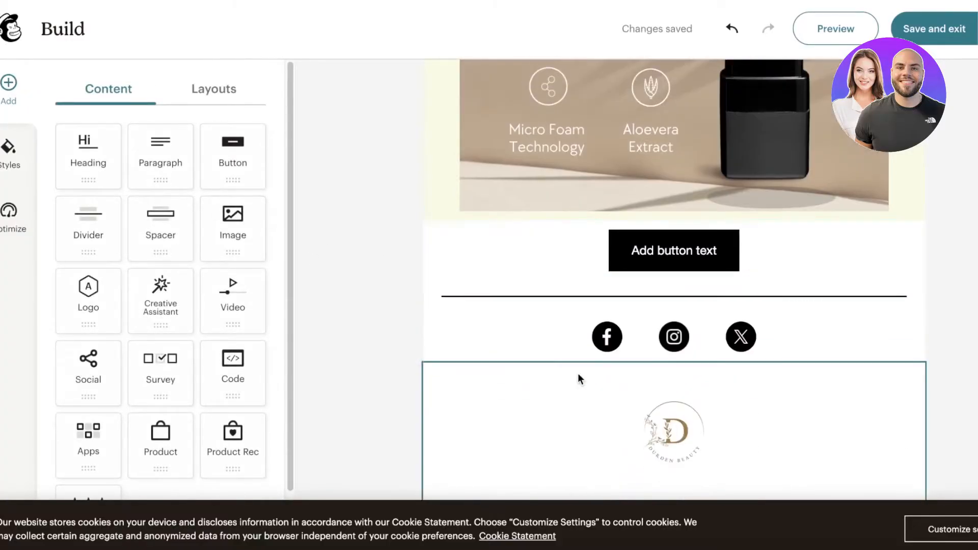
click(662, 251)
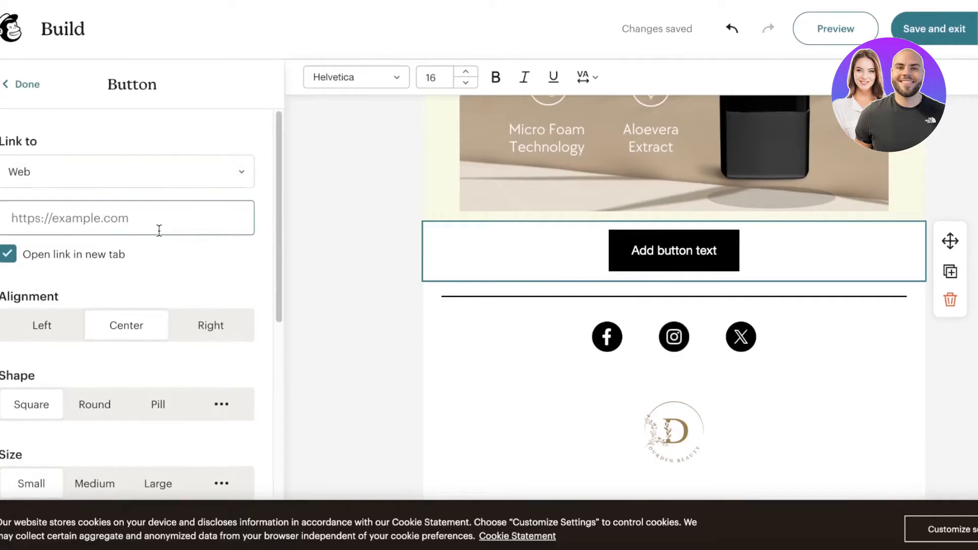
right_click(137, 215)
click(178, 329)
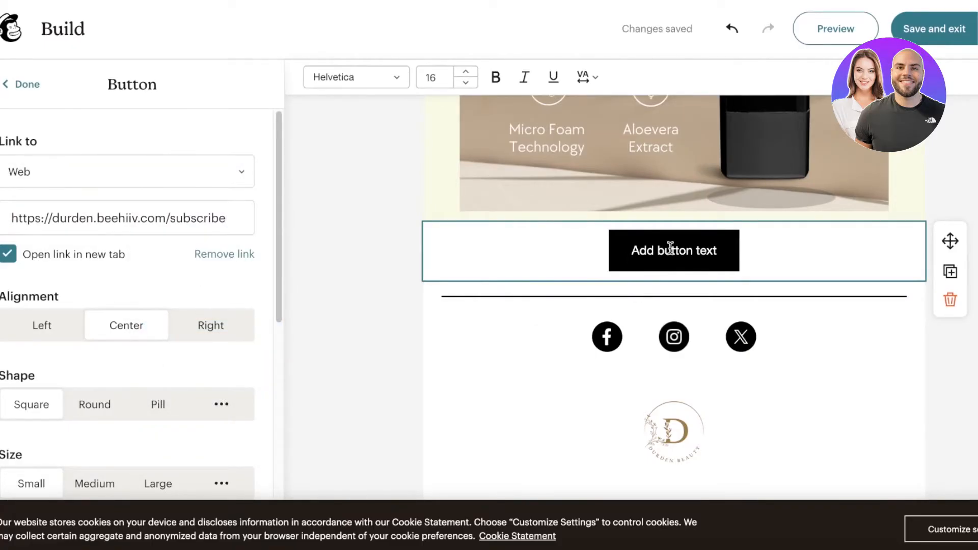
scroll(123, 275, down, 5)
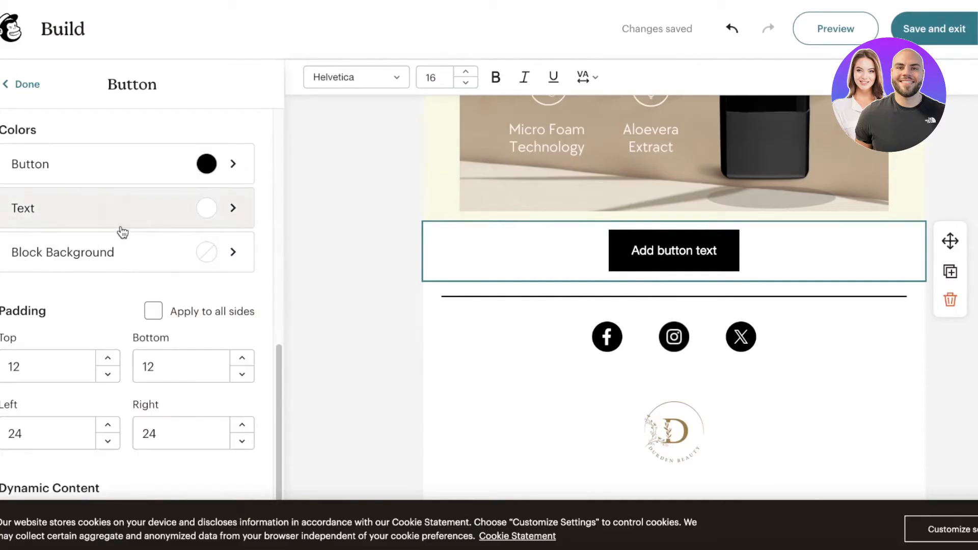
click(154, 171)
click(9, 91)
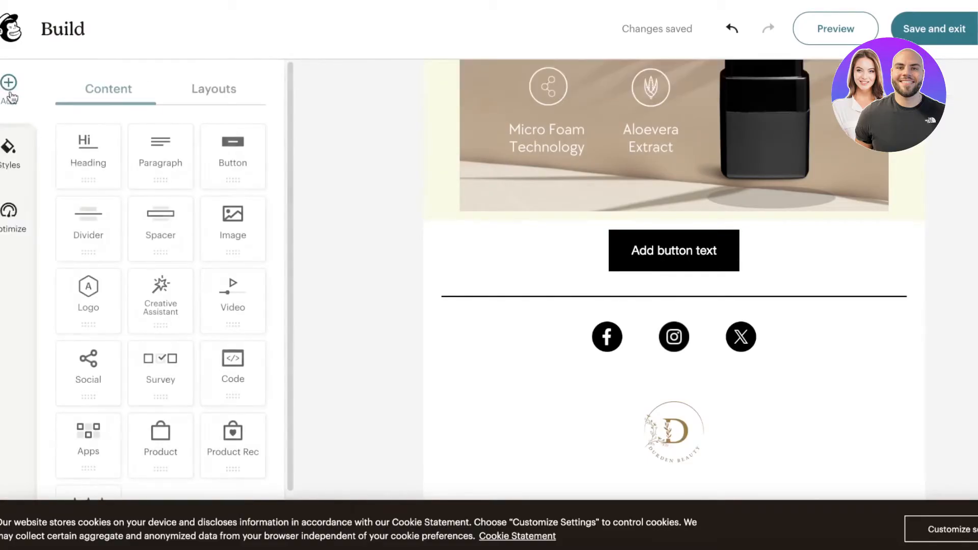
- Replace the black button's placeholder text with "SHOP NOW"
click(662, 251)
double_click(663, 252)
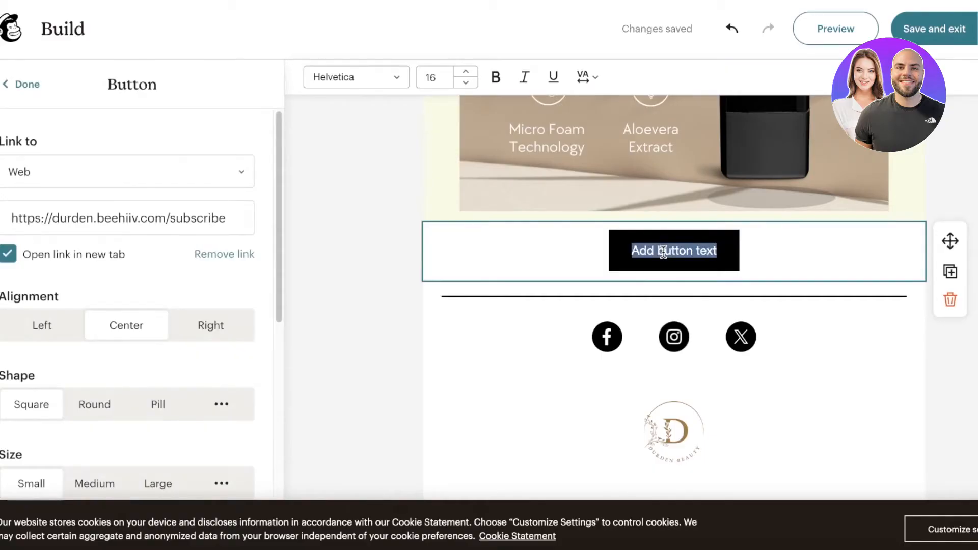
text(A)
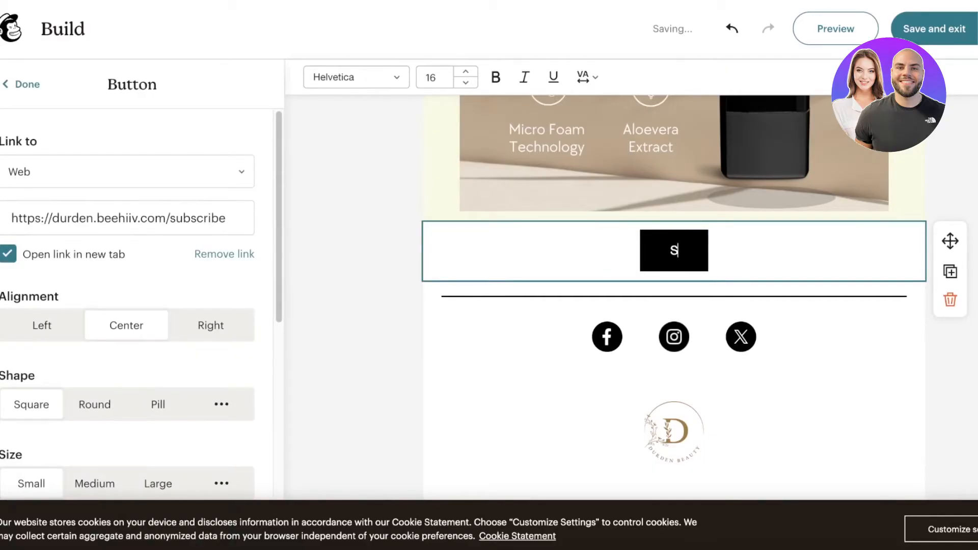
text(HOP NOW)
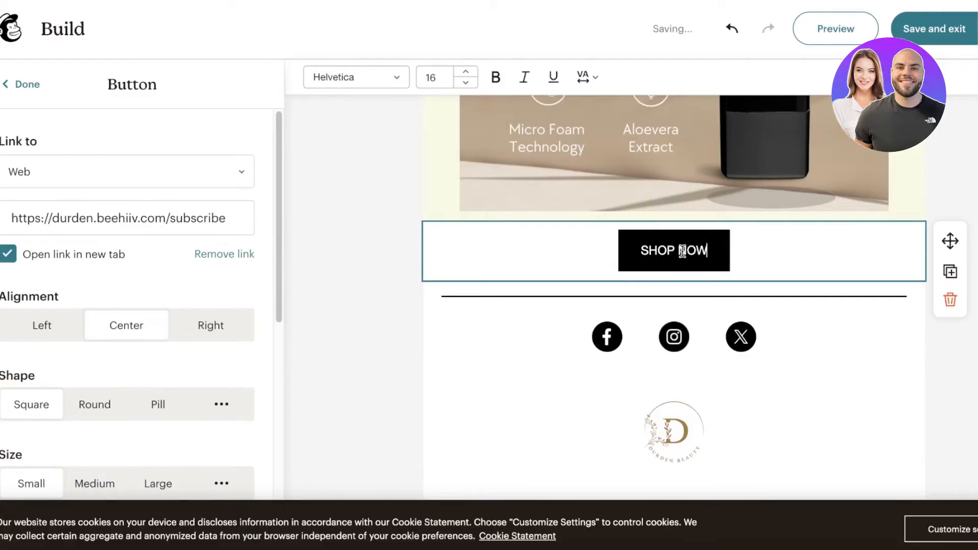
- Make the SHOP NOW button text bold and change its font to a serif typeface
click(499, 80)
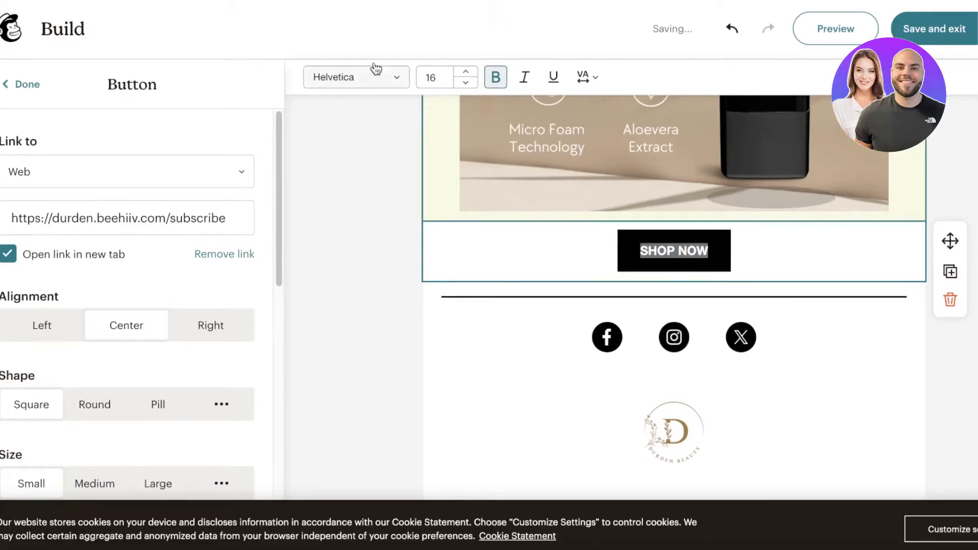
click(359, 76)
scroll(356, 239, down, 3)
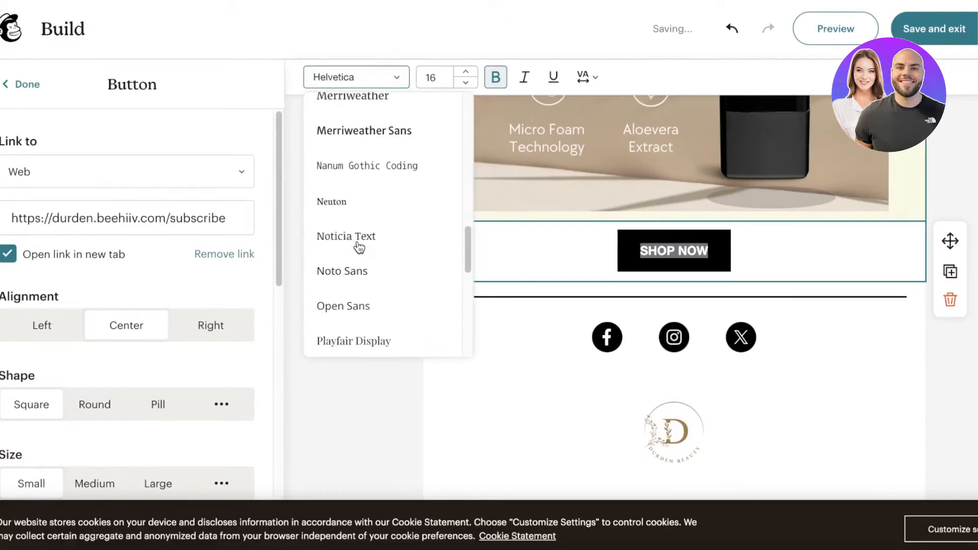
click(346, 203)
click(331, 281)
scroll(672, 280, down, 3)
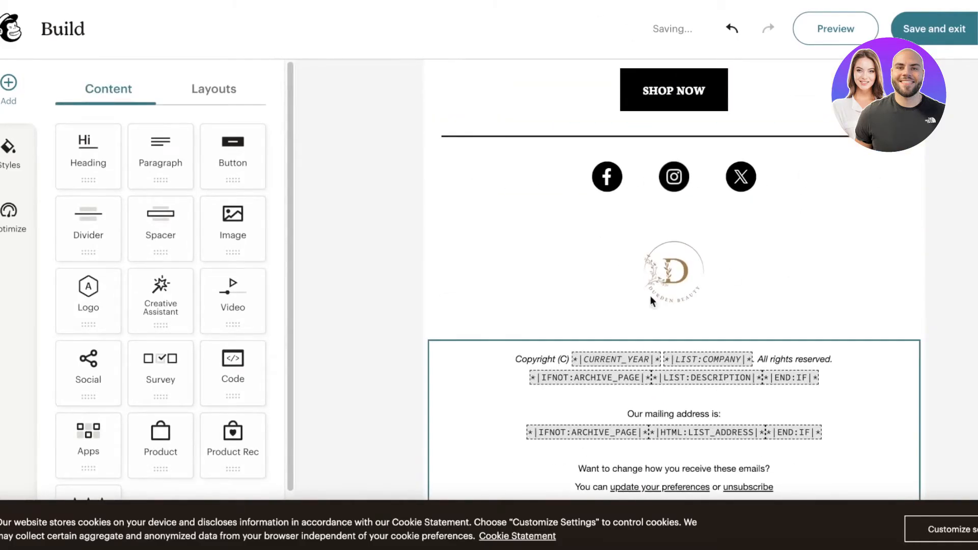
- Switch to Canva, search the templates for "email social media" and look through the designs
click(863, 373)
click(943, 290)
click(712, 161)
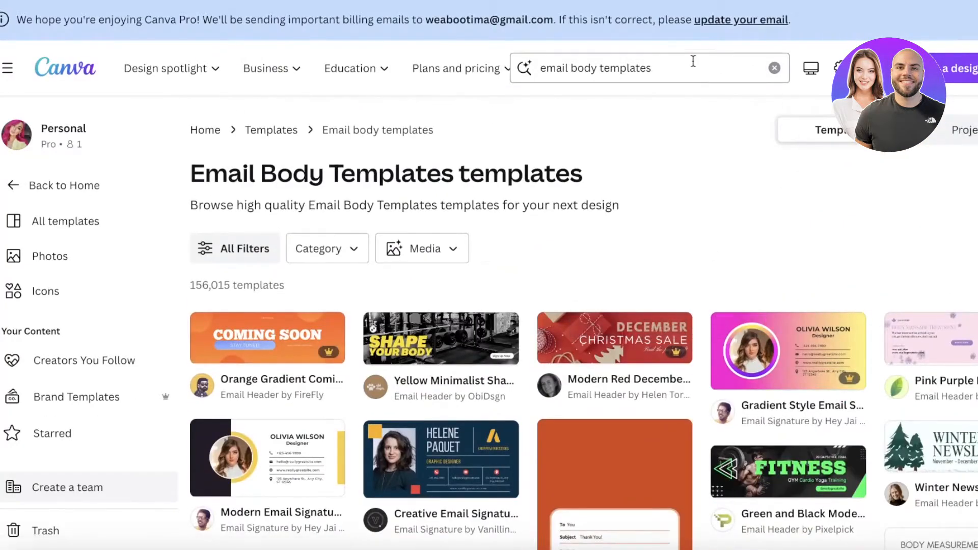
double_click(671, 62)
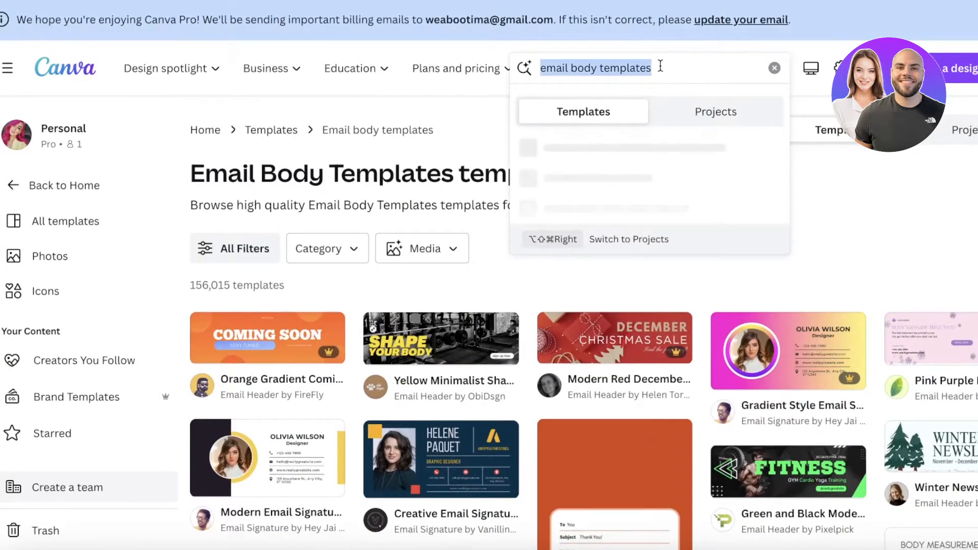
text(email)
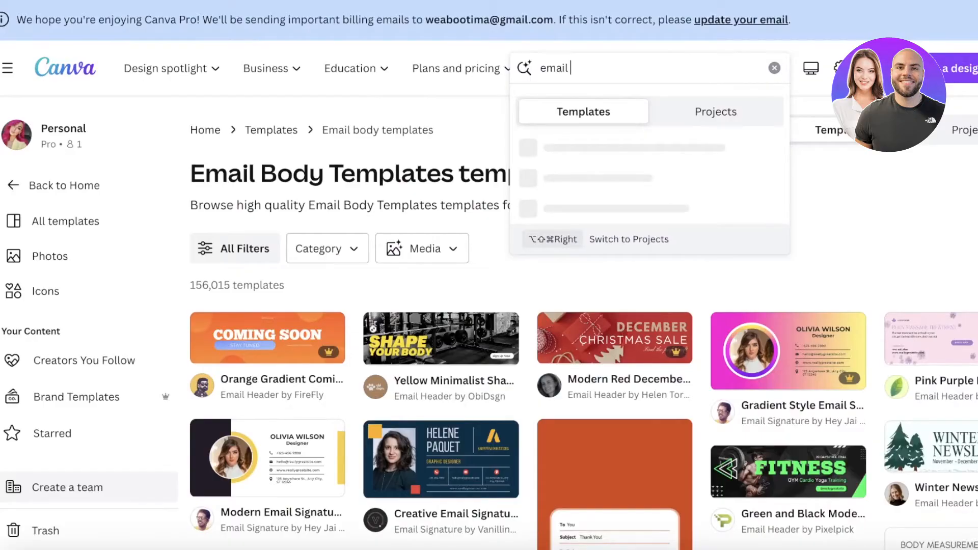
text( social media m)
key(Return)
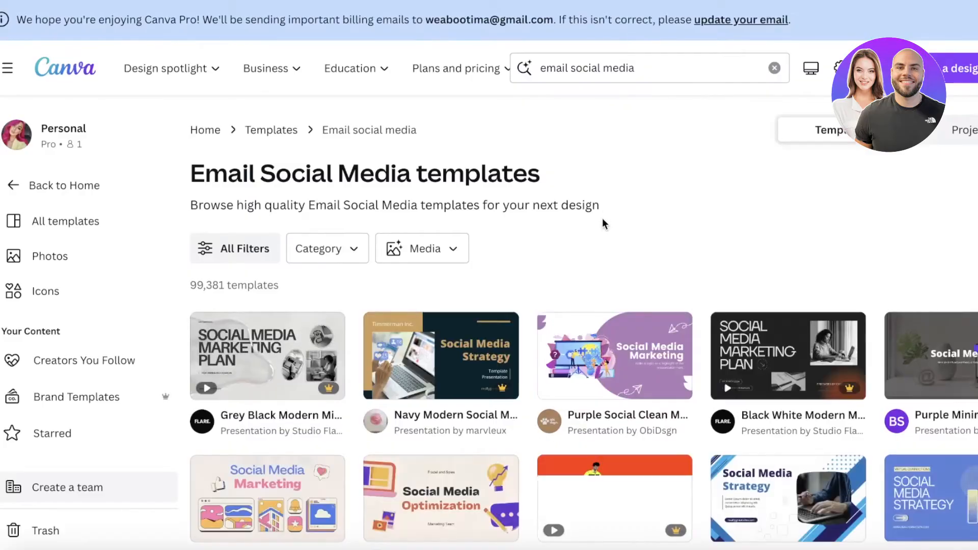
scroll(604, 218, down, 3)
scroll(508, 303, up, 3)
- Search the Canva templates for "email templates" instead and browse the email designs
click(623, 68)
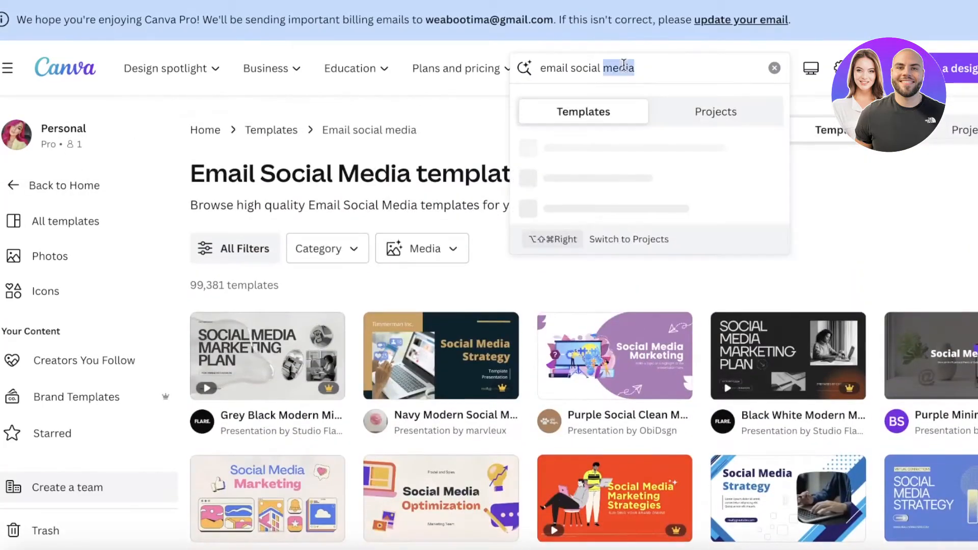
triple_click(559, 68)
key(BackSpace)
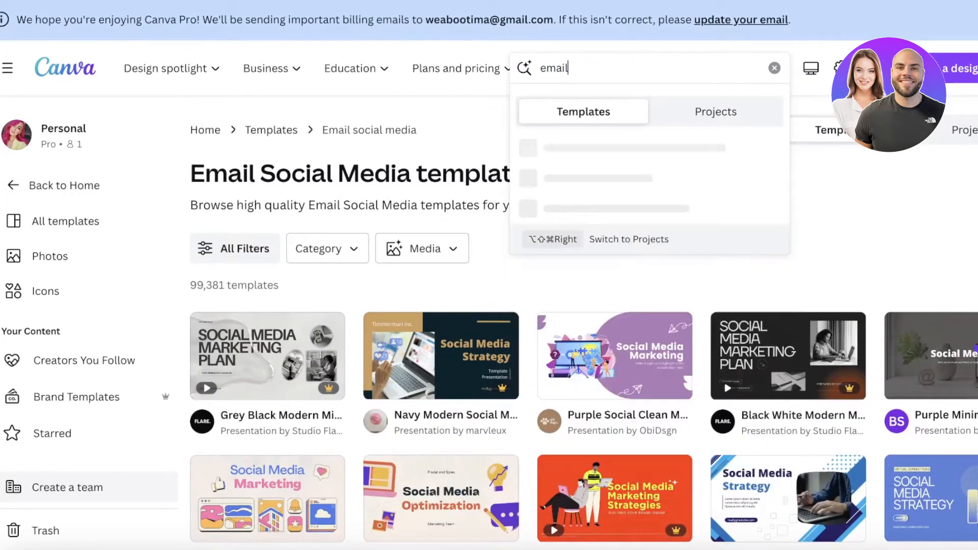
key(Return)
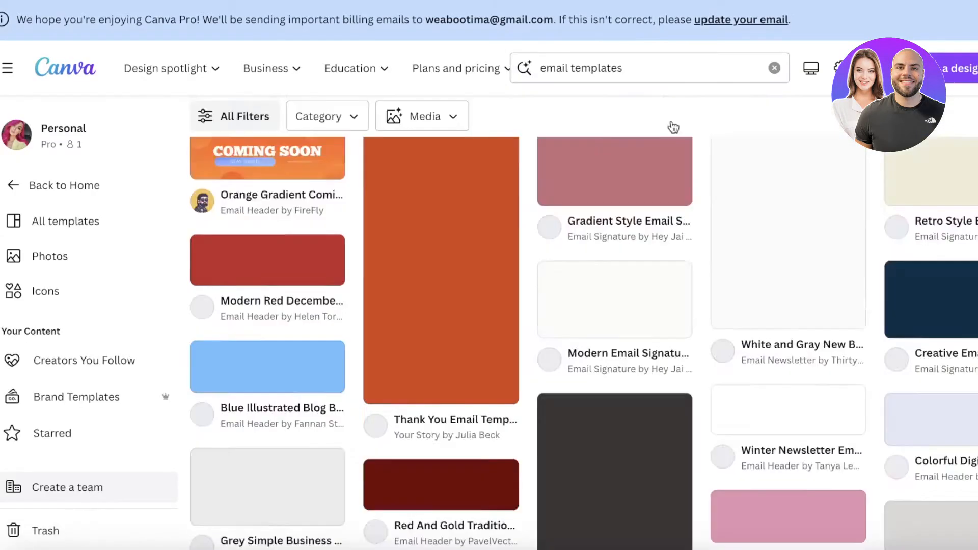
scroll(571, 309, up, 10)
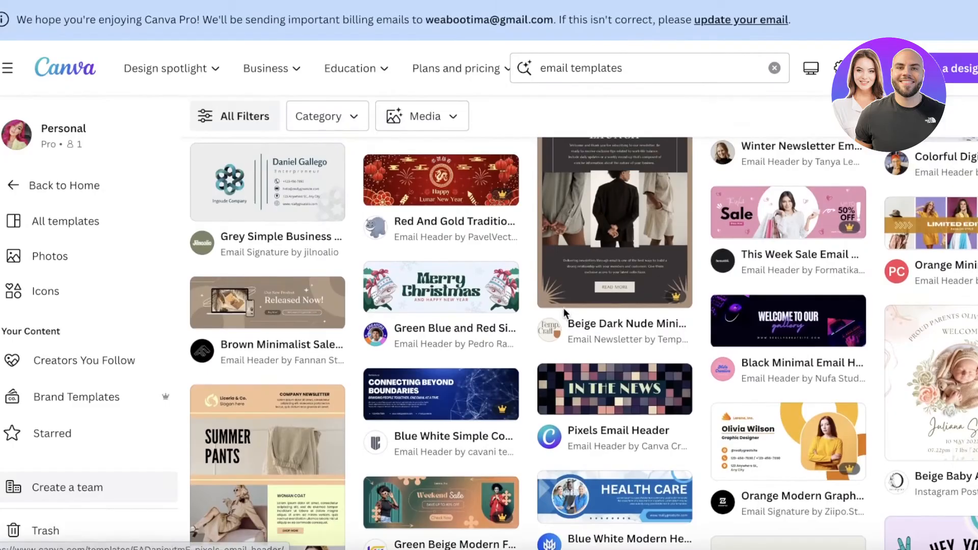
- Look through the email template designs in the Canva search results
scroll(550, 109, down, 3)
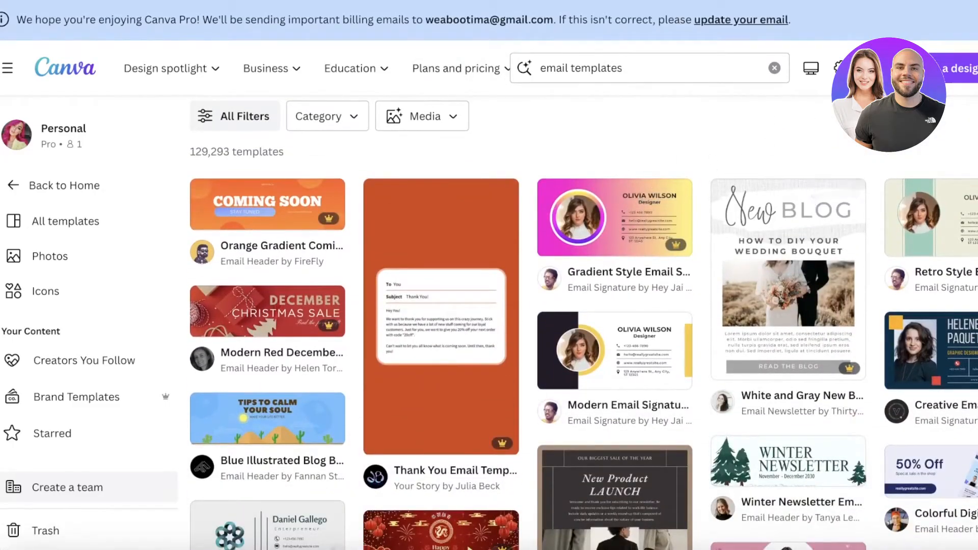
scroll(609, 222, down, 3)
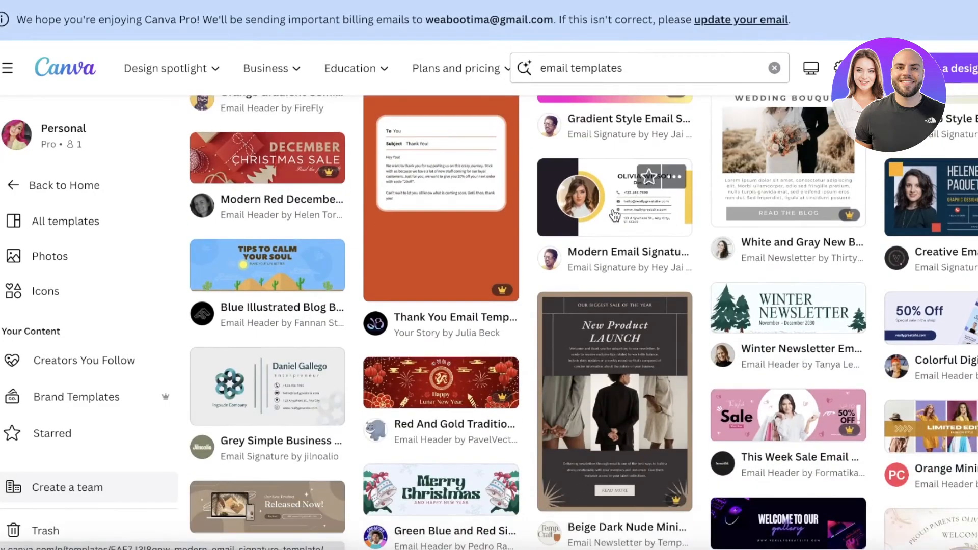
scroll(613, 216, up, 3)
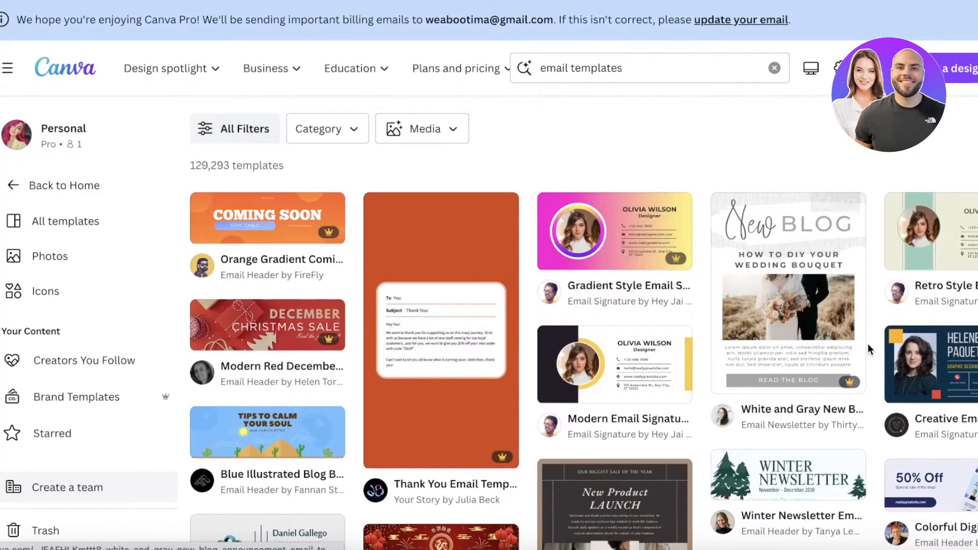
scroll(912, 349, down, 7)
scroll(478, 112, up, 4)
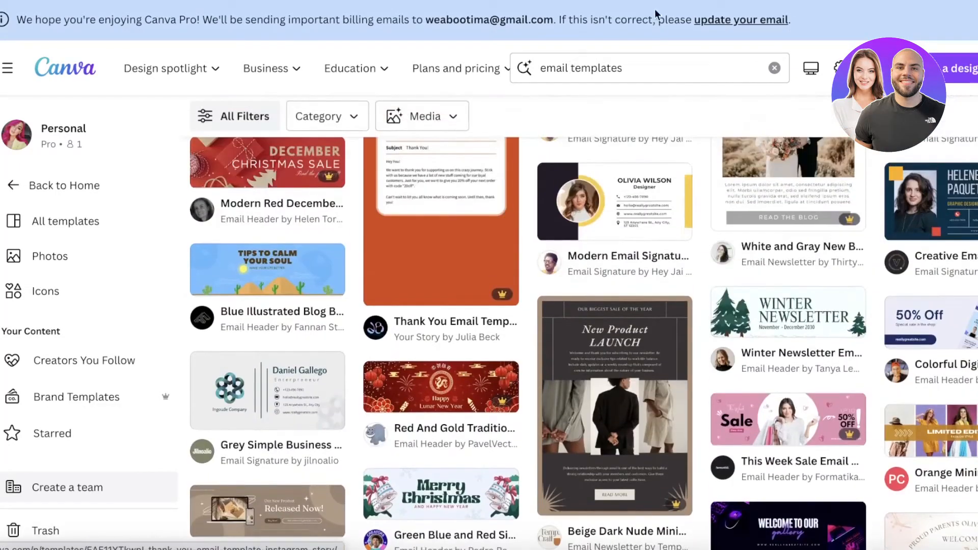
- Search the Canva templates for "email signature templates" and look through the signature designs
click(652, 68)
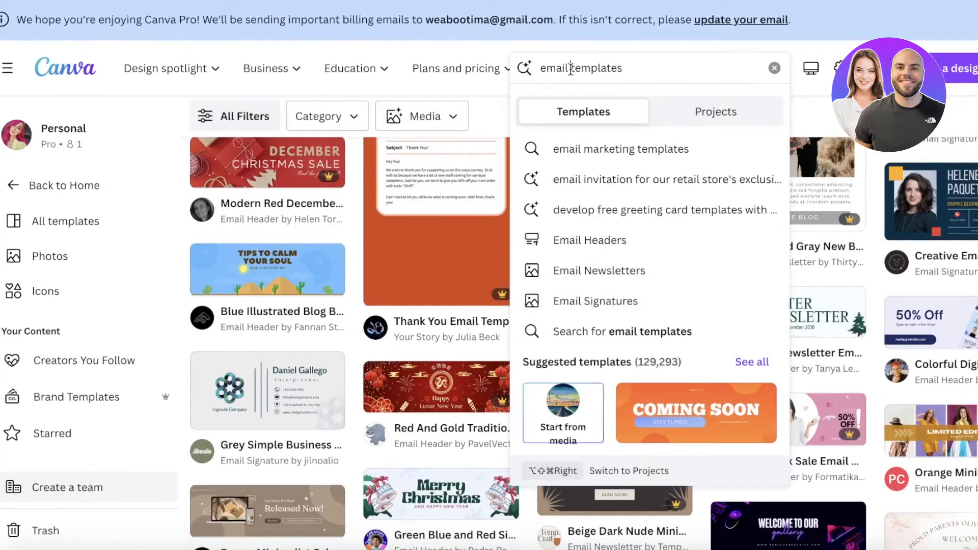
click(571, 69)
text(s)
text(ignature)
key(Return)
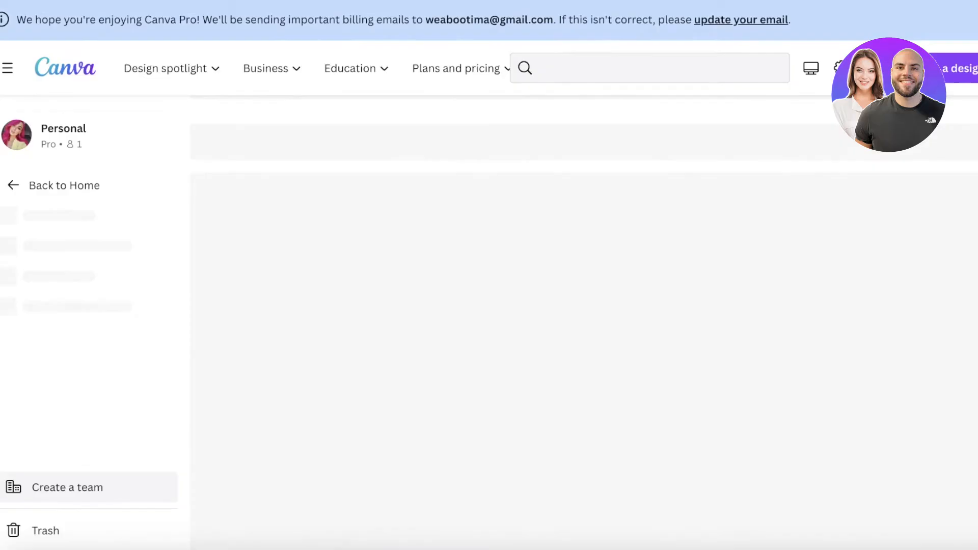
scroll(577, 155, down, 7)
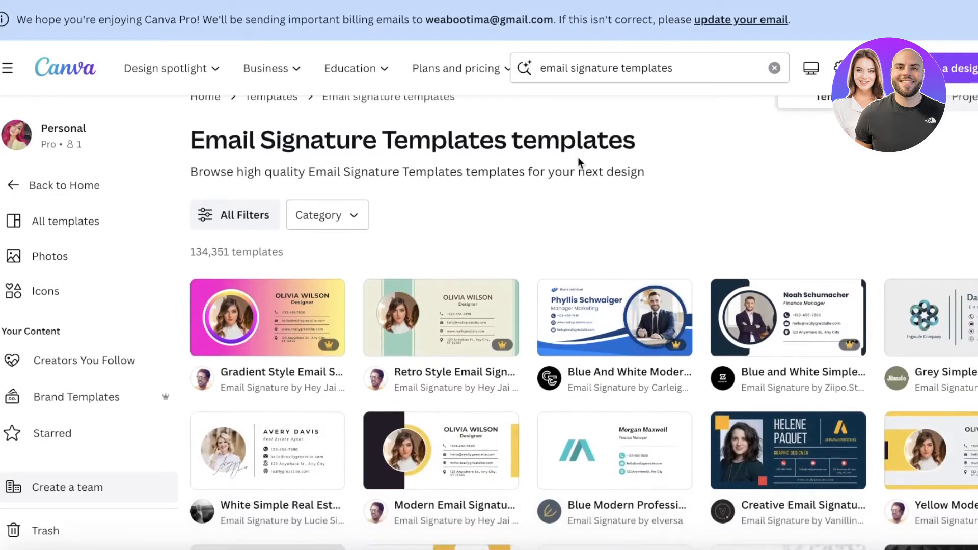
scroll(561, 306, down, 3)
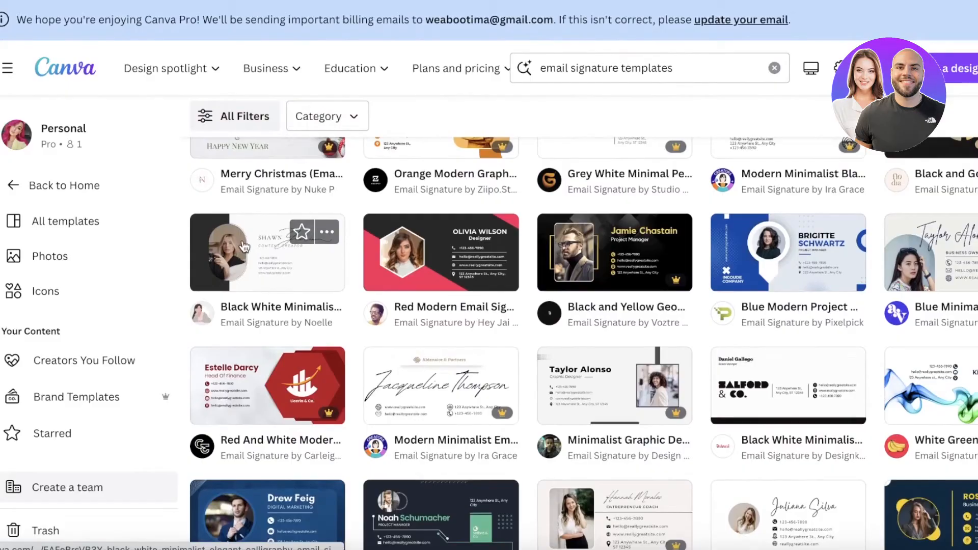
scroll(206, 259, up, 4)
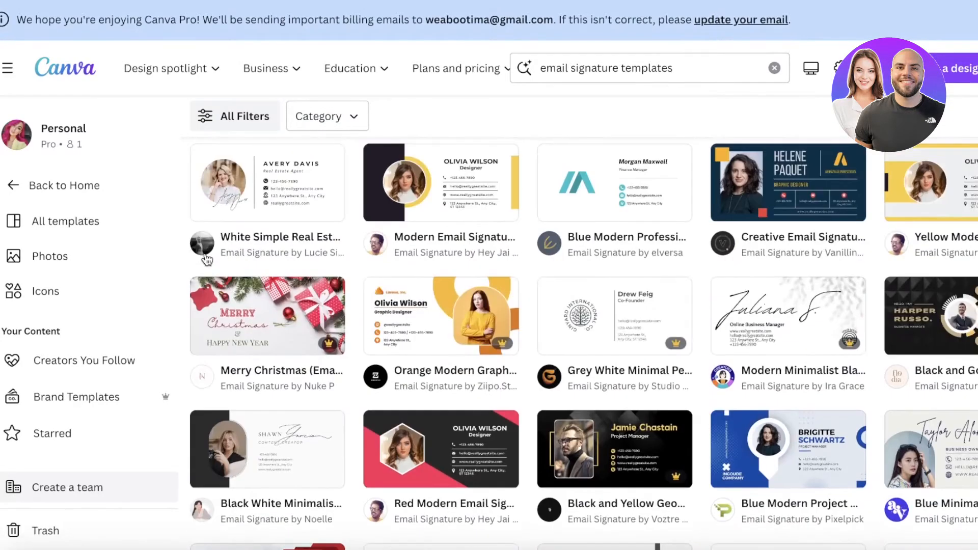
scroll(314, 270, down, 8)
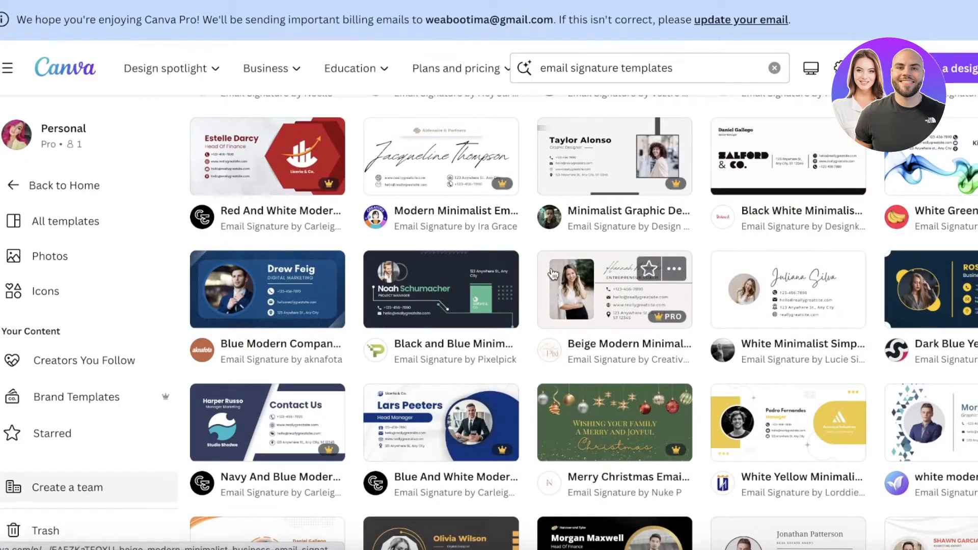
scroll(373, 300, up, 1)
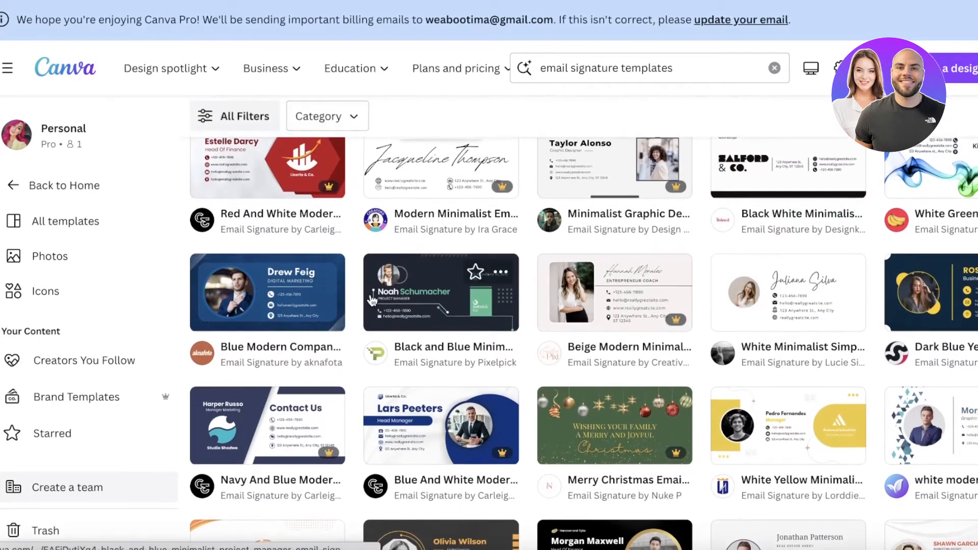
scroll(371, 301, down, 5)
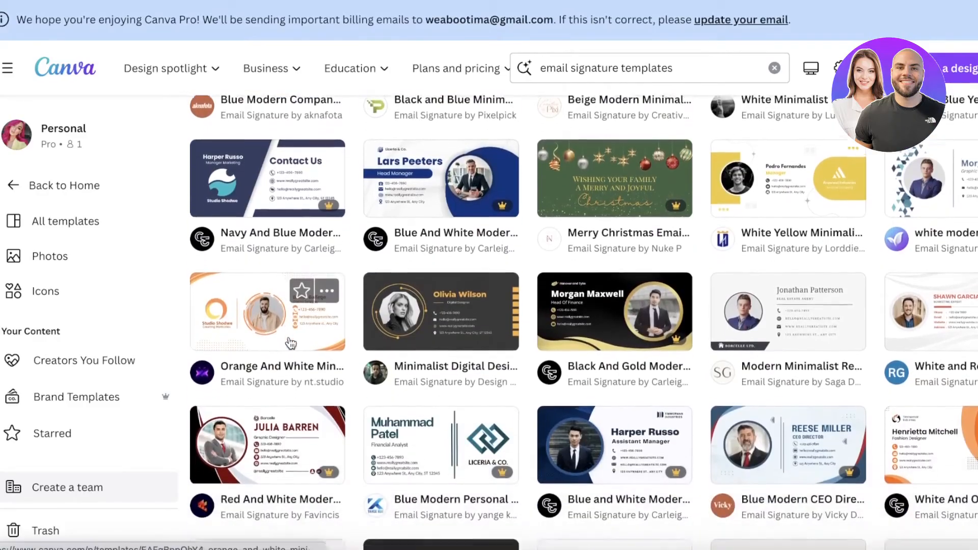
scroll(416, 254, up, 10)
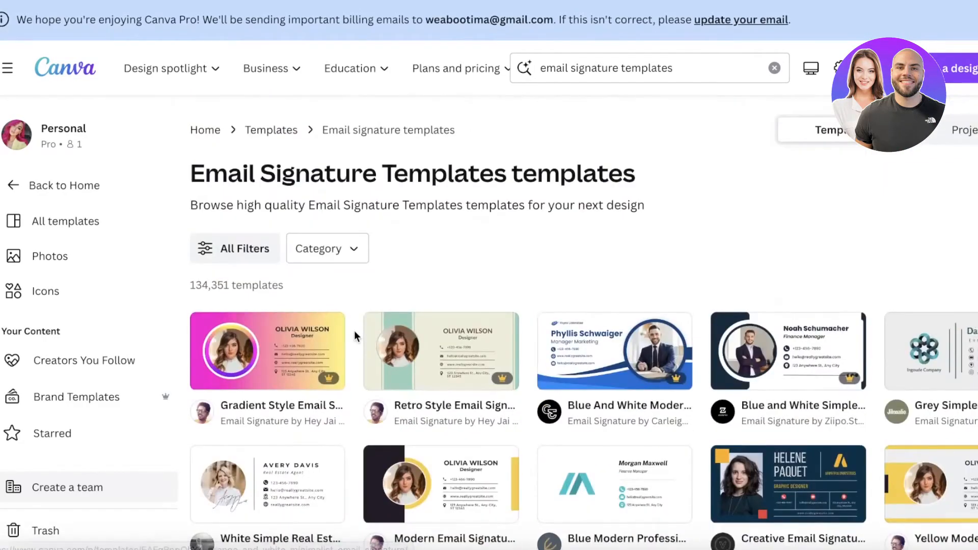
- Open the Yellow Modern Email Signature template for customizing
scroll(417, 253, down, 4)
click(964, 310)
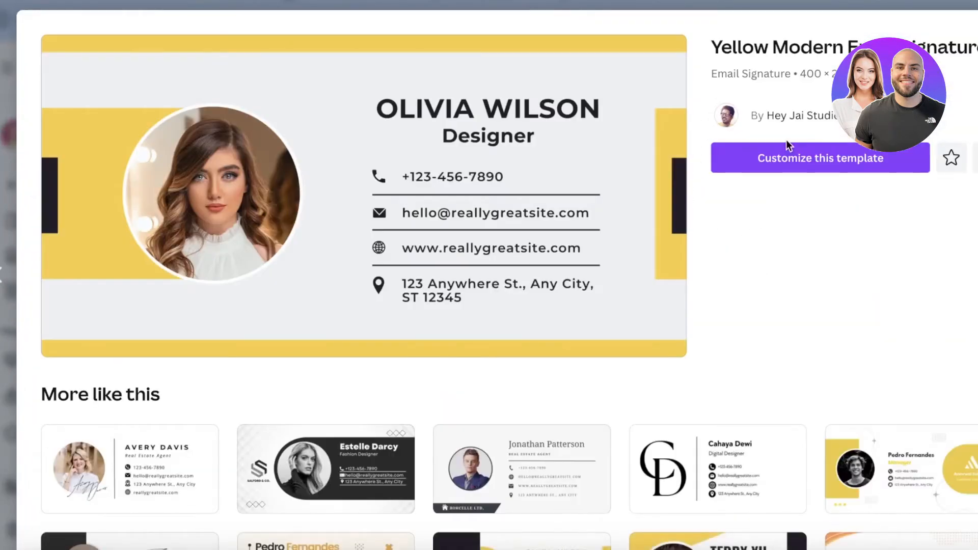
click(780, 162)
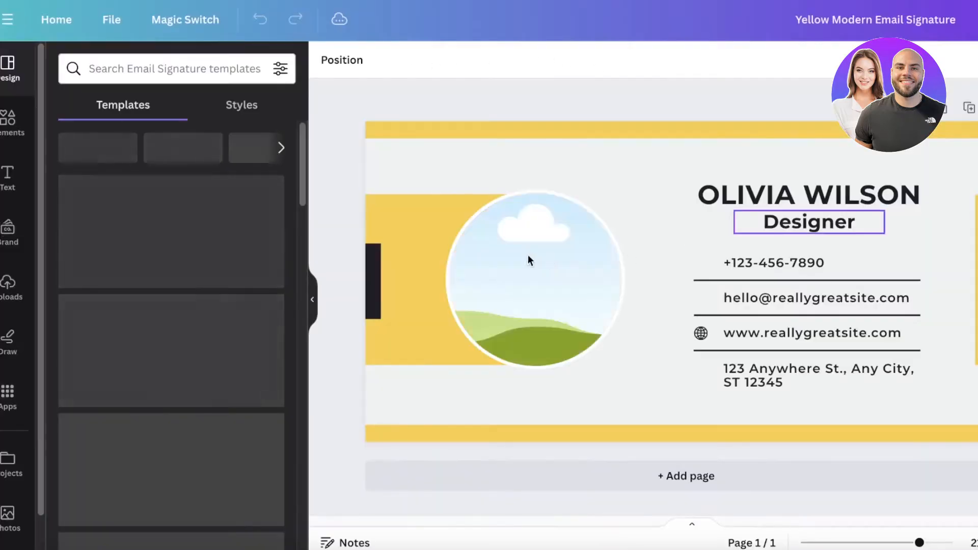
- Delete the circular photo placeholder in front of the large yellow block
click(528, 255)
key(Delete)
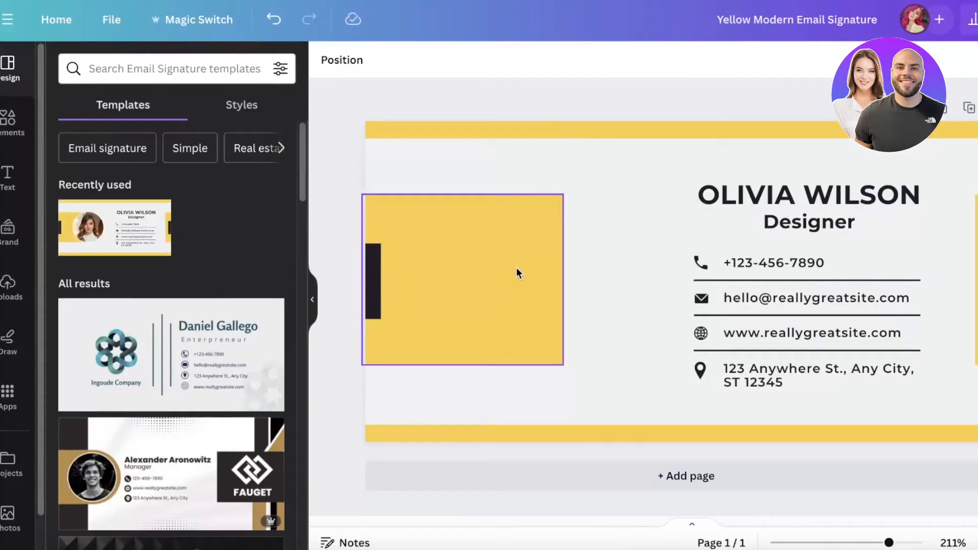
click(515, 267)
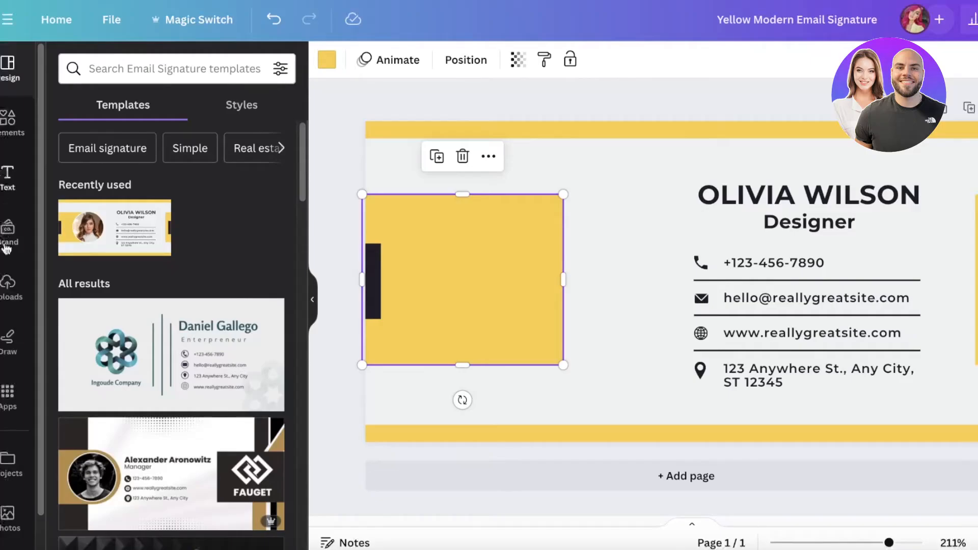
- Upload "Brown Aesthetic Minimal Letter L Beauty Logo.png" and place the logo over the large yellow block
click(8, 285)
click(137, 114)
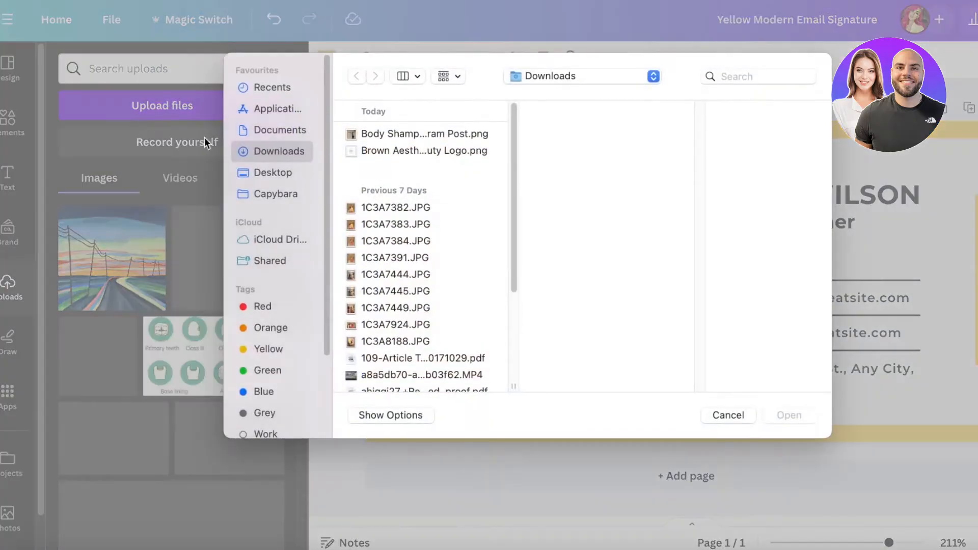
click(371, 150)
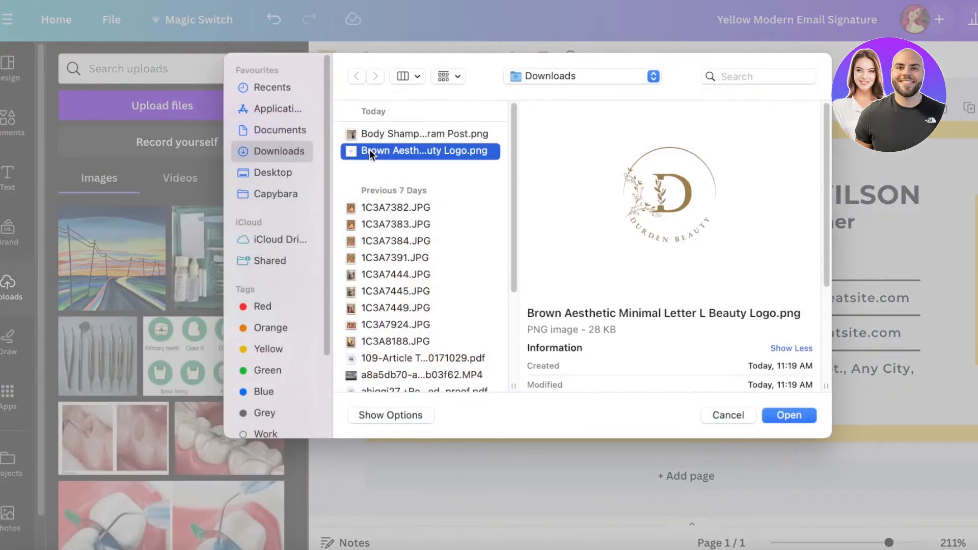
click(789, 414)
click(112, 257)
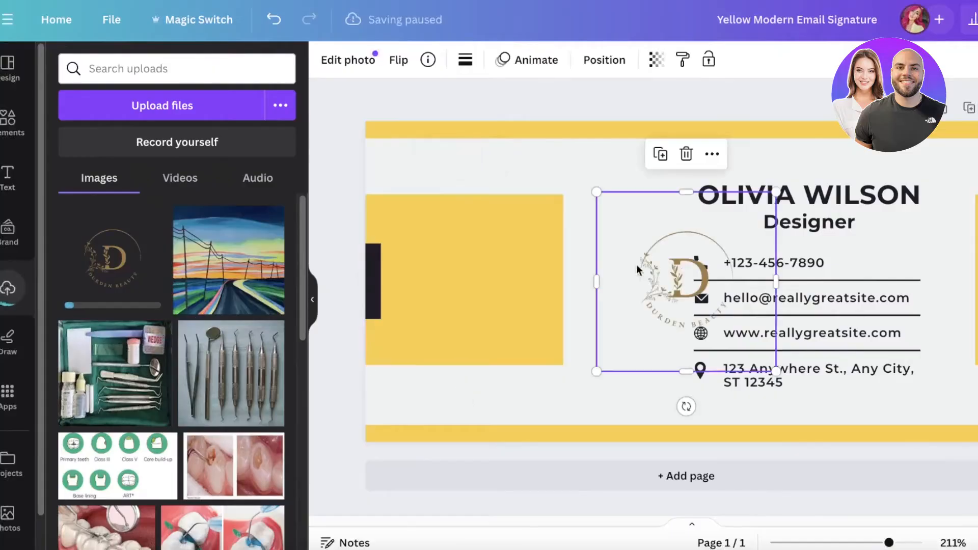
drag(648, 266, 436, 254)
- Recolor the signature's upper and lower yellow bars with the dark pink Brand Kit color
click(676, 170)
click(676, 131)
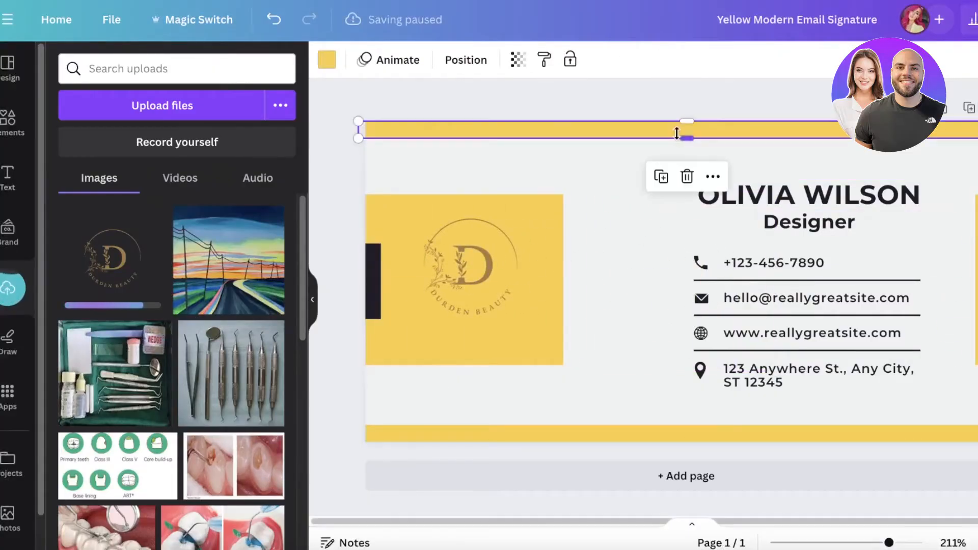
click(327, 60)
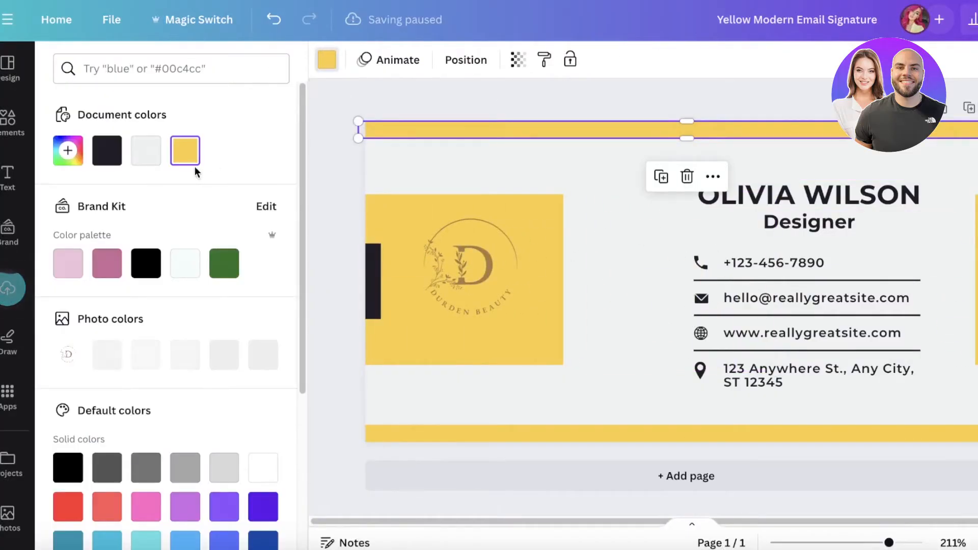
click(106, 263)
key(Tab)
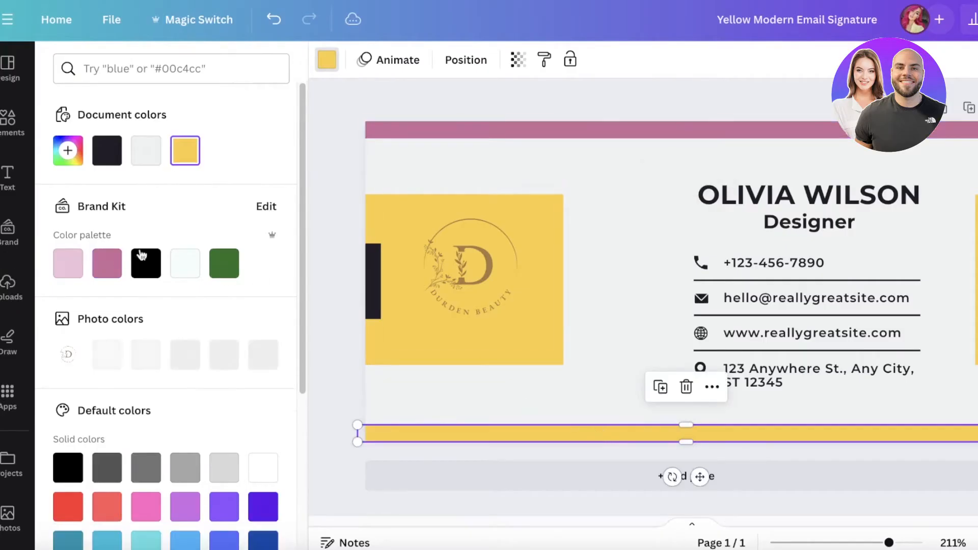
click(102, 263)
- Set the block behind the logo to the light grey document color and nudge the logo slightly down
click(377, 355)
click(372, 355)
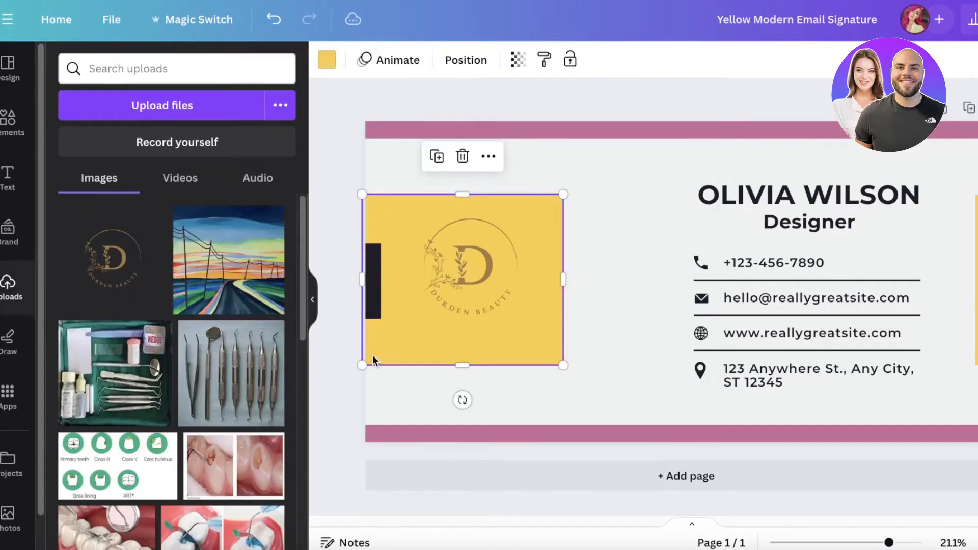
click(328, 63)
click(185, 262)
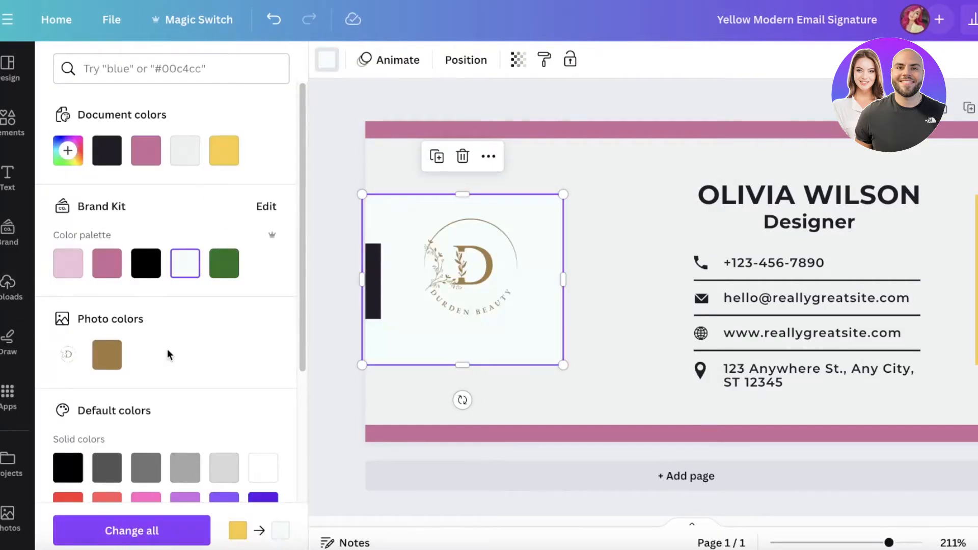
click(186, 151)
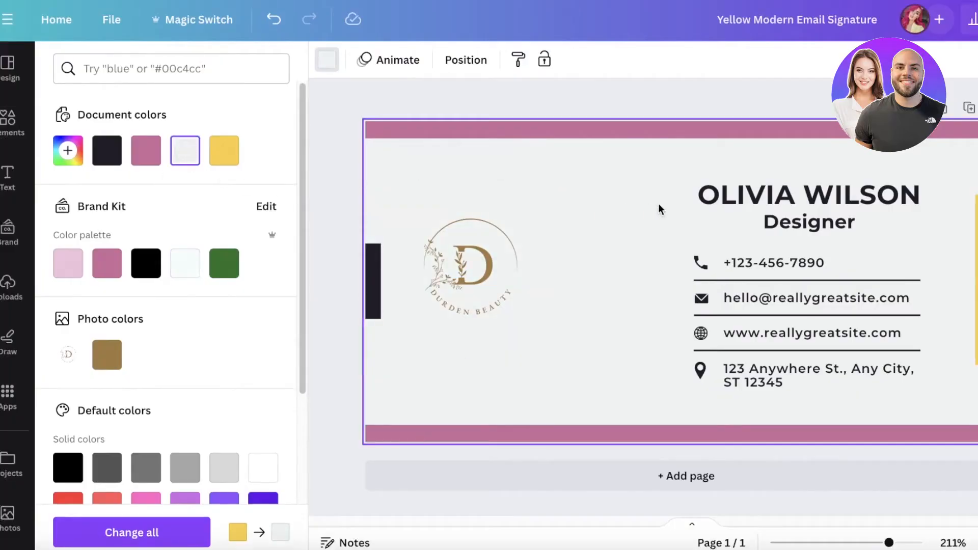
drag(469, 259, 469, 262)
- Recolor the upper and lower bars with the brown photo color taken from the logo
click(509, 130)
click(326, 60)
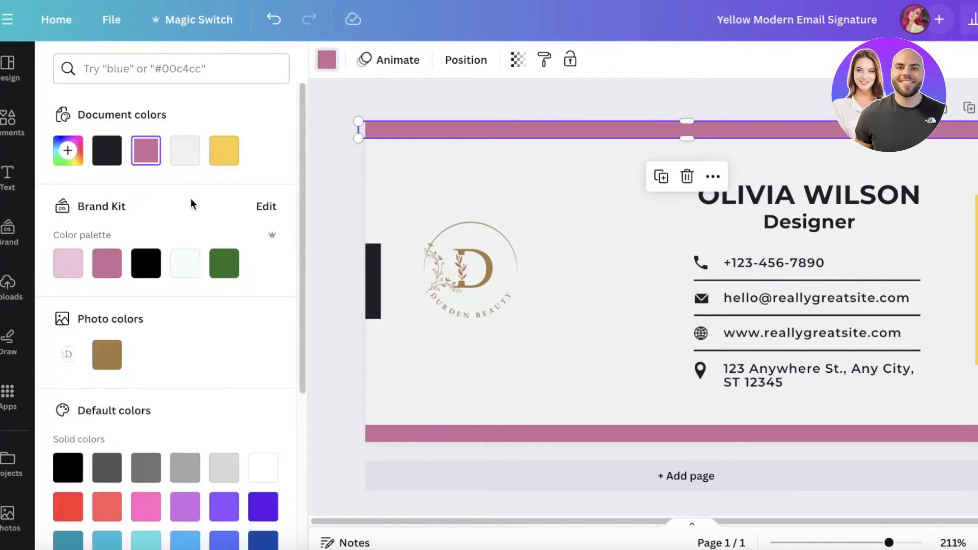
click(112, 355)
click(542, 433)
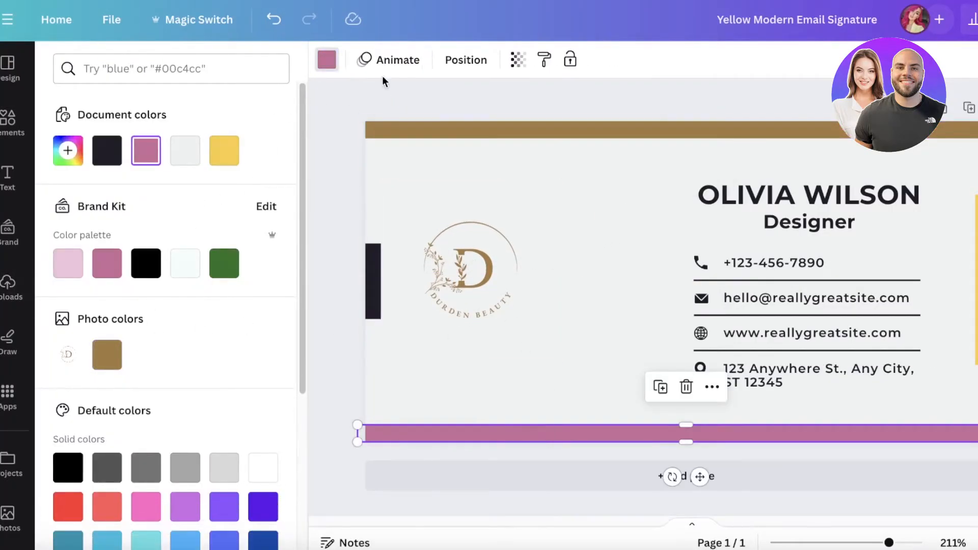
click(117, 355)
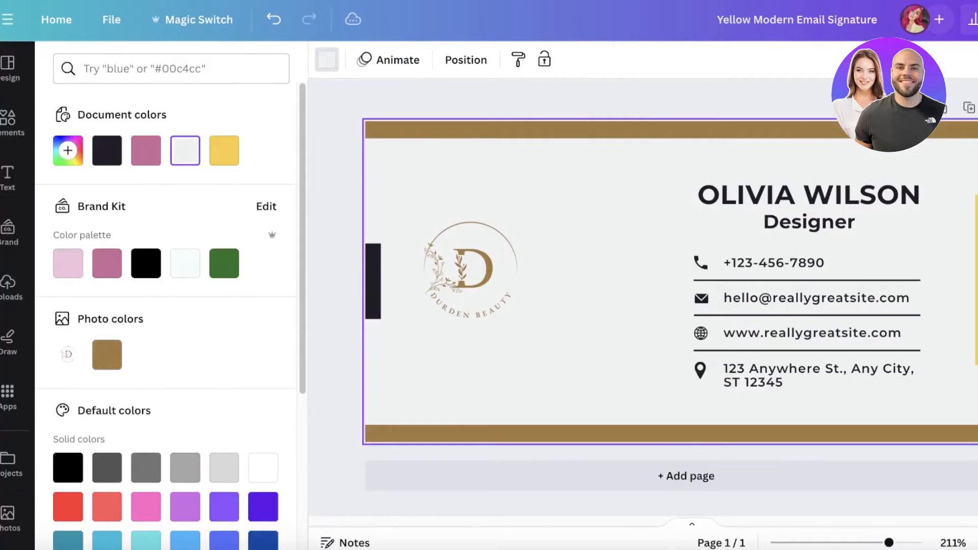
- Delete the placeholder name and the "Designer" title above the contact details
double_click(820, 183)
key(BackSpace)
double_click(792, 224)
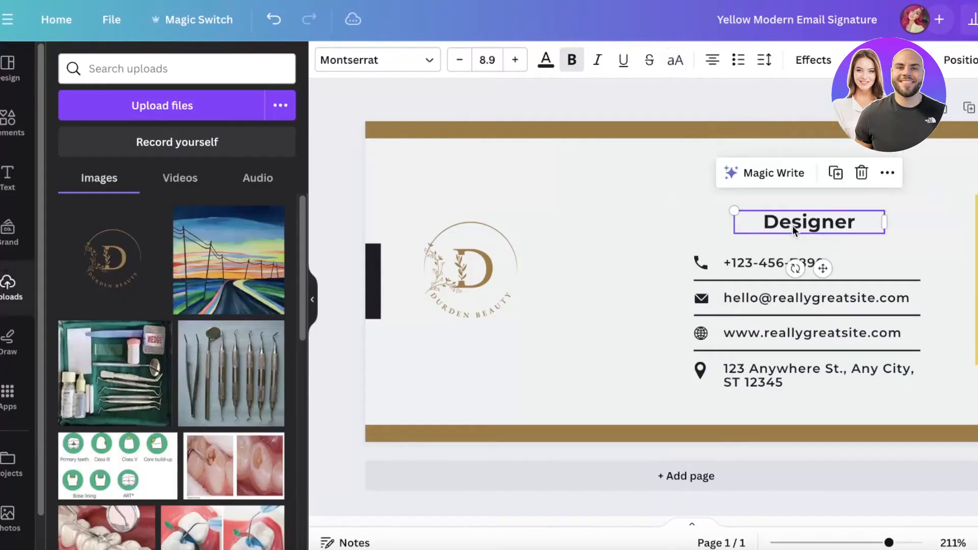
key(BackSpace)
click(814, 244)
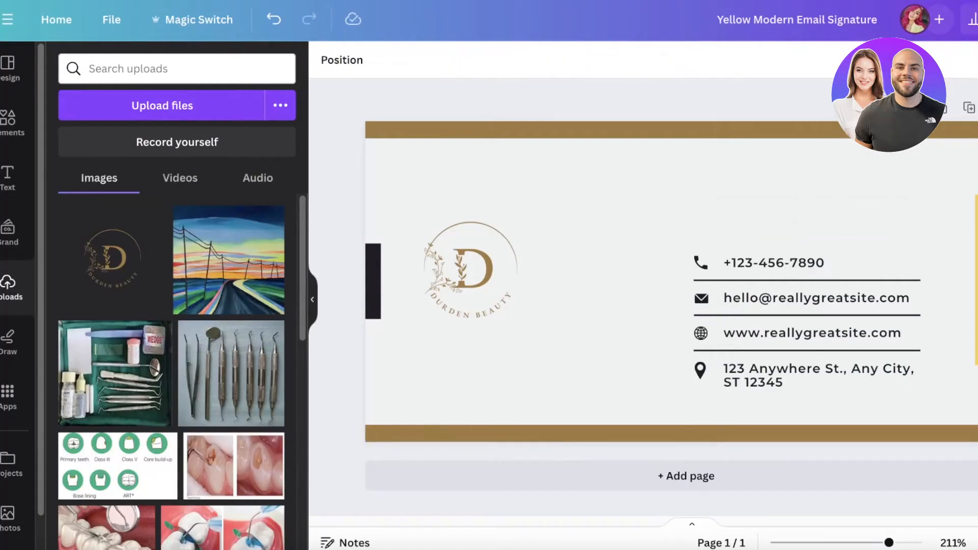
- Try to move the contact details and their divider lines upward, and undo that move
drag(709, 206, 946, 425)
drag(784, 343, 795, 324)
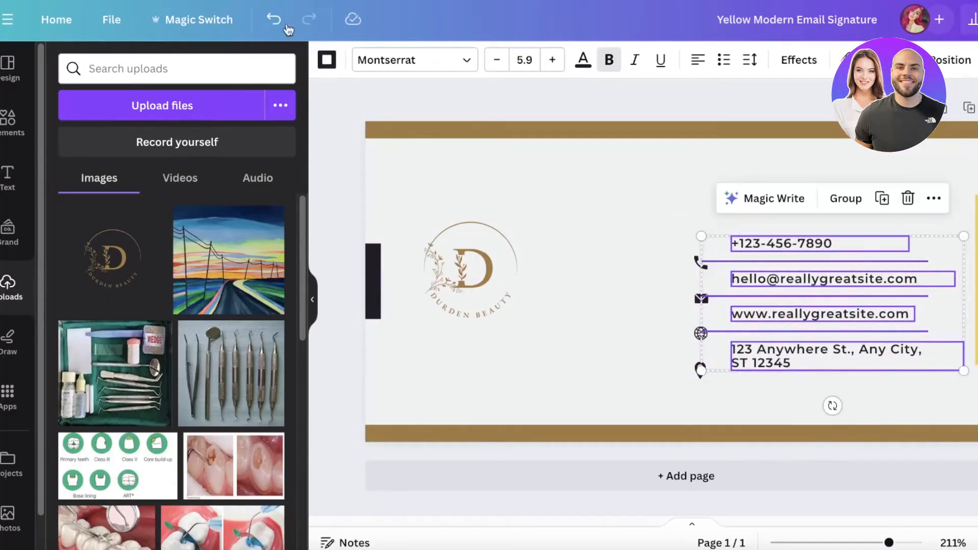
click(283, 26)
- Select all contact details with their icons and divider lines and move them up, closer to the logo
click(604, 245)
drag(636, 215, 957, 397)
drag(833, 339, 732, 289)
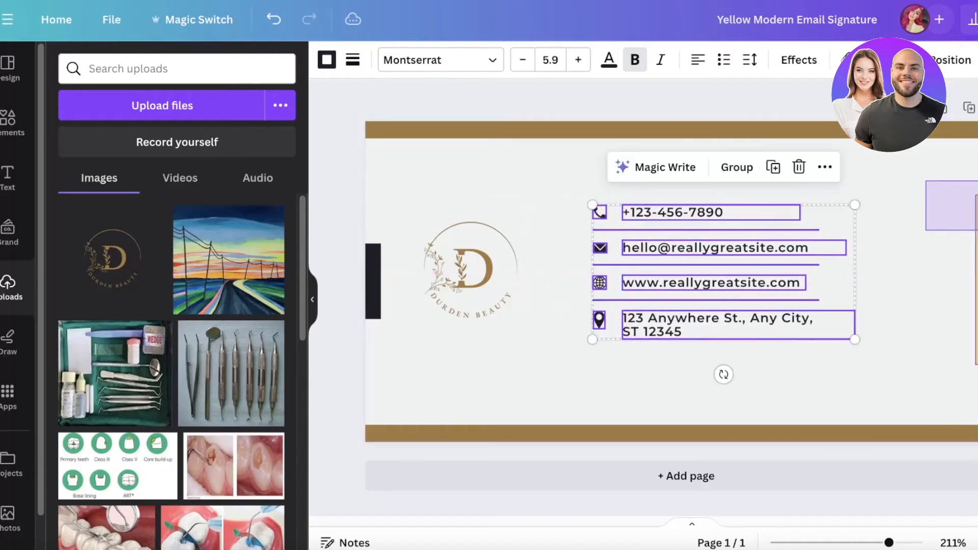
click(438, 384)
- Select the phone number text in the signature and open its link entry
click(977, 19)
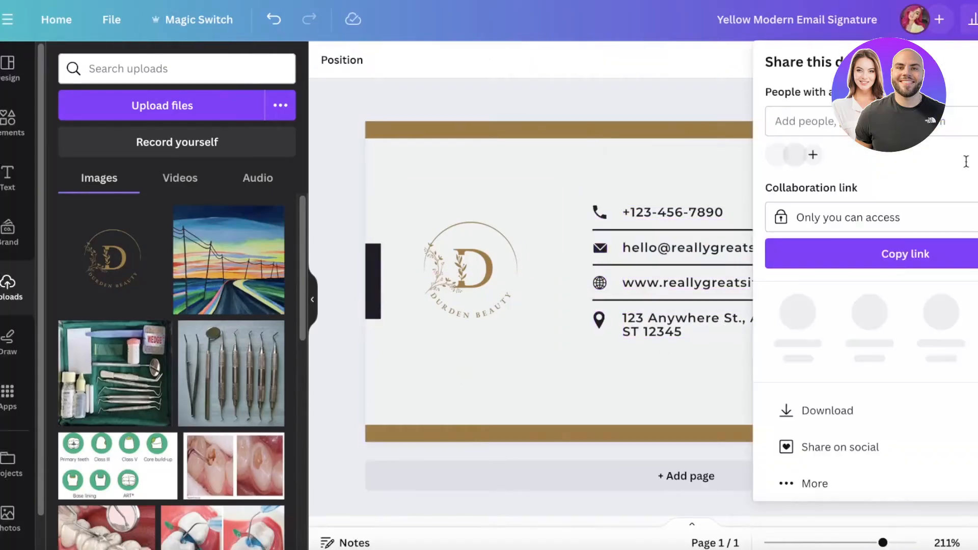
click(651, 216)
click(651, 215)
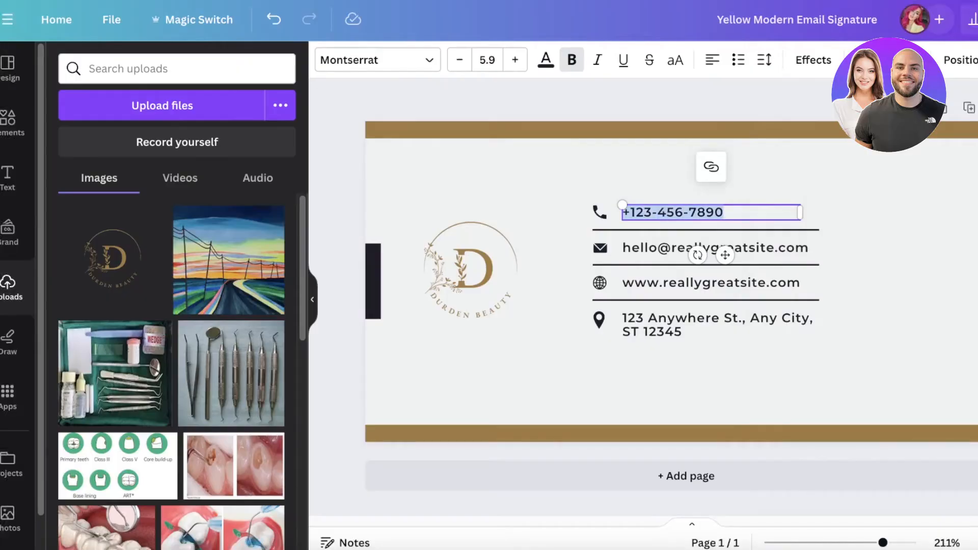
right_click(652, 219)
click(712, 160)
double_click(688, 211)
click(711, 166)
click(686, 475)
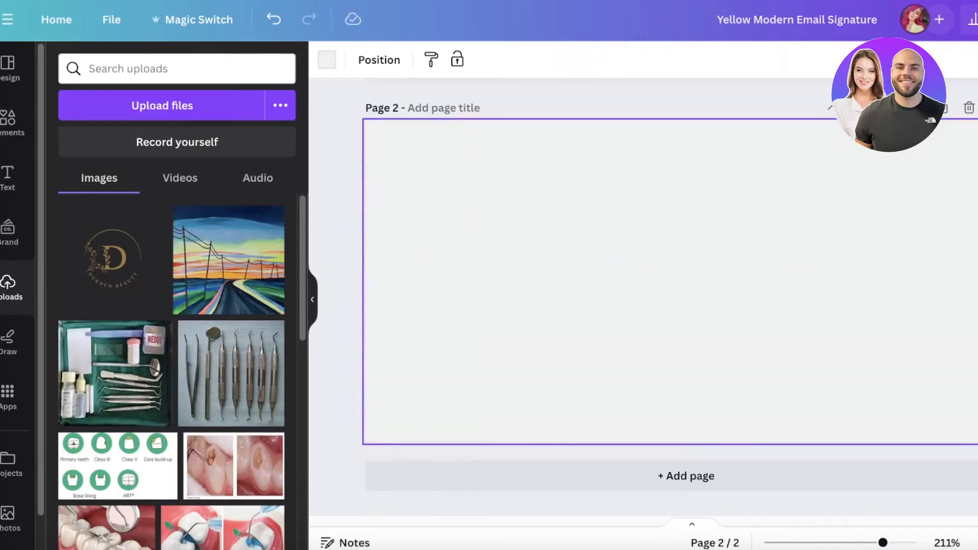
scroll(669, 291, up, 7)
click(963, 461)
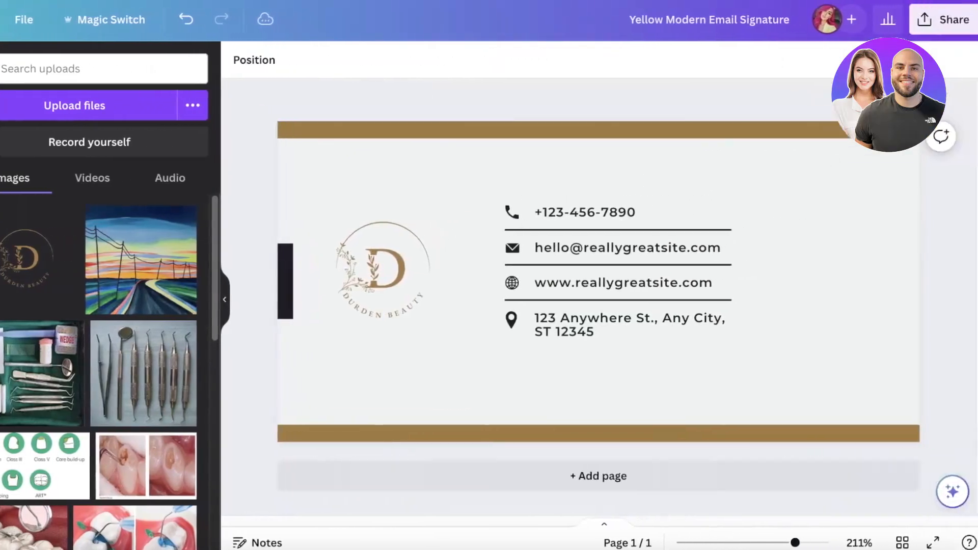
- Download the email signature design as a PNG file at size 1
click(942, 20)
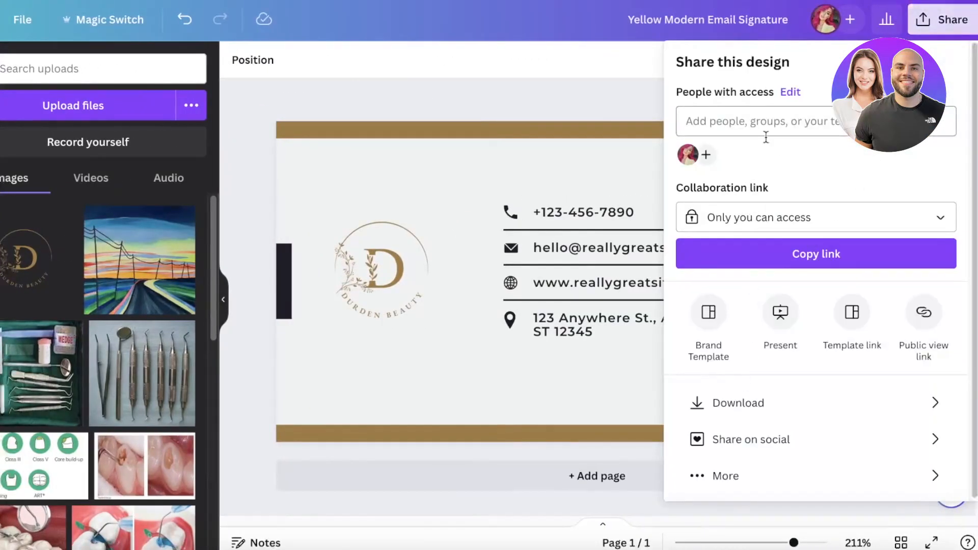
click(731, 403)
click(740, 135)
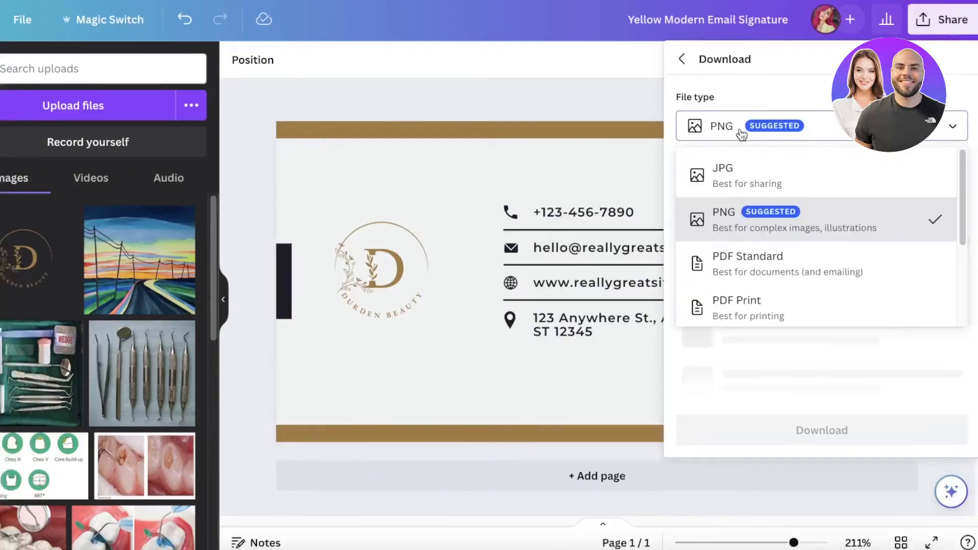
click(725, 214)
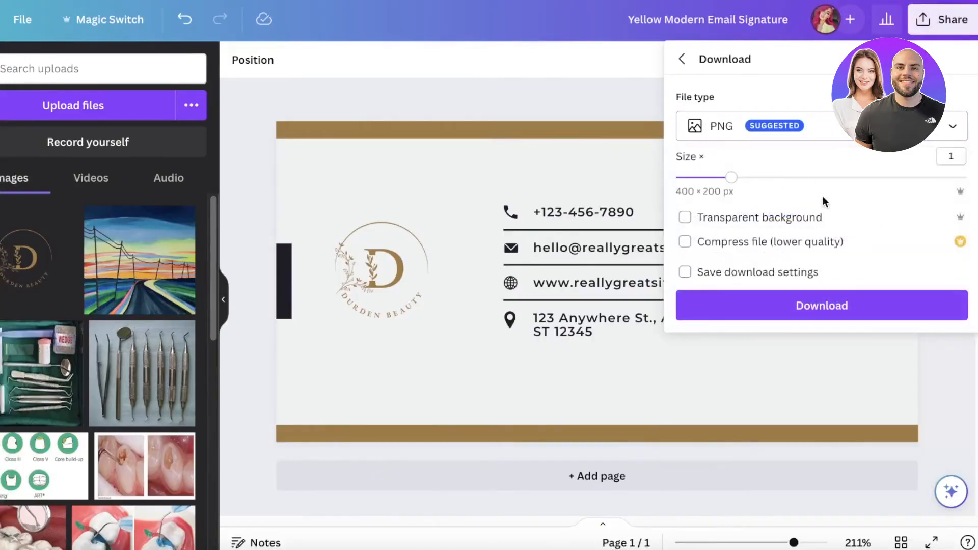
click(810, 307)
- Check the access options for the signature design's collaboration link without changing them
click(942, 19)
click(760, 219)
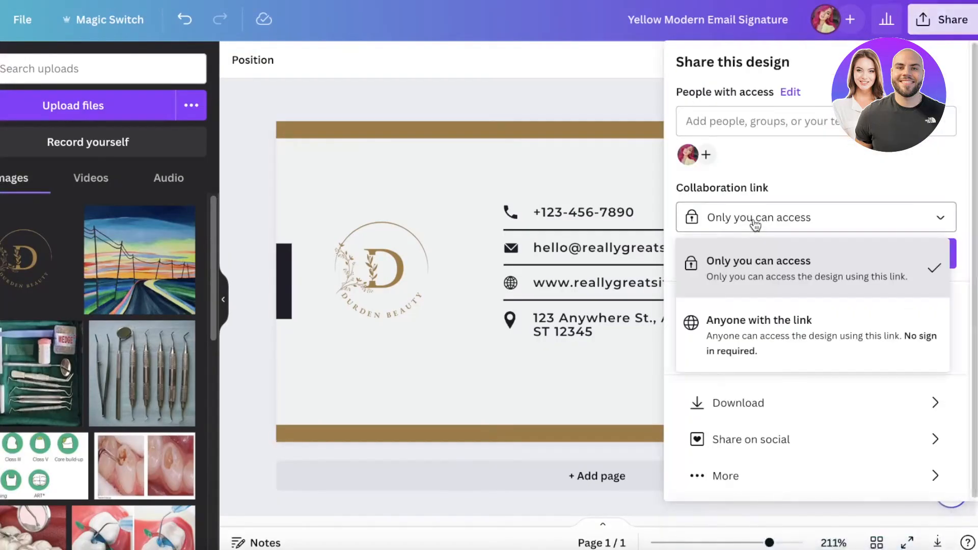
click(802, 181)
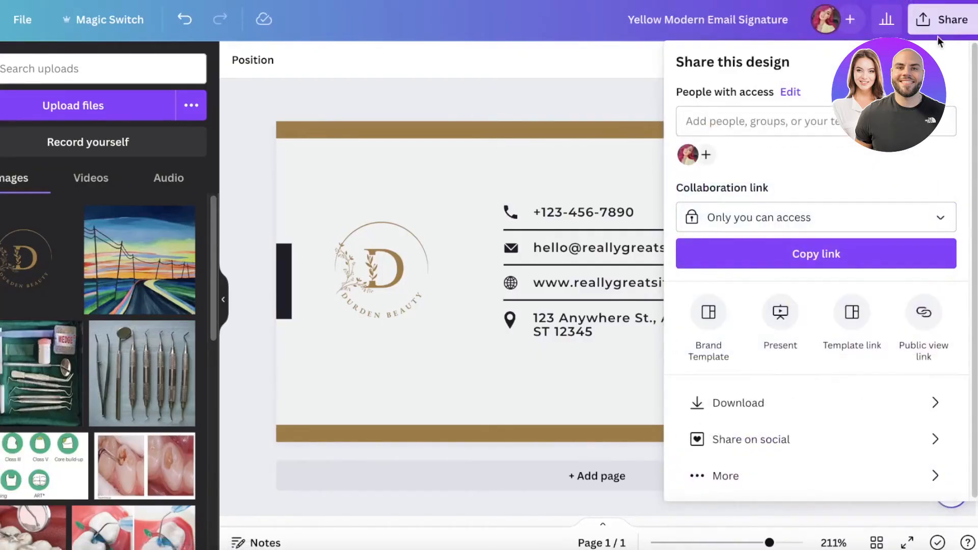
- Download the signature design as a PDF Standard file
click(747, 407)
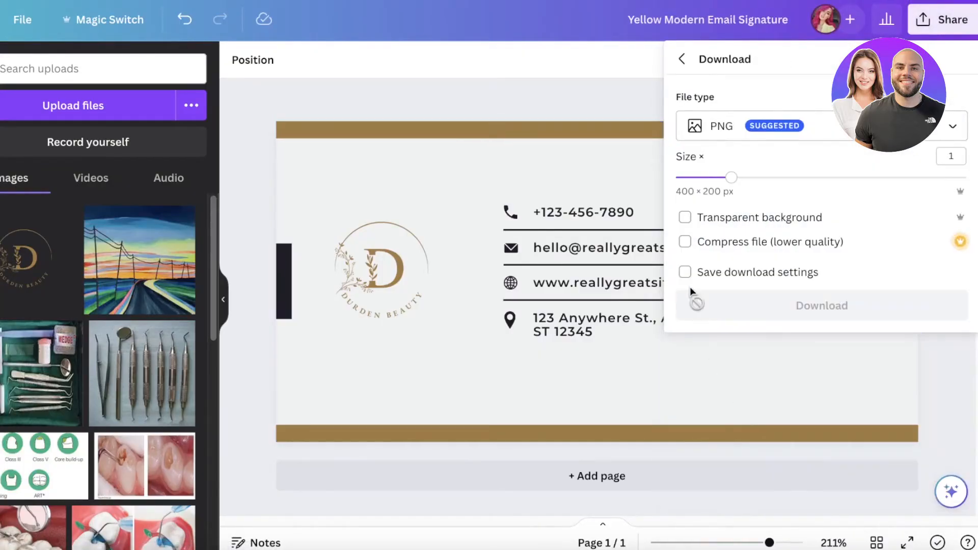
click(735, 137)
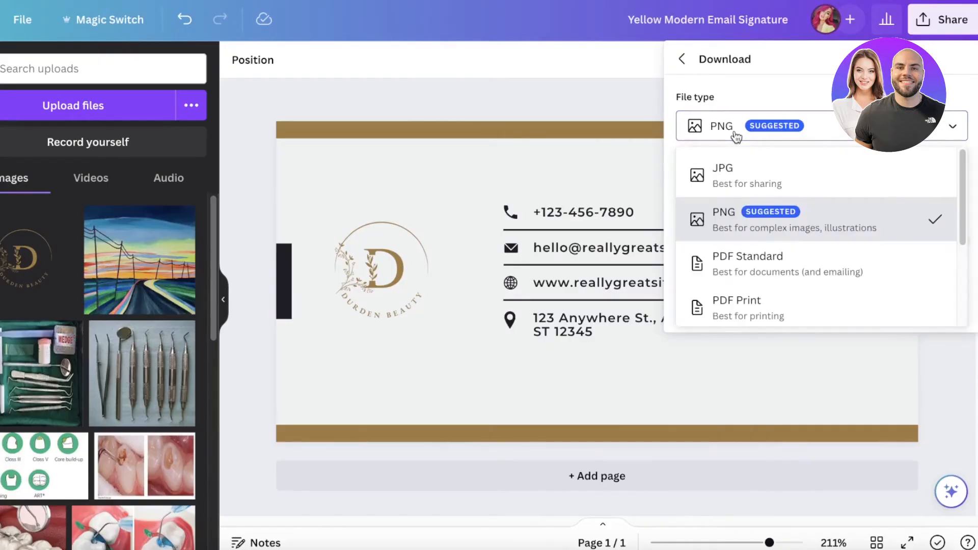
click(724, 257)
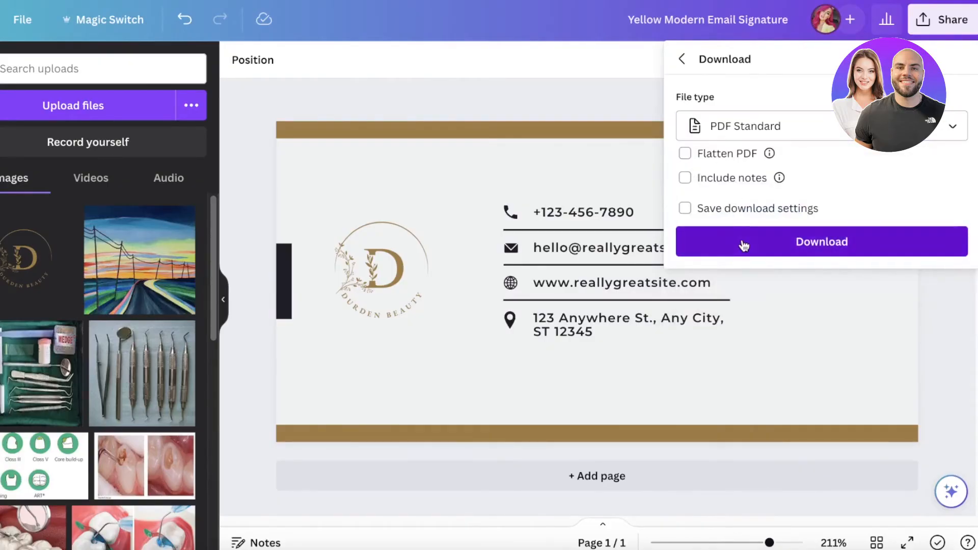
click(738, 243)
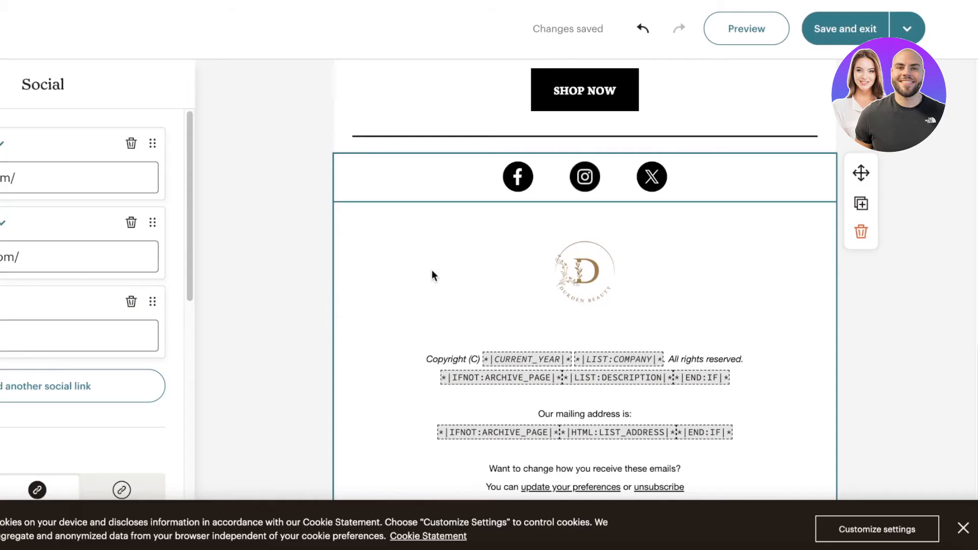
- Switch to Mailchimp and review the available content blocks and the email layout up to its header logo
scroll(432, 270, up, 5)
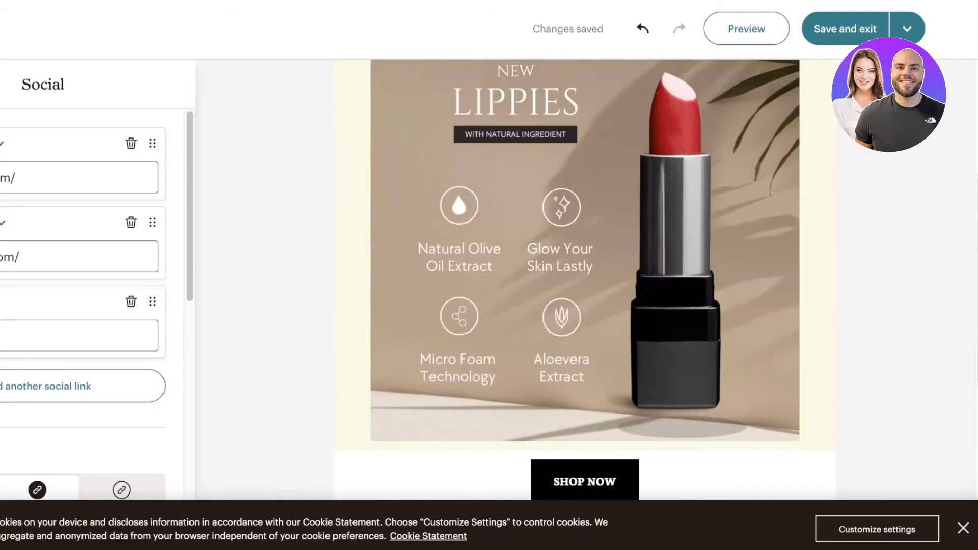
click(897, 220)
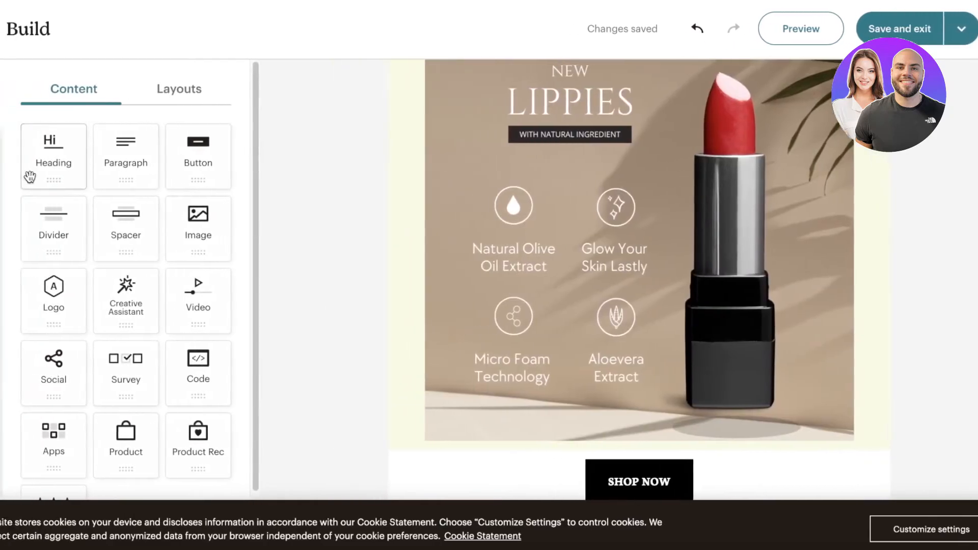
scroll(683, 281, down, 2)
scroll(232, 235, down, 1)
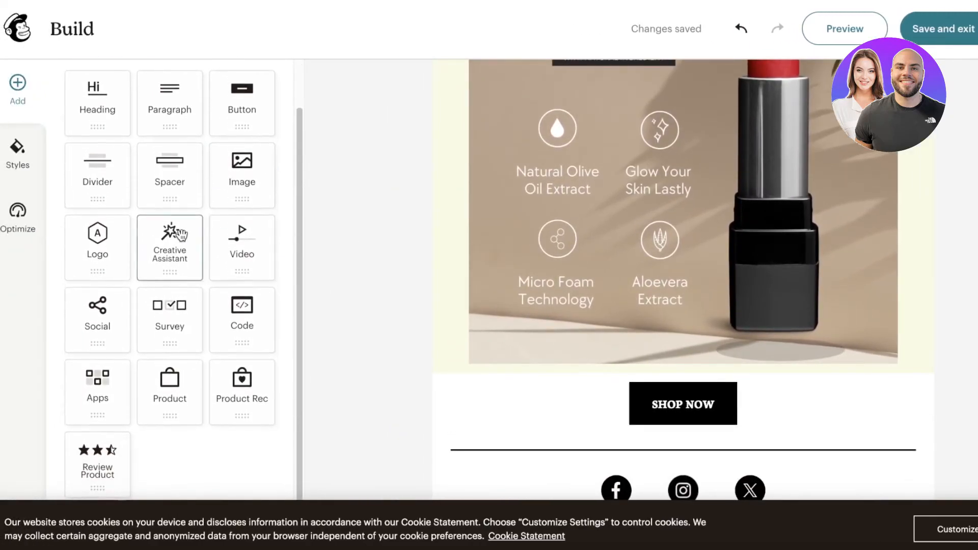
scroll(177, 232, up, 1)
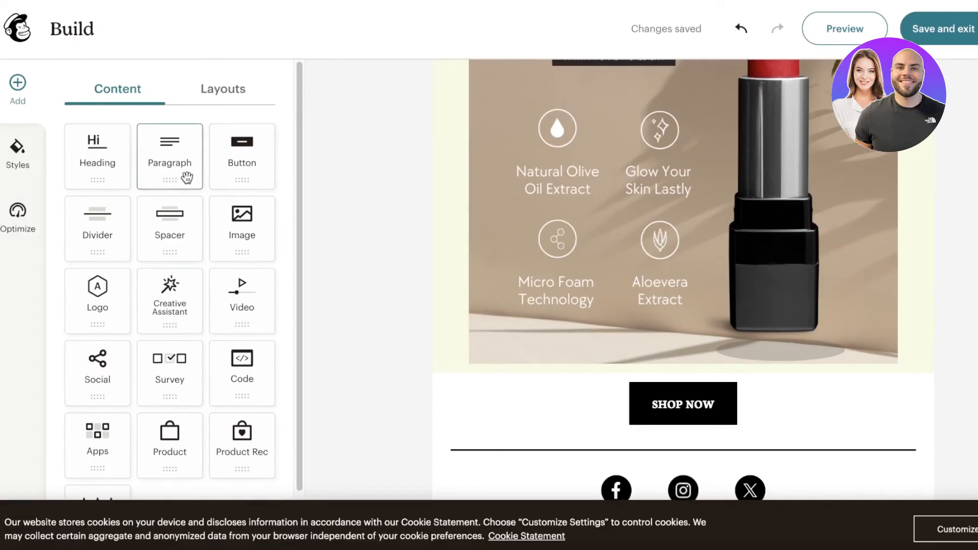
scroll(157, 175, down, 3)
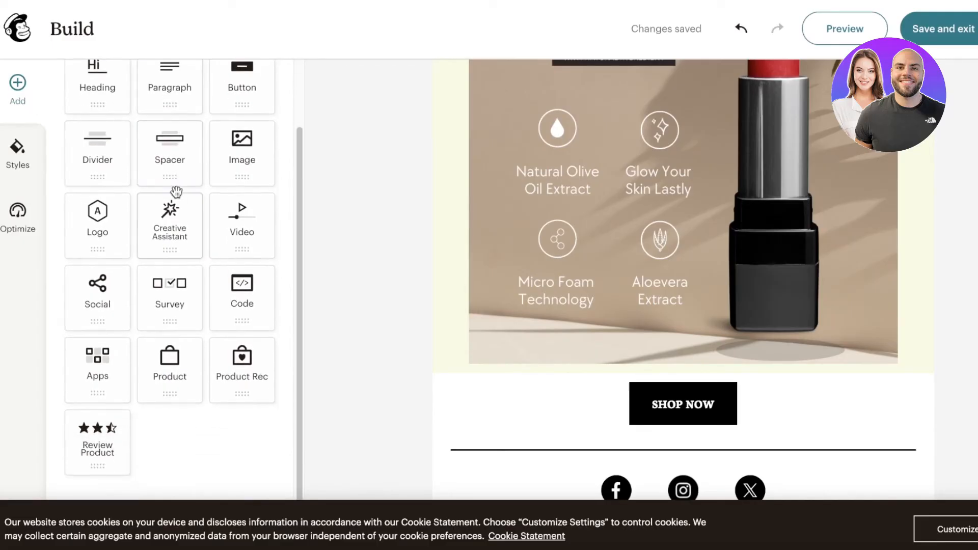
scroll(150, 178, up, 3)
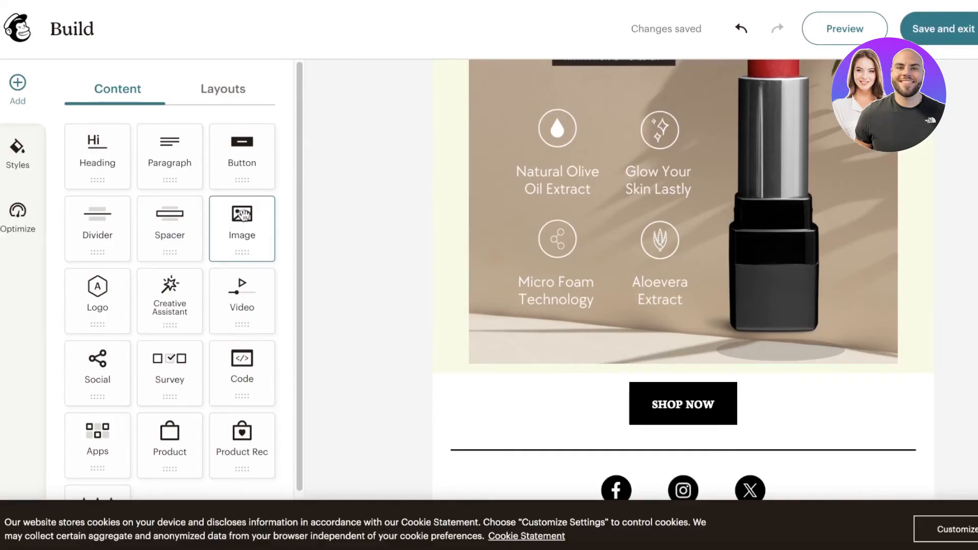
scroll(888, 218, down, 6)
scroll(888, 217, up, 12)
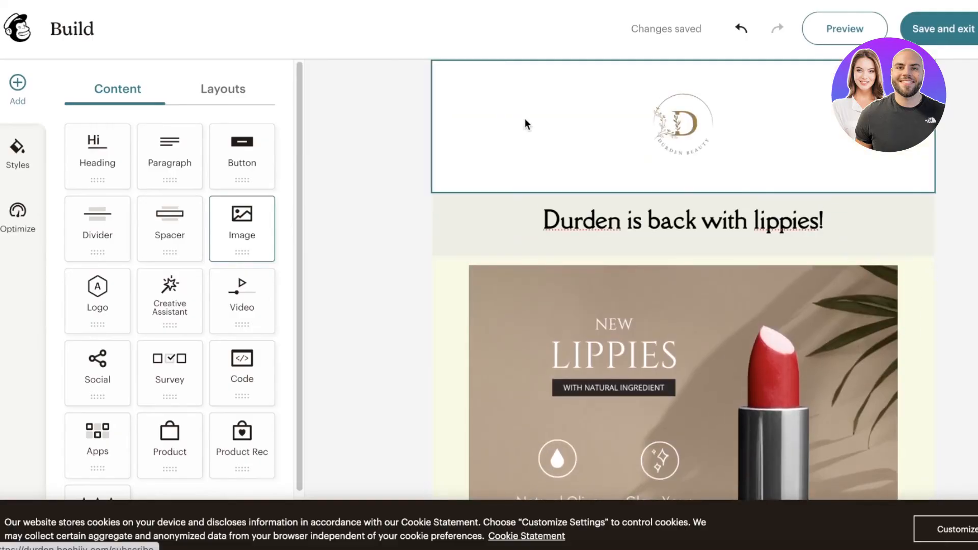
- Save and exit the email design, postponing the choice of the New Builder as default email editor
scroll(525, 125, down, 6)
click(958, 29)
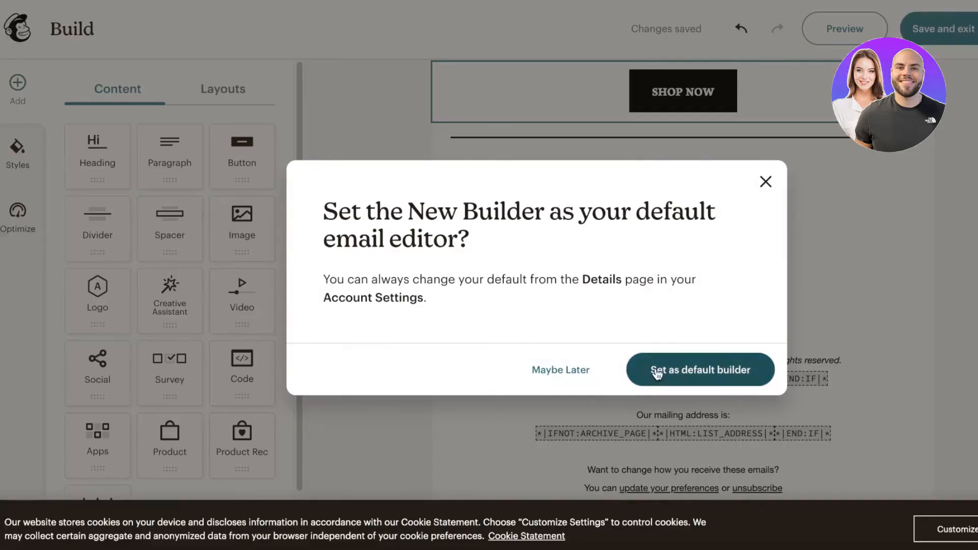
click(546, 380)
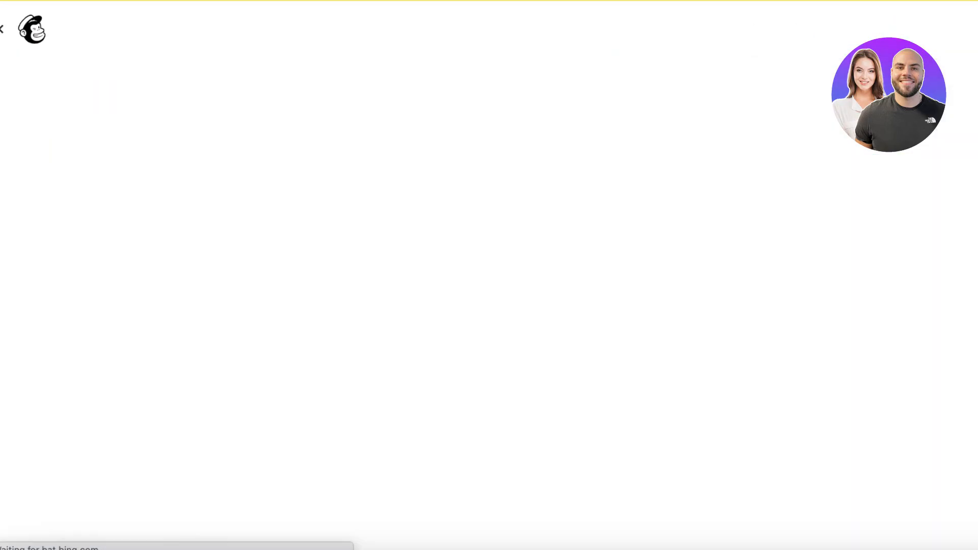
- Dismiss the send time tip and review the draft's checklist, sharing options and email preview
scroll(352, 186, down, 6)
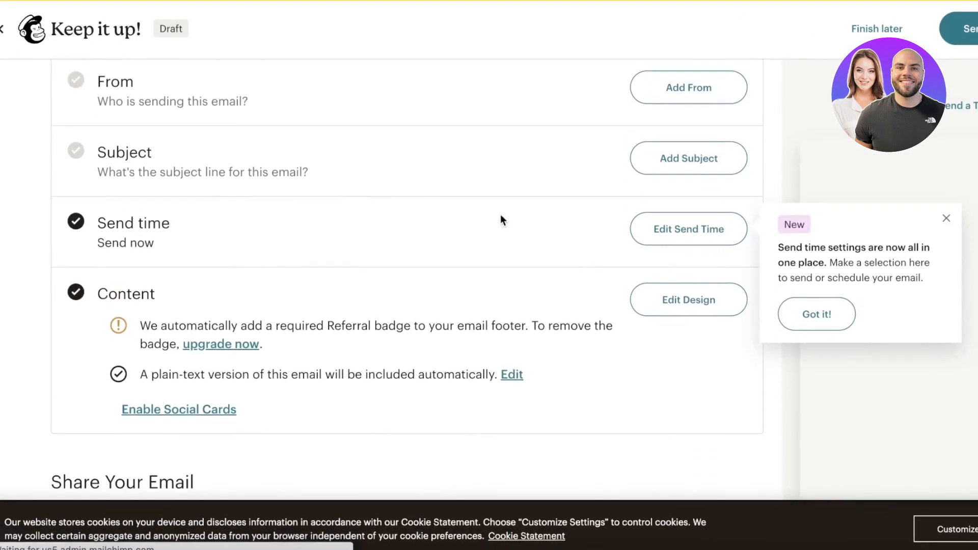
click(946, 219)
scroll(939, 200, down, 3)
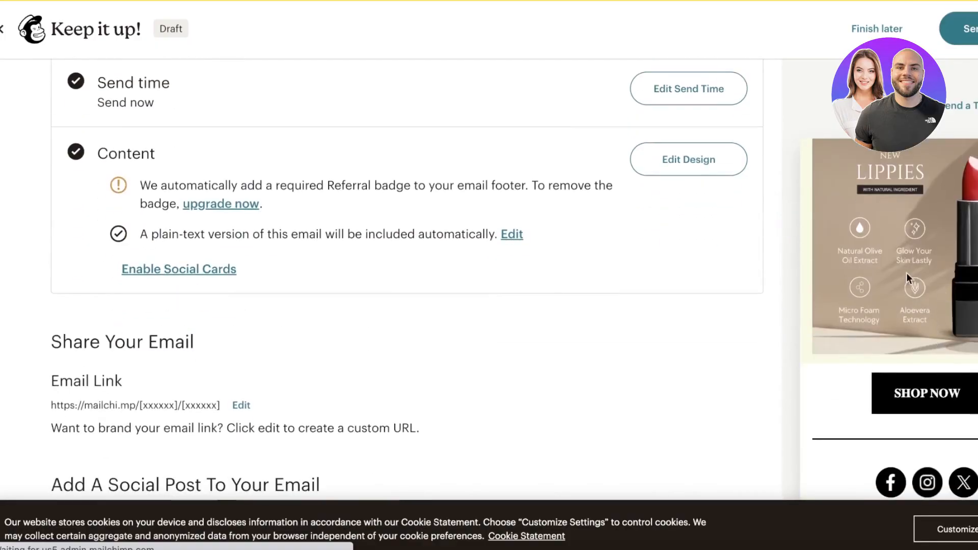